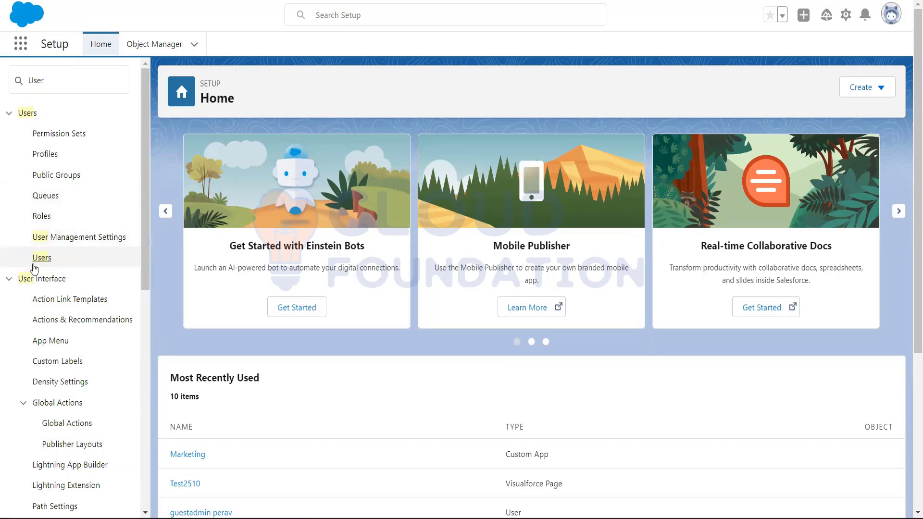
# Open the Users list, open the record of the user with the CEO role, and review its details and permission assignments
pyautogui.click(43, 261)
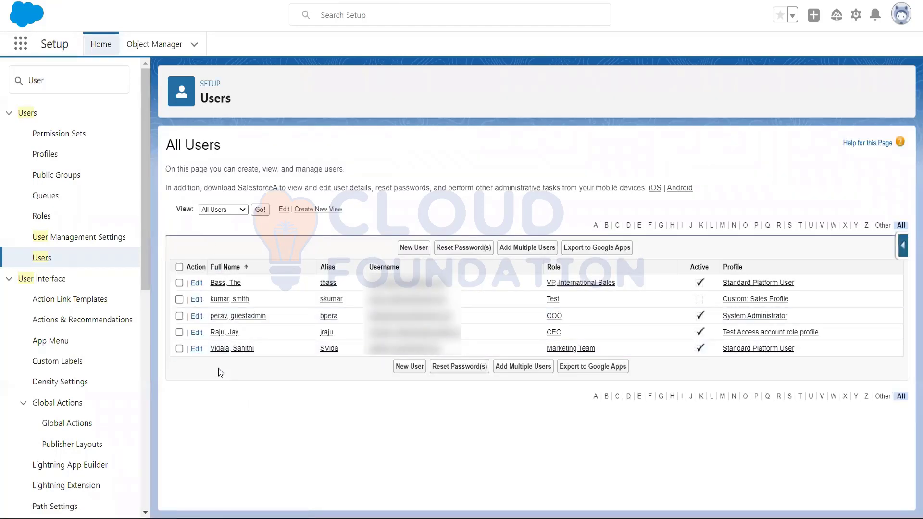
pyautogui.click(235, 337)
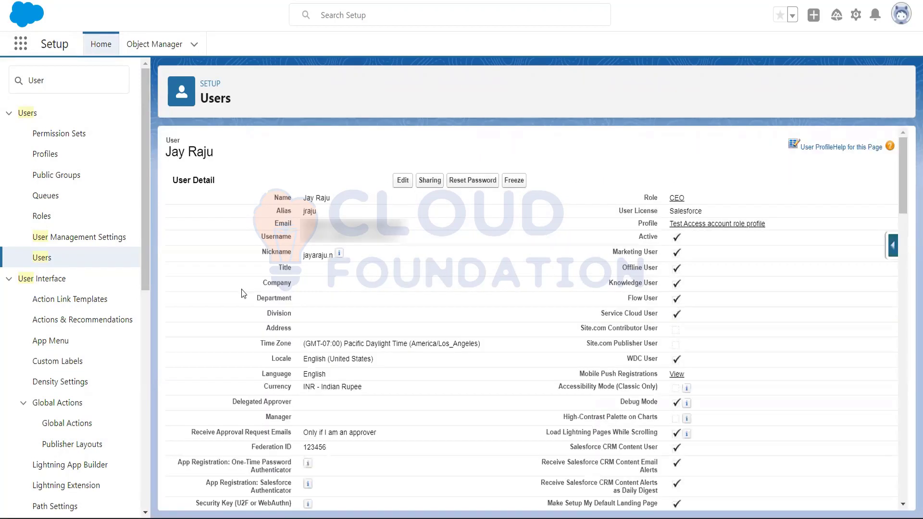
pyautogui.scroll(-5, 243, 294)
pyautogui.scroll(4, 240, 292)
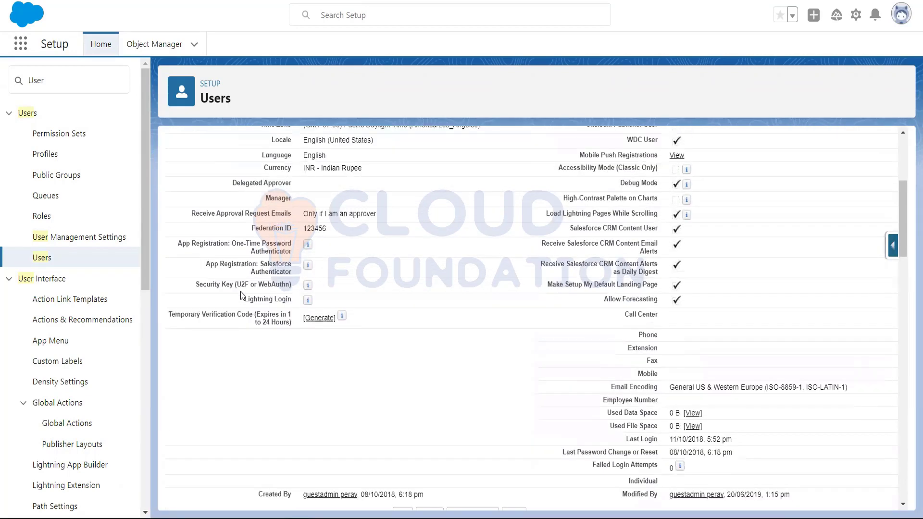
pyautogui.scroll(-5, 240, 291)
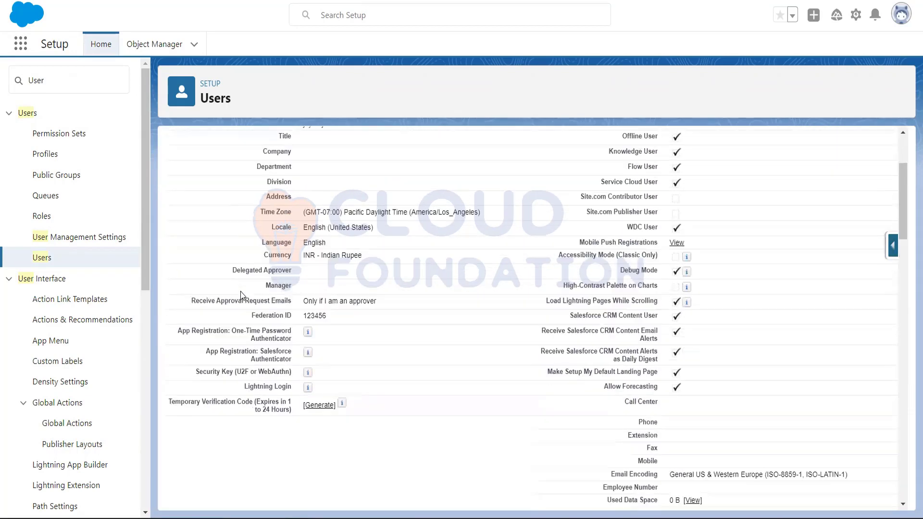
pyautogui.scroll(-4, 240, 291)
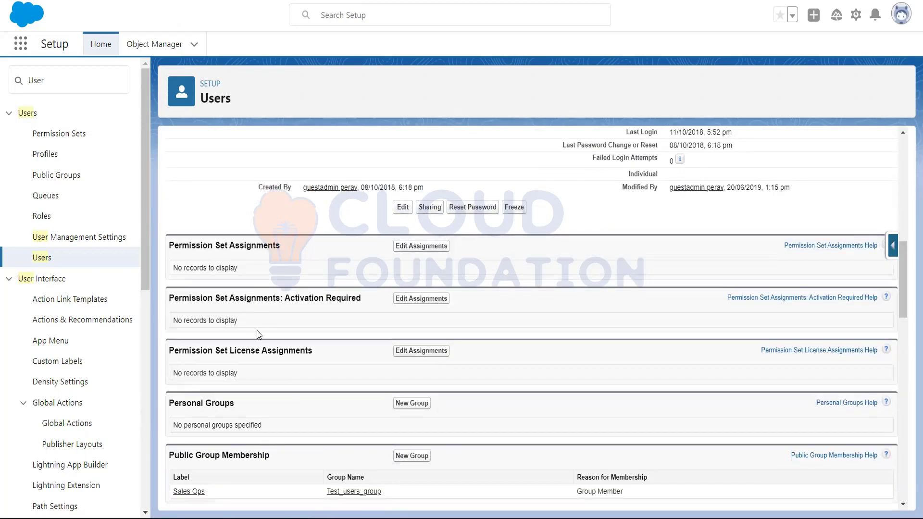
pyautogui.scroll(7, 266, 270)
pyautogui.scroll(4, 267, 274)
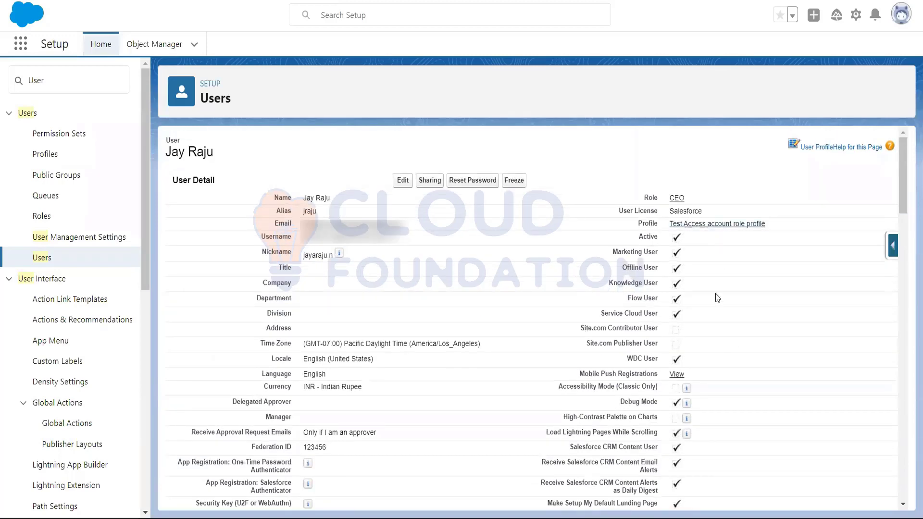
pyautogui.scroll(-1, 718, 307)
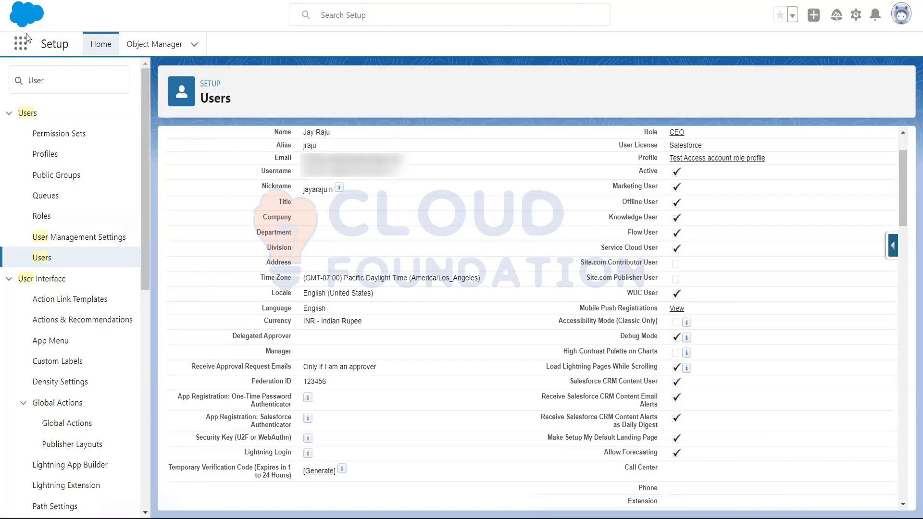
# Open Setup in a new browser tab and switch that tab from Lightning Experience to Salesforce Classic
pyautogui.click(22, 45)
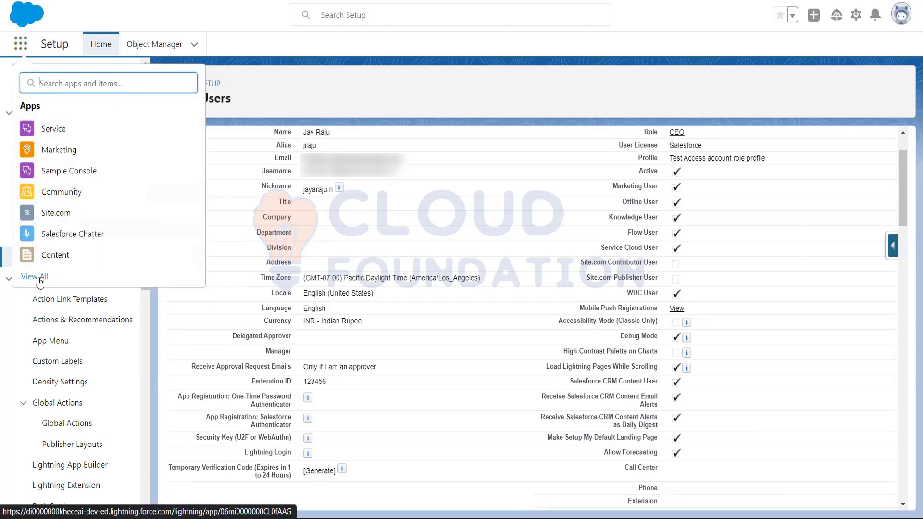
pyautogui.press('Escape')
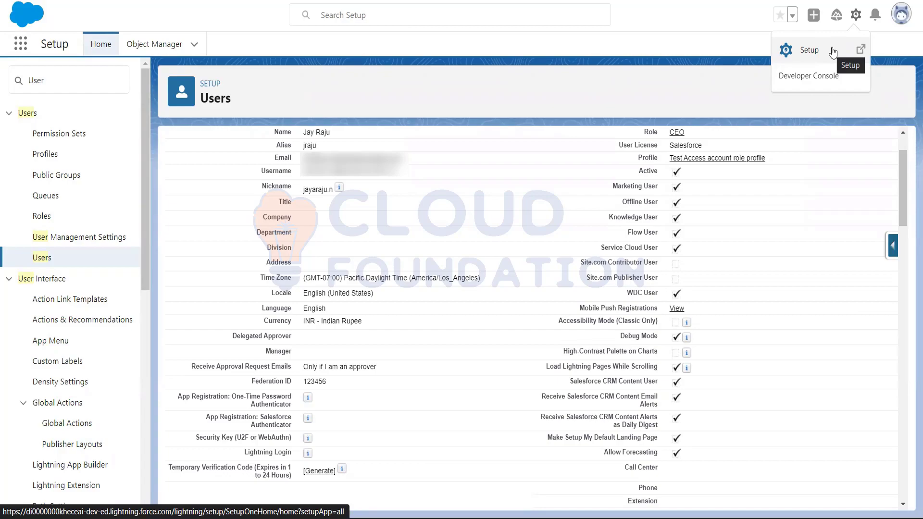
pyautogui.click(833, 48)
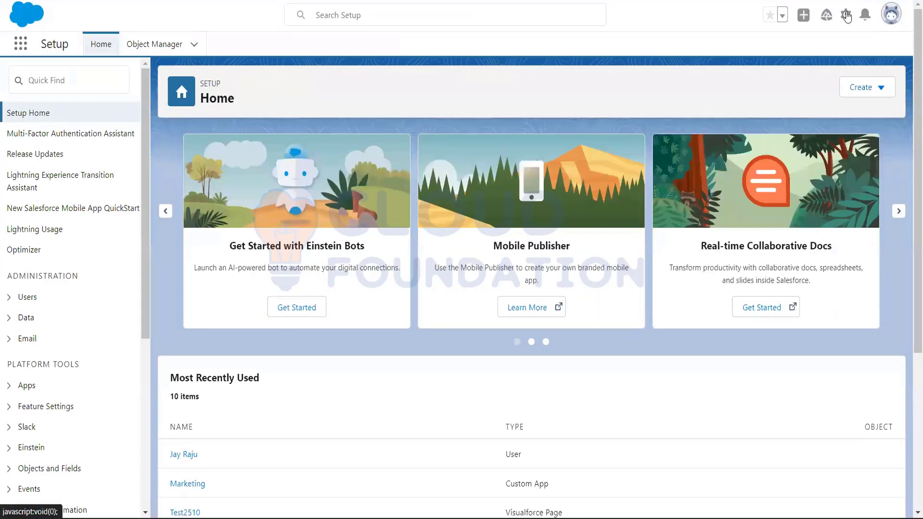
pyautogui.click(847, 15)
pyautogui.click(892, 15)
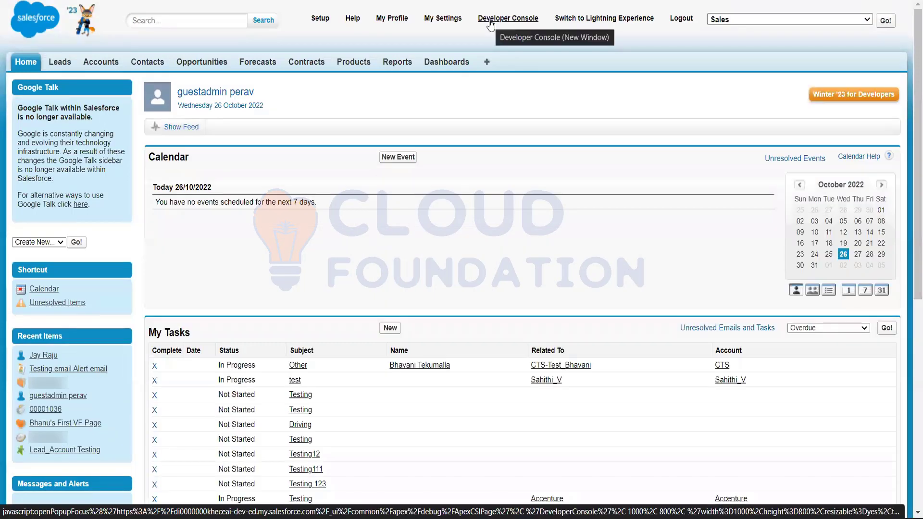
# Open Setup in Salesforce Classic and expand the Manage Users section under Administer
pyautogui.click(491, 22)
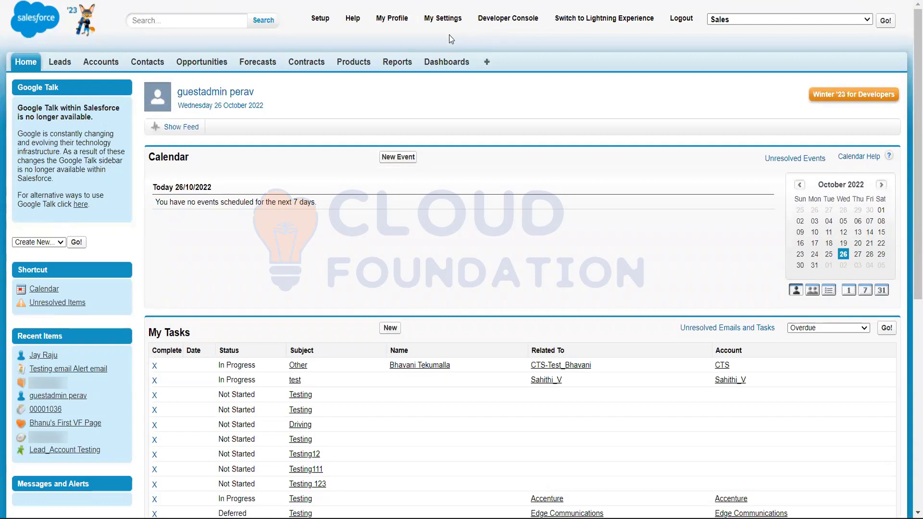
pyautogui.click(320, 20)
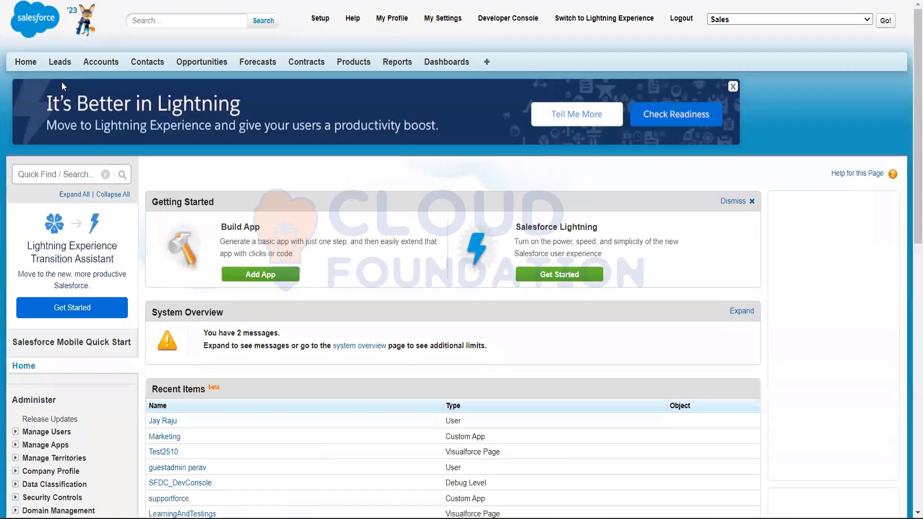
pyautogui.scroll(-3, 61, 82)
pyautogui.scroll(-3, 12, 174)
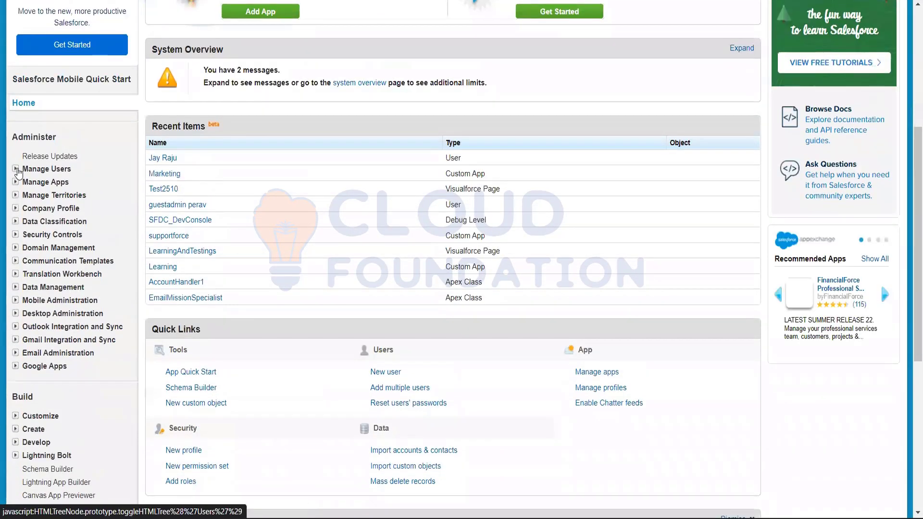
pyautogui.click(15, 170)
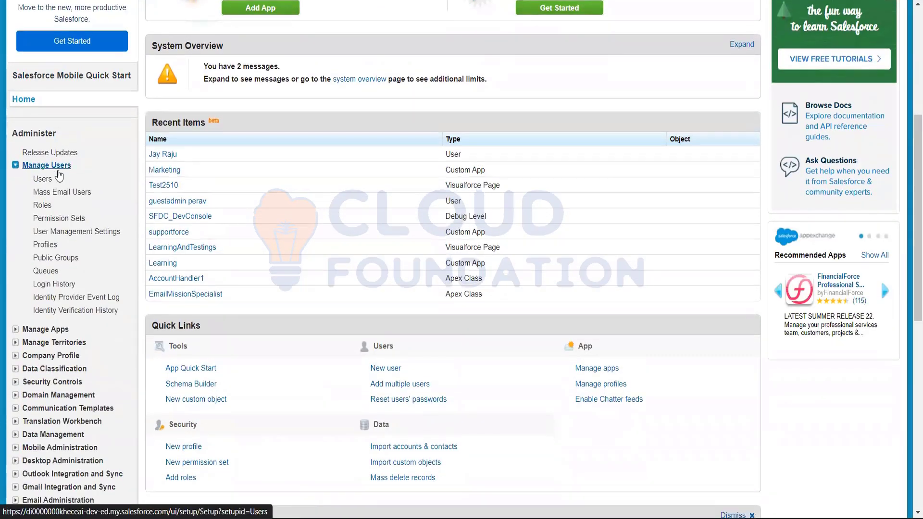
# Expand the Company Profile section under Administer and look over the available Classic setup options
pyautogui.scroll(-3, 60, 175)
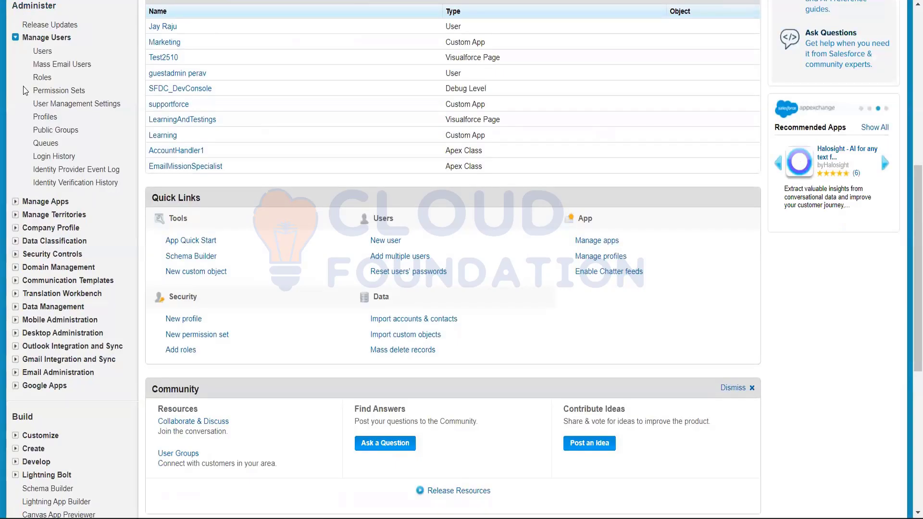
pyautogui.scroll(-1, 19, 115)
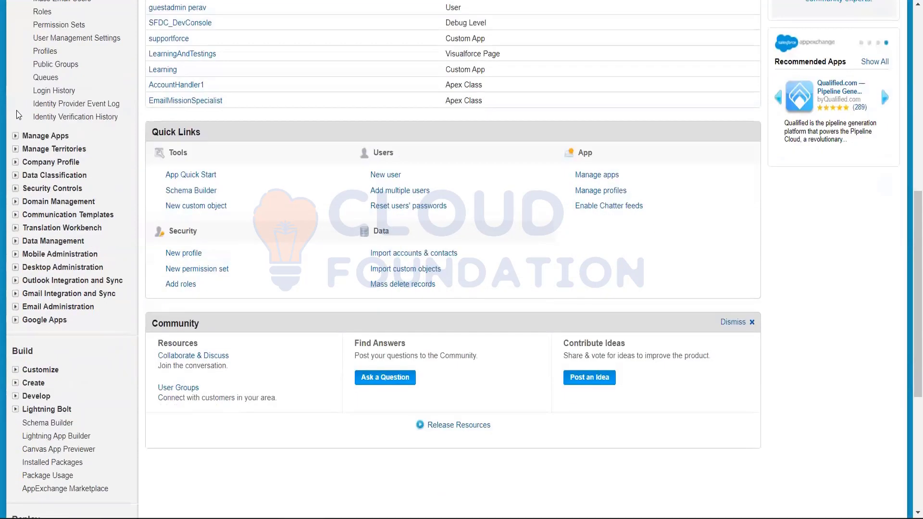
pyautogui.click(16, 163)
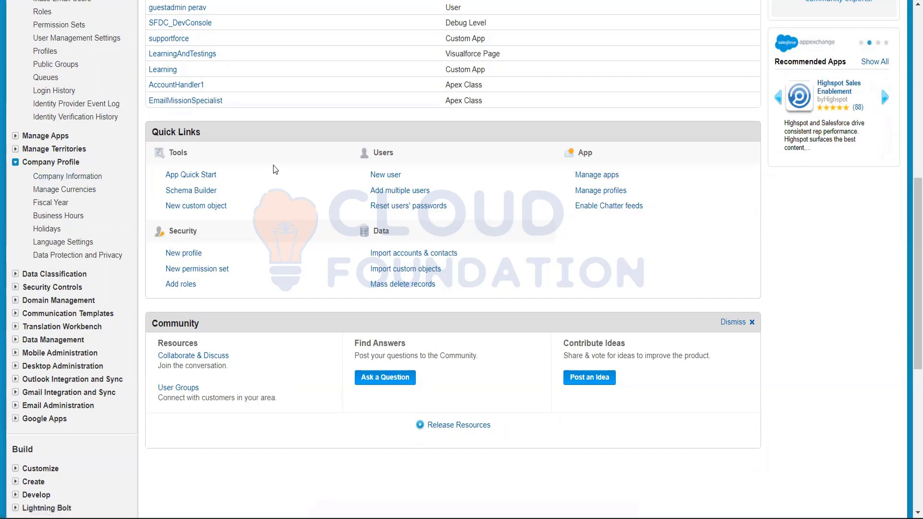
pyautogui.scroll(1, 280, 161)
pyautogui.scroll(3, 281, 159)
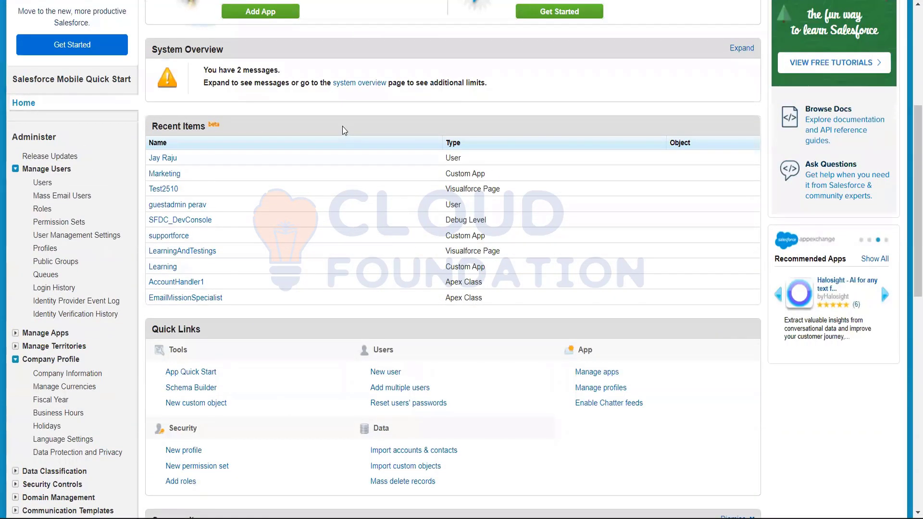
pyautogui.scroll(-3, 70, 215)
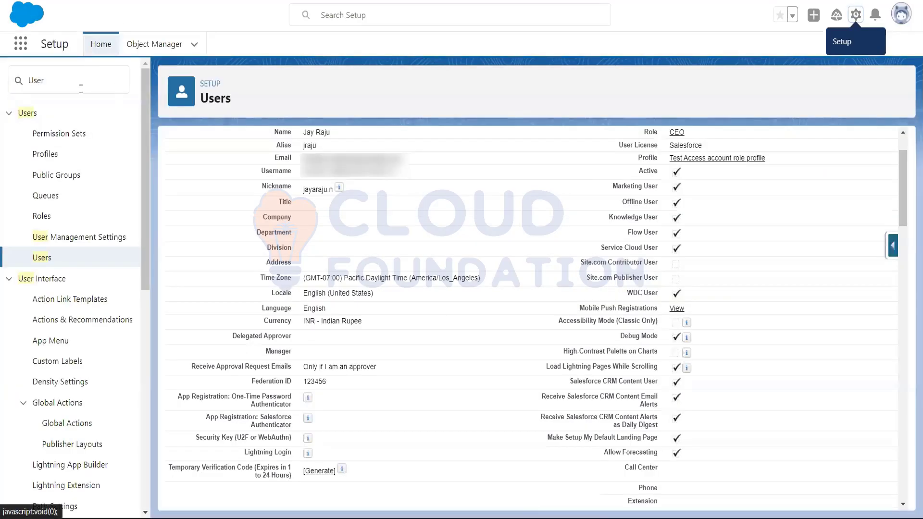
# Return to the Lightning Setup tab and search the setup options for "Company"
pyautogui.click(81, 89)
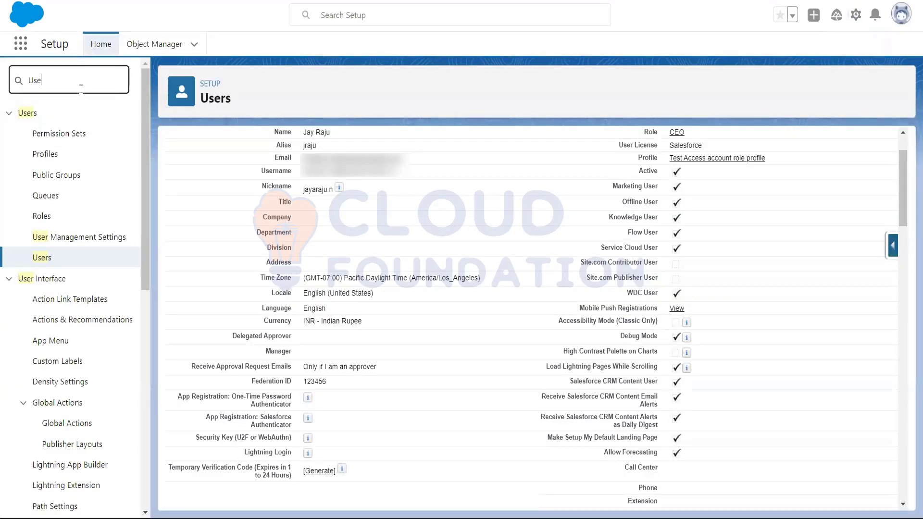
pyautogui.press('BackSpace')
pyautogui.press('BackSpace')
pyautogui.press('BackSpace')
pyautogui.write('C')
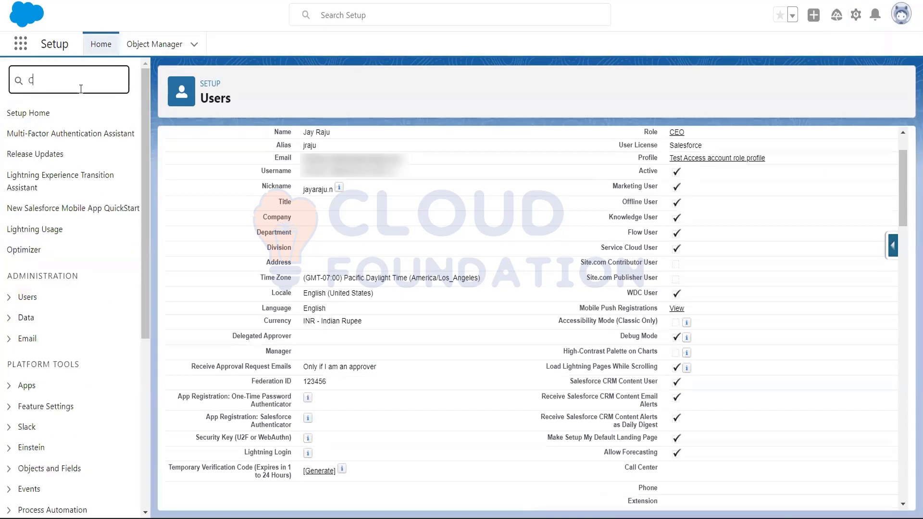
pyautogui.write('om')
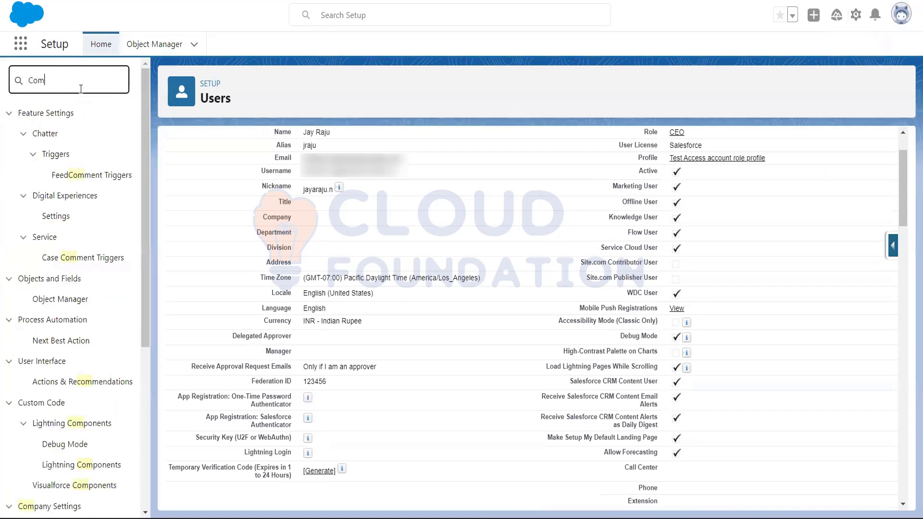
pyautogui.write('pany')
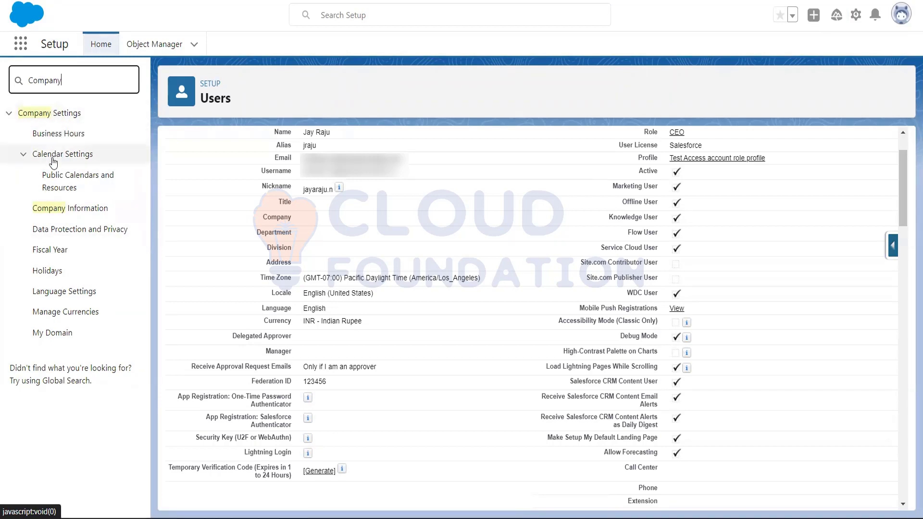
# View the Company Information and Holidays pages under Company Settings in Lightning Setup, then return to Company Information
pyautogui.click(57, 118)
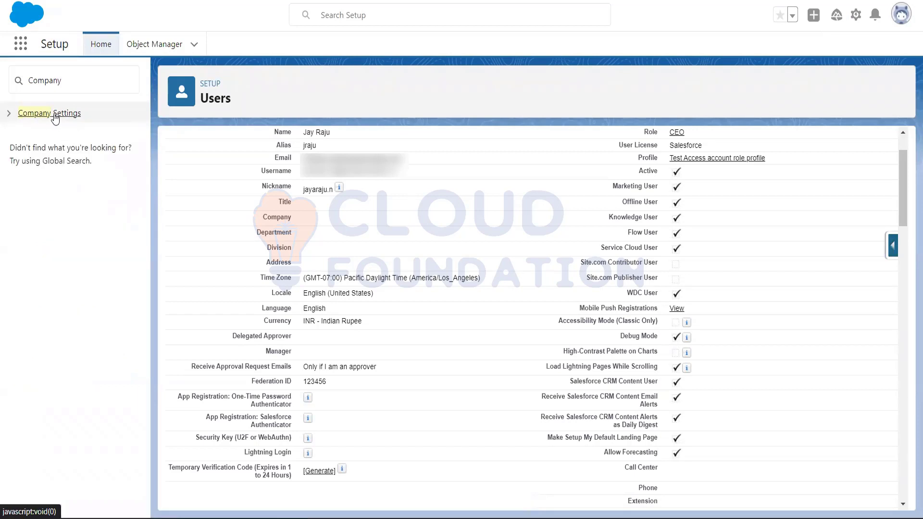
pyautogui.click(55, 116)
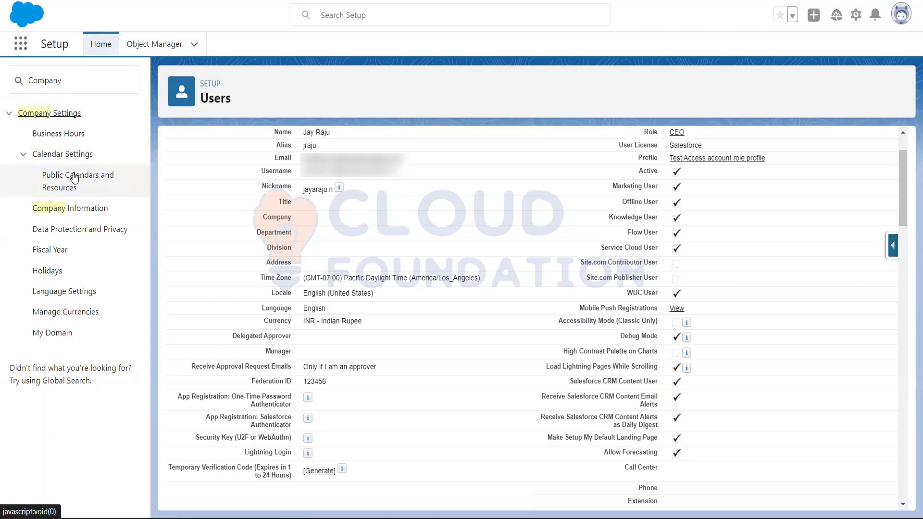
pyautogui.click(72, 210)
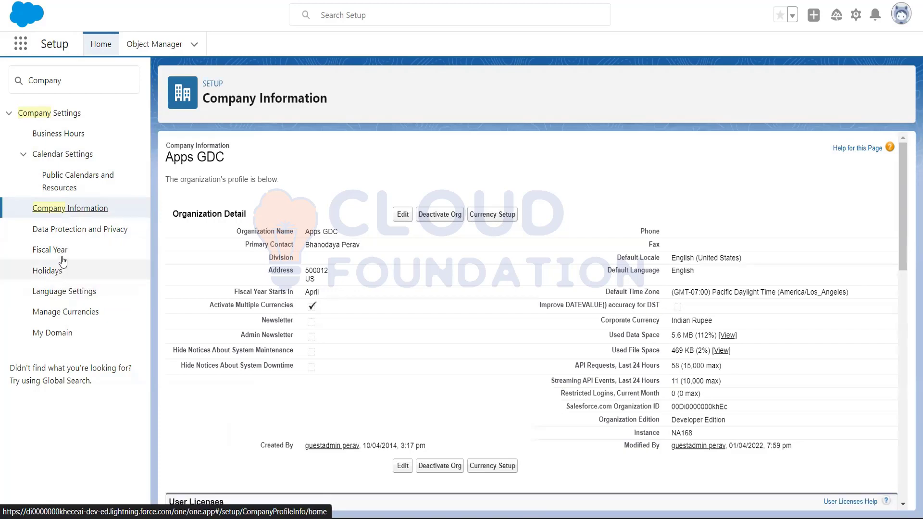
pyautogui.click(48, 271)
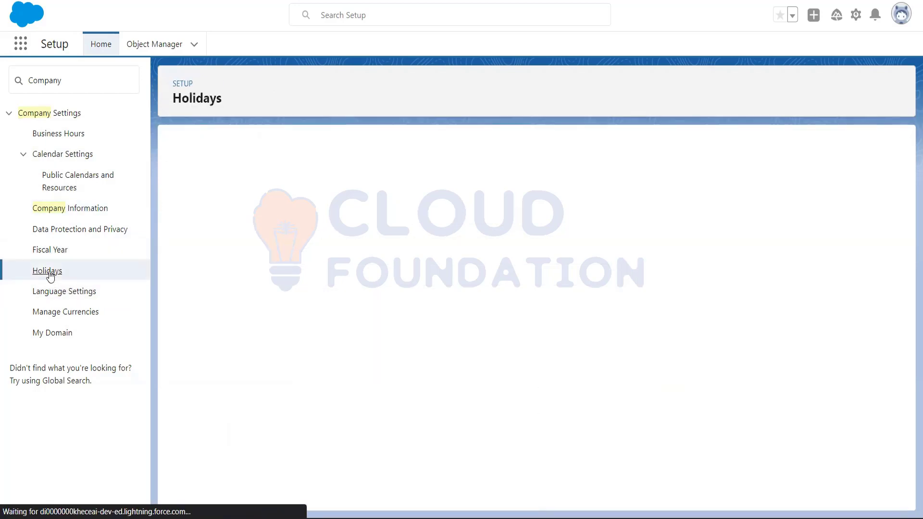
pyautogui.click(59, 210)
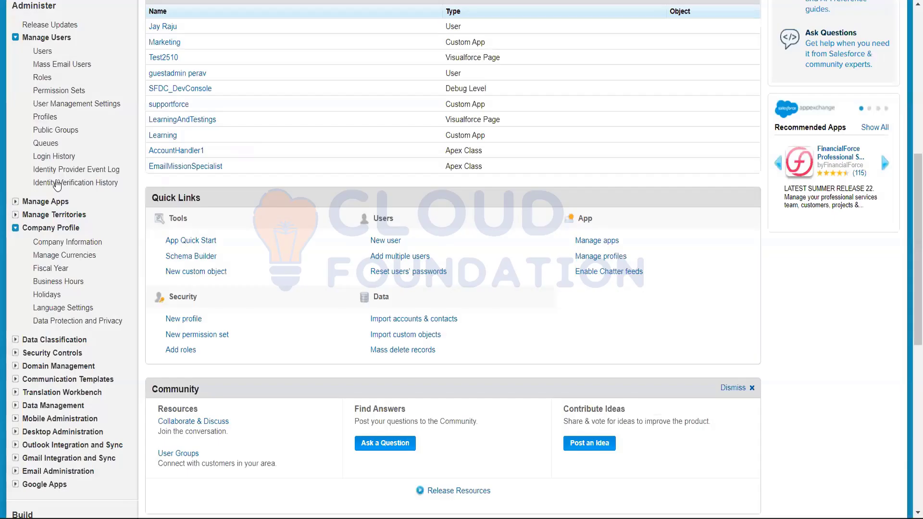
# Open Company Information under Company Profile in the Classic tab and check the Organization Edition field
pyautogui.click(63, 242)
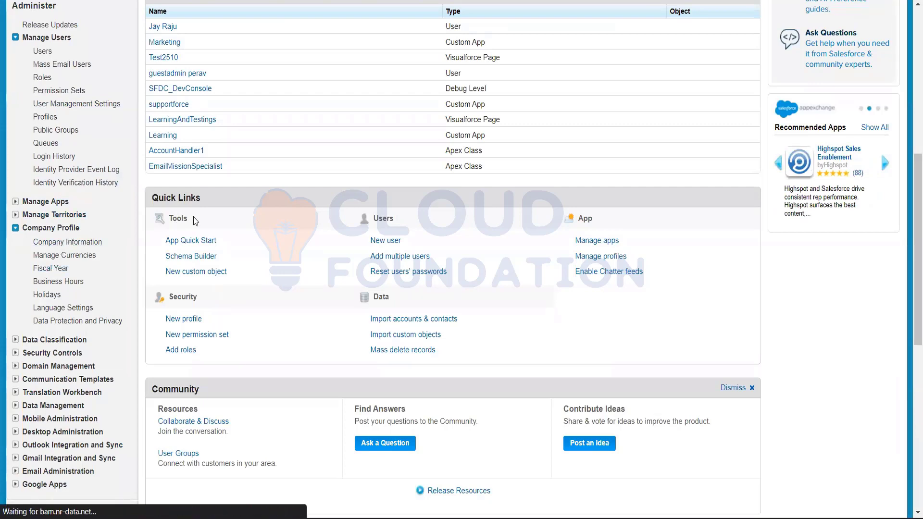
pyautogui.scroll(-3, 189, 218)
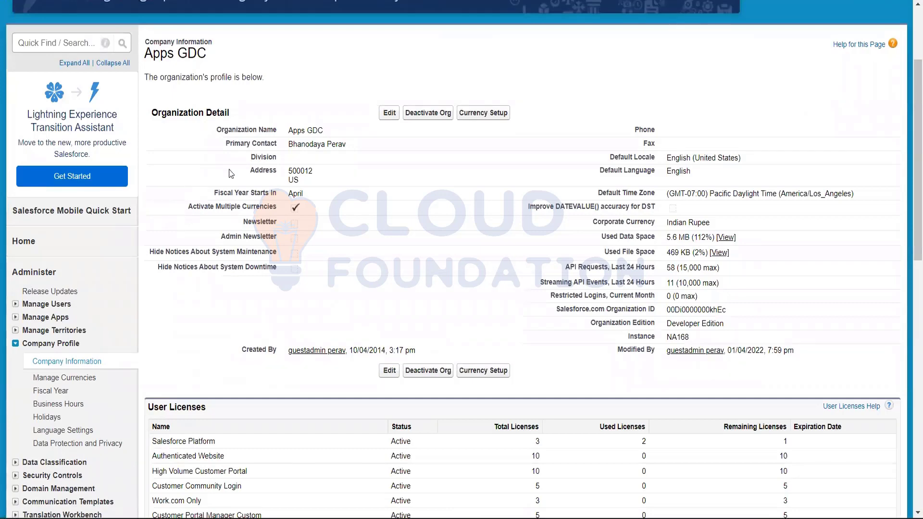
pyautogui.scroll(-1, 339, 199)
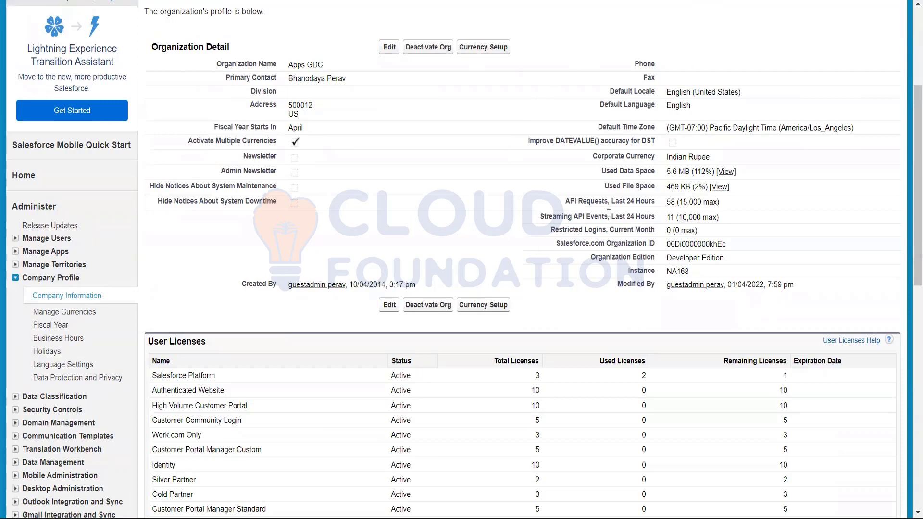
pyautogui.scroll(-1, 609, 212)
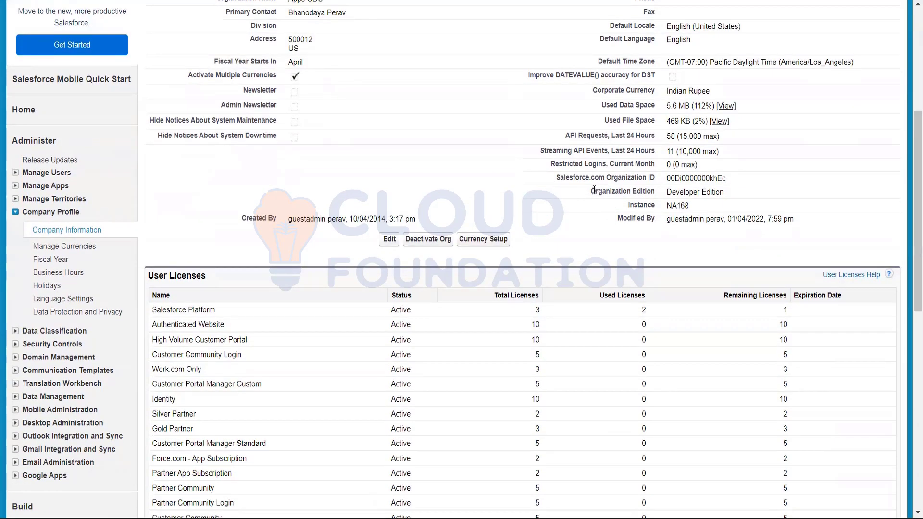
pyautogui.moveTo(594, 193); pyautogui.dragTo(741, 199)
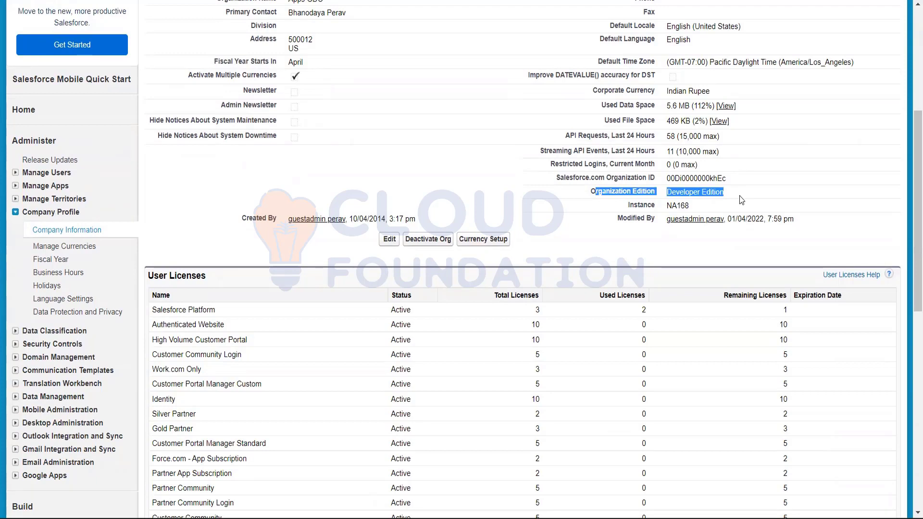
pyautogui.click(740, 195)
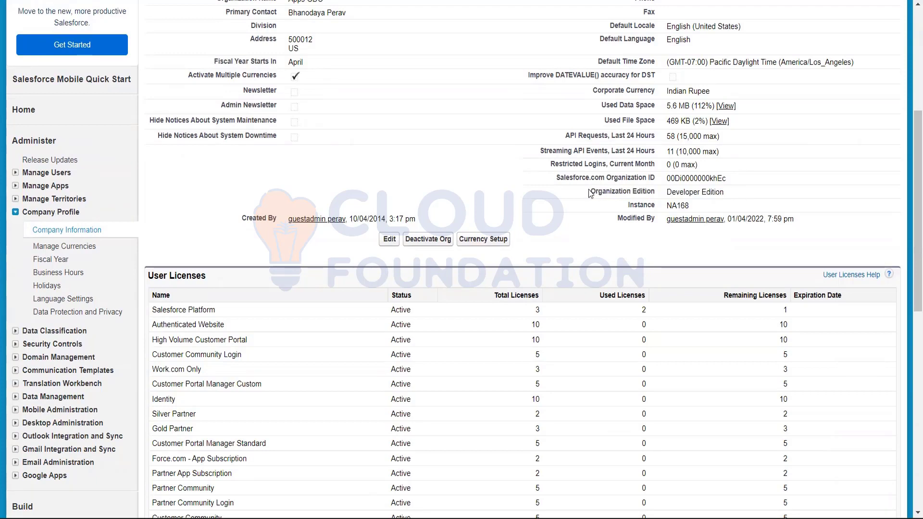
# Highlight the Organization Edition field under Organization Detail and the heading of the User Licenses list
pyautogui.moveTo(590, 193); pyautogui.dragTo(723, 193)
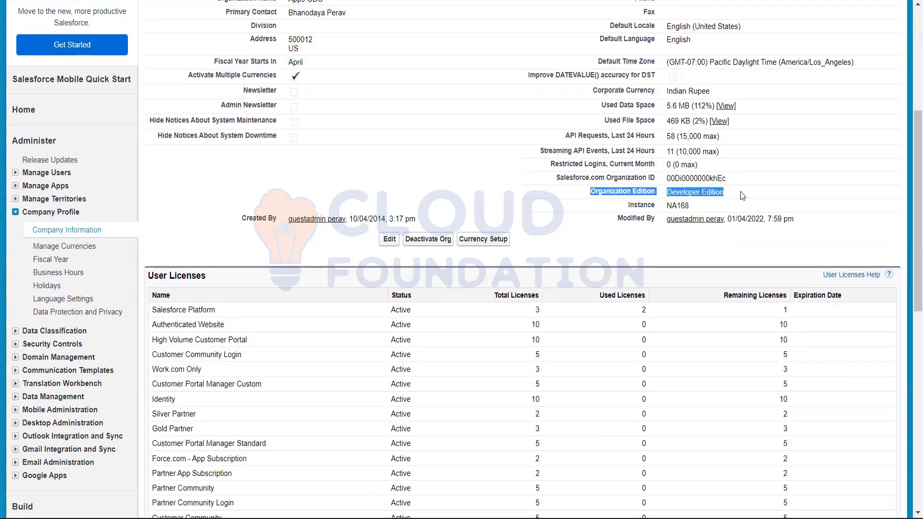
pyautogui.scroll(2, 552, 179)
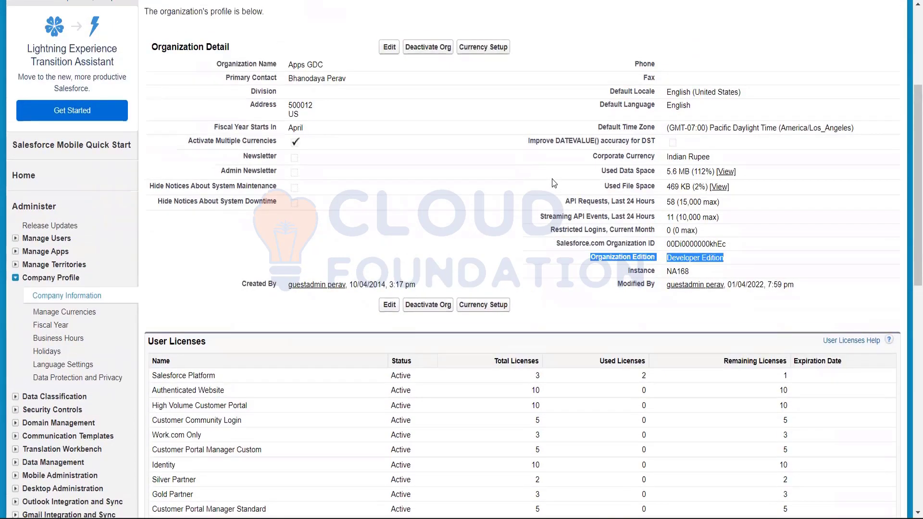
pyautogui.scroll(-4, 552, 179)
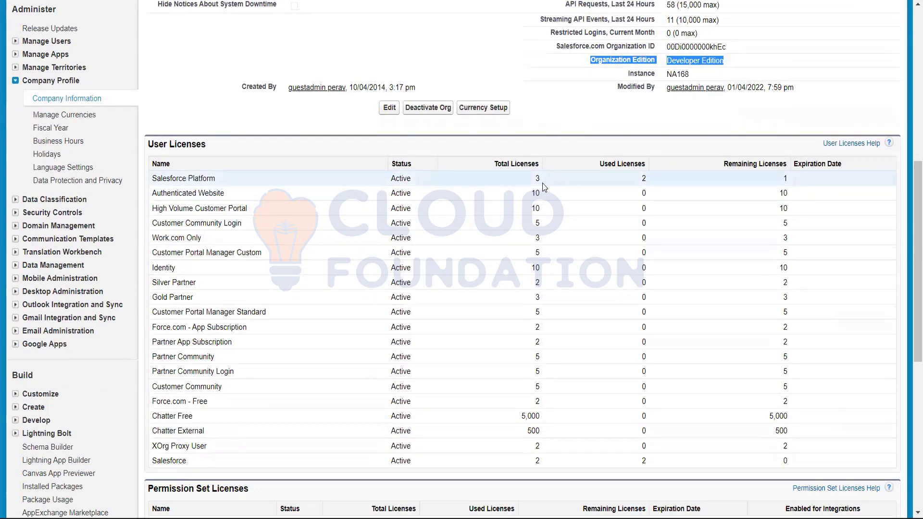
pyautogui.scroll(-1, 543, 188)
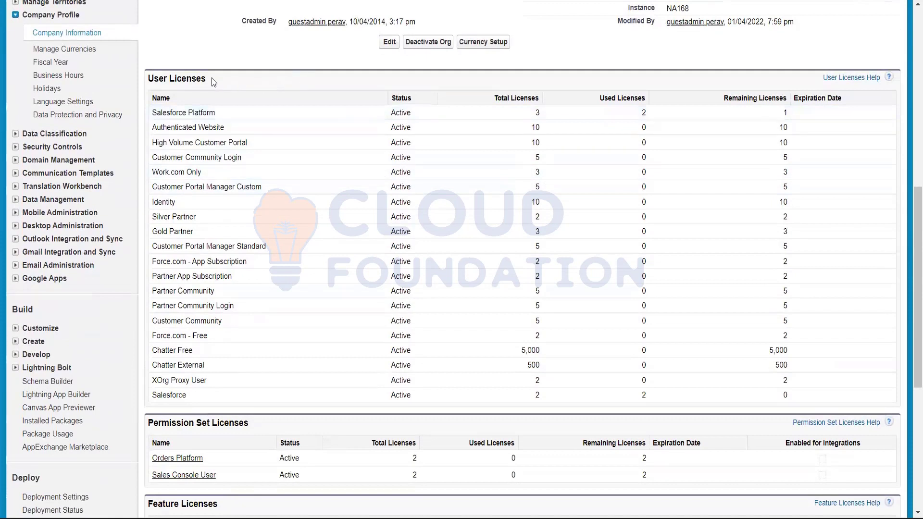
pyautogui.moveTo(203, 77); pyautogui.dragTo(141, 78)
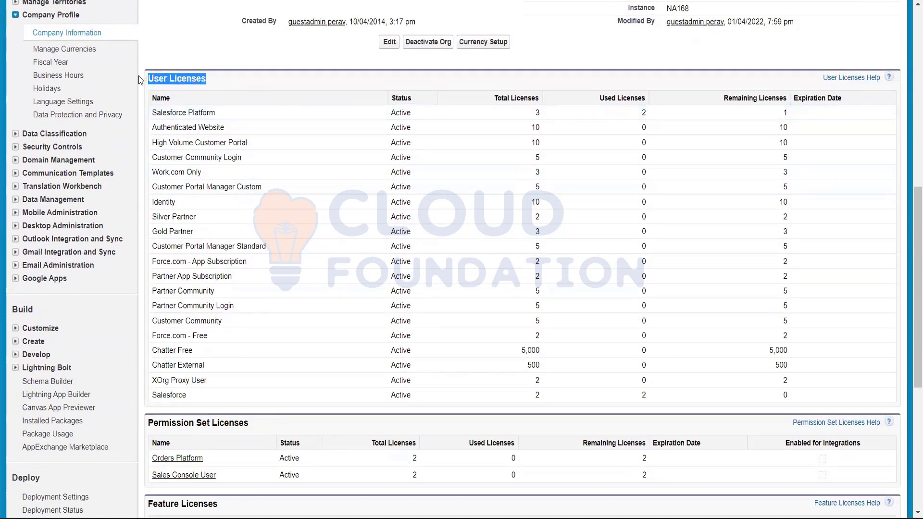
pyautogui.click(259, 81)
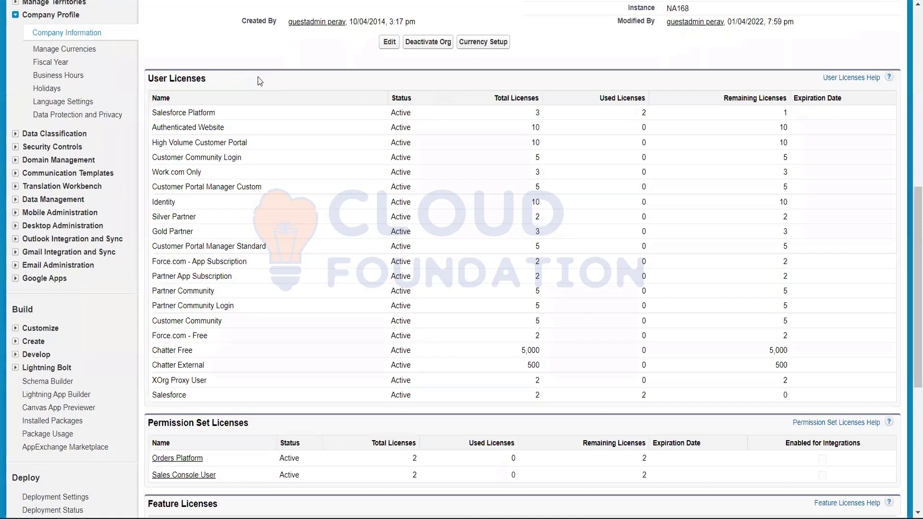
# Highlight the Salesforce Platform, Authenticated Website, High Volume Customer Portal and Customer Community Login names in the User Licenses list
pyautogui.moveTo(214, 112); pyautogui.dragTo(151, 112)
pyautogui.moveTo(225, 128); pyautogui.dragTo(153, 125)
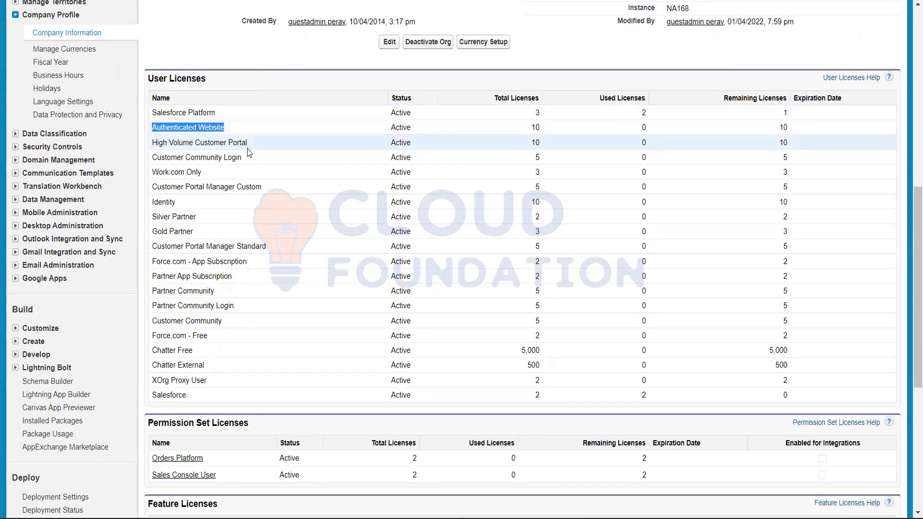
pyautogui.moveTo(247, 142); pyautogui.dragTo(149, 147)
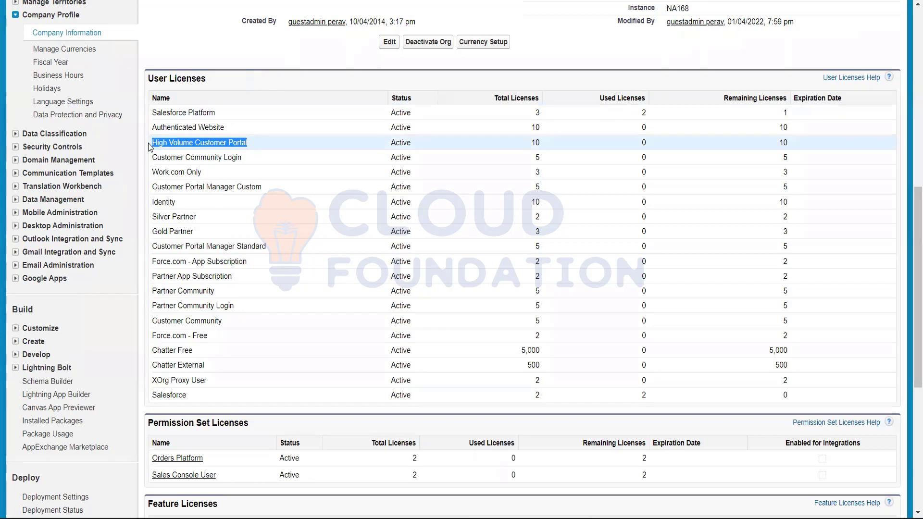
pyautogui.moveTo(263, 158); pyautogui.dragTo(155, 157)
pyautogui.click(187, 112)
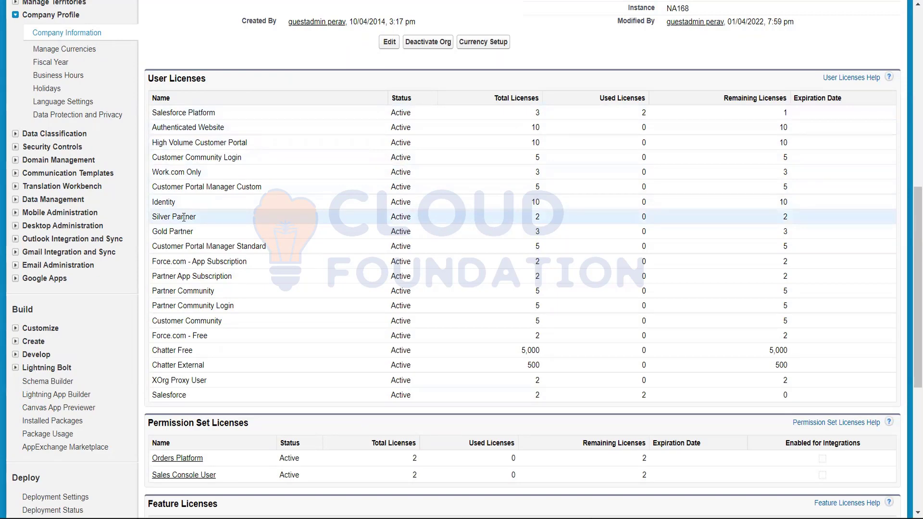
# Highlight the Organization Edition value again and compare it with the columns of the User Licenses list
pyautogui.scroll(5, 184, 218)
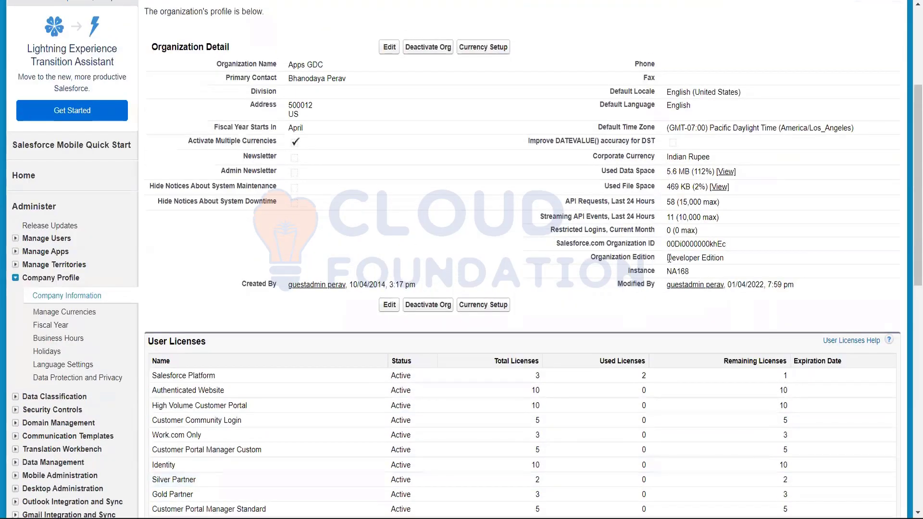
pyautogui.moveTo(668, 259); pyautogui.dragTo(726, 260)
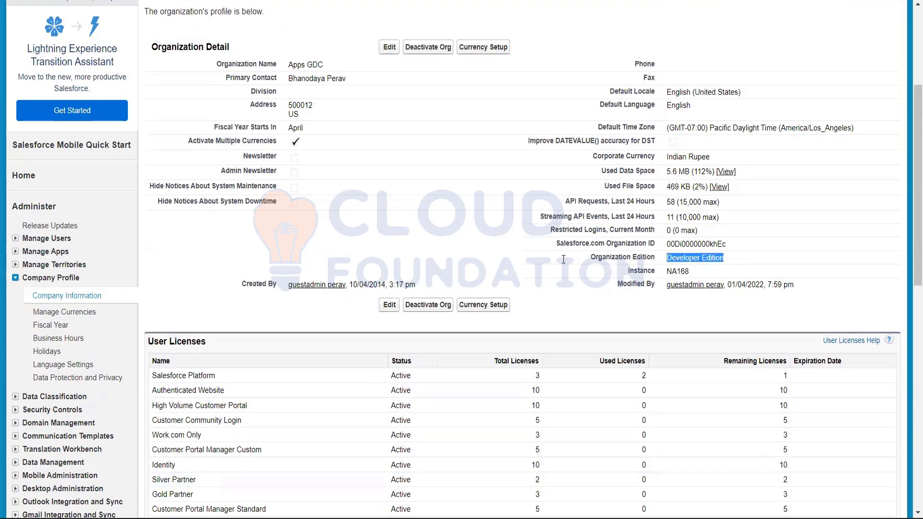
pyautogui.scroll(-5, 564, 260)
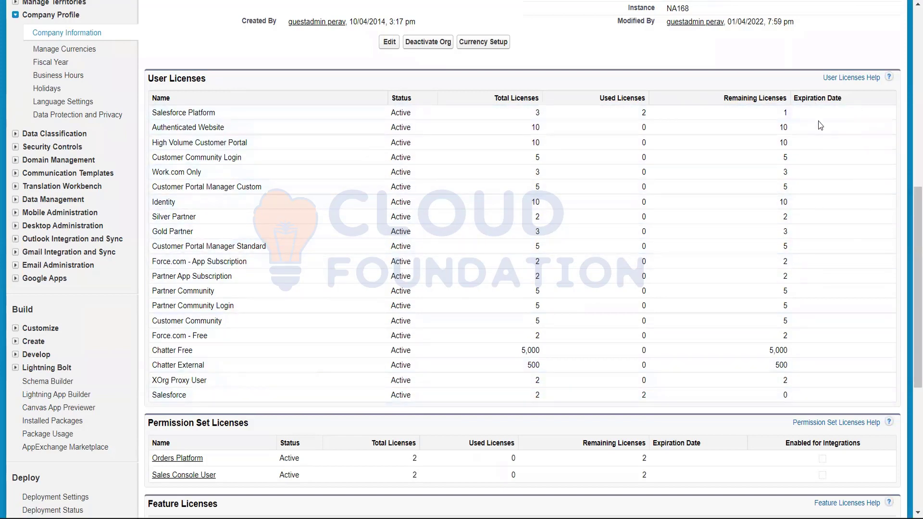
# Highlight the Primary Contact and Address values under Organization Detail, then clear the selection
pyautogui.scroll(7, 671, 147)
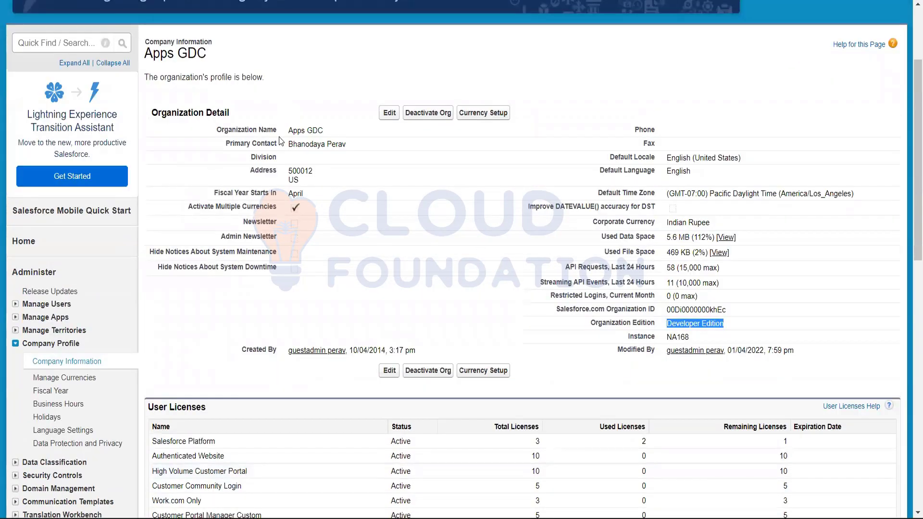
pyautogui.moveTo(288, 132); pyautogui.dragTo(363, 145)
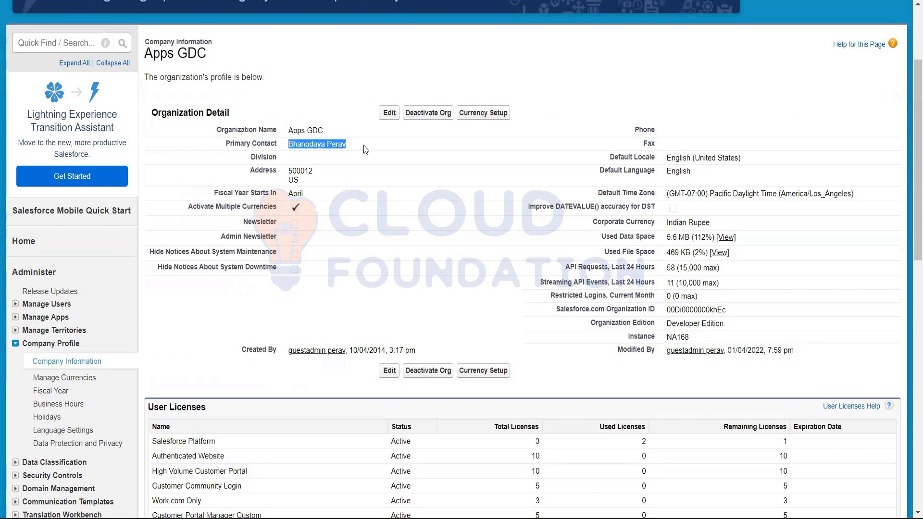
pyautogui.scroll(-1, 372, 156)
pyautogui.moveTo(326, 108); pyautogui.dragTo(282, 124)
pyautogui.click(373, 189)
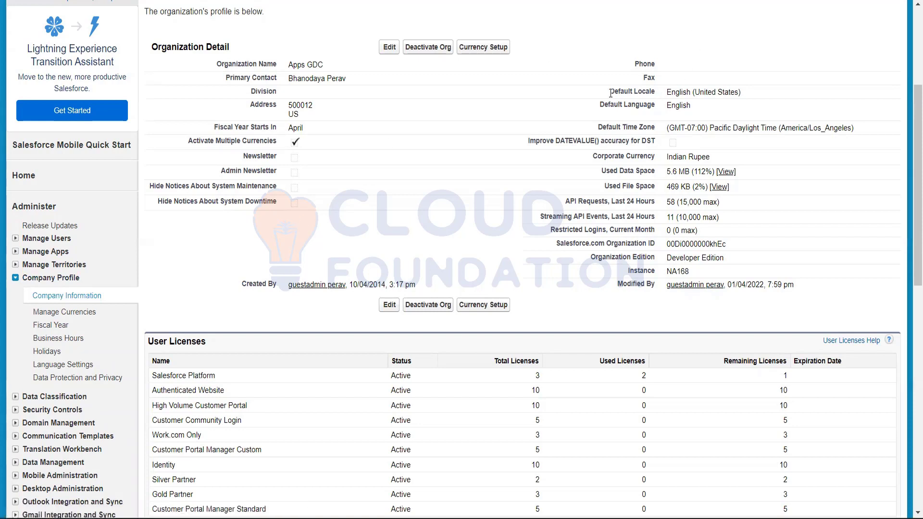
# Highlight the Default Locale, Corporate Currency, Used Data Space and Used File Space fields under Organization Detail
pyautogui.moveTo(622, 92); pyautogui.dragTo(740, 92)
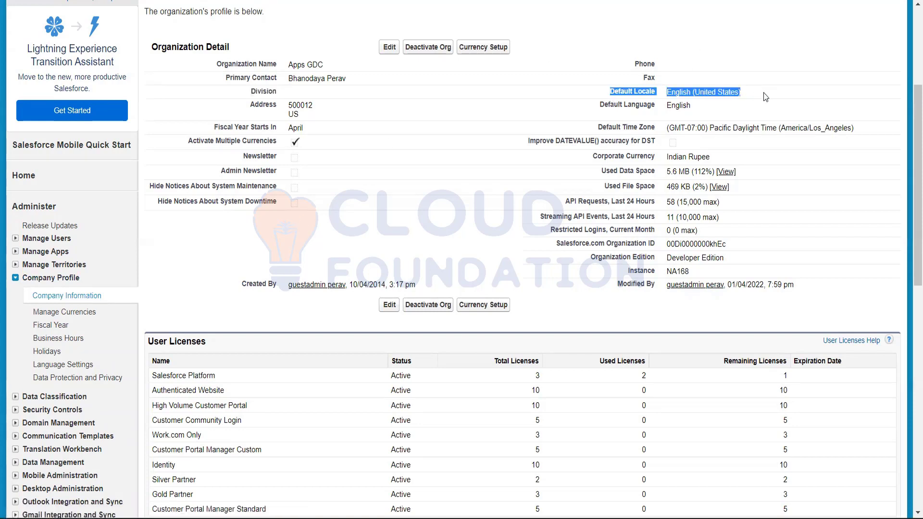
pyautogui.moveTo(527, 137); pyautogui.dragTo(753, 288)
pyautogui.click(580, 190)
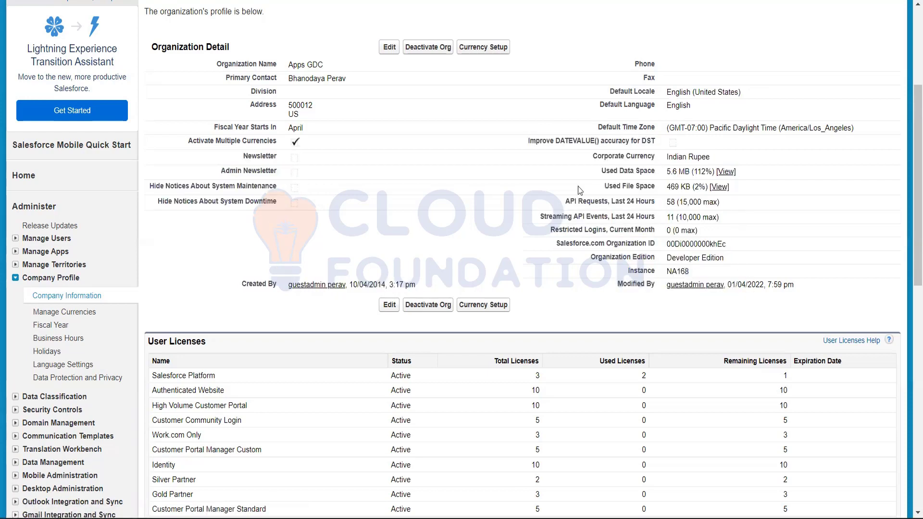
pyautogui.moveTo(595, 155); pyautogui.dragTo(733, 158)
pyautogui.moveTo(603, 171); pyautogui.dragTo(739, 172)
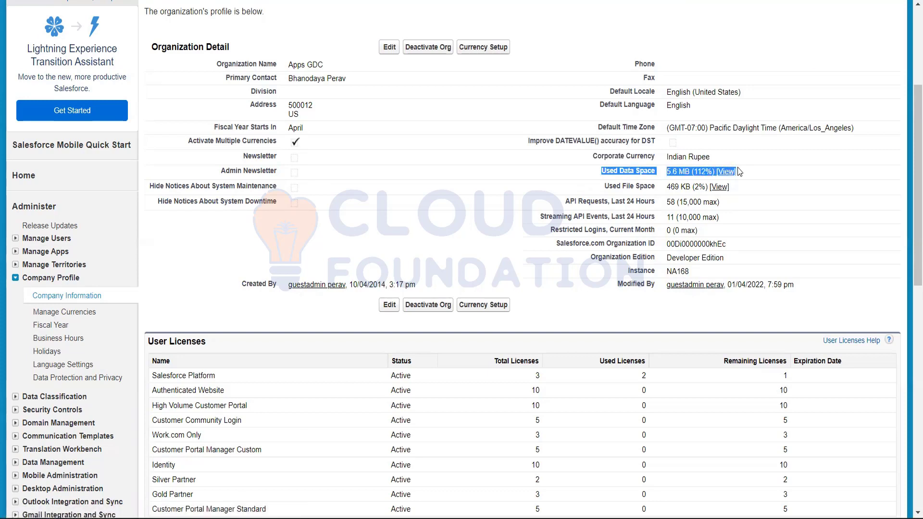
pyautogui.moveTo(674, 172); pyautogui.dragTo(707, 187)
# Highlight the API Requests and Streaming API Events fields for the last 24 hours under Organization Detail
pyautogui.scroll(-2, 627, 201)
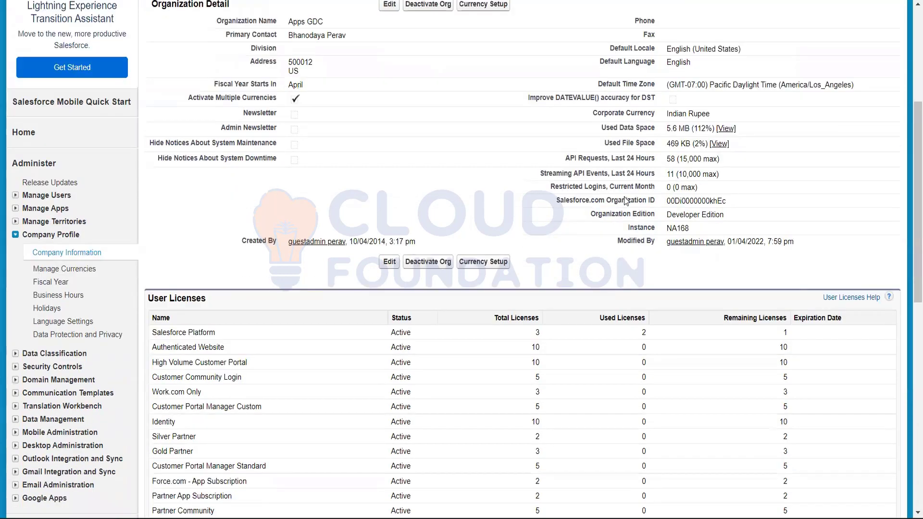
pyautogui.scroll(-1, 627, 201)
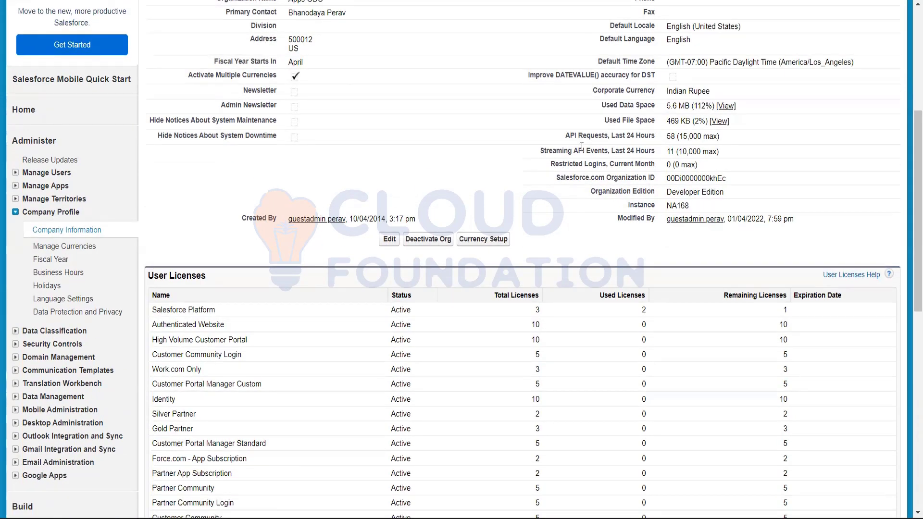
pyautogui.moveTo(560, 140); pyautogui.dragTo(744, 140)
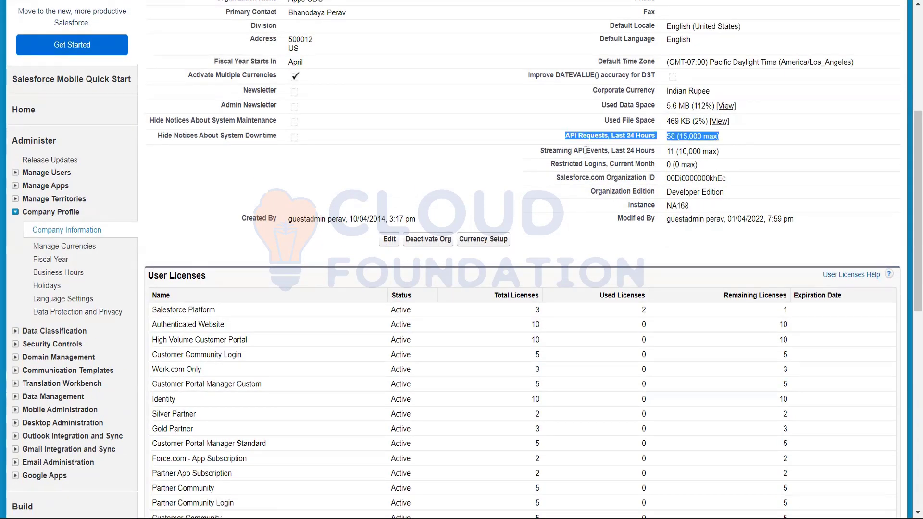
pyautogui.moveTo(534, 151); pyautogui.dragTo(730, 154)
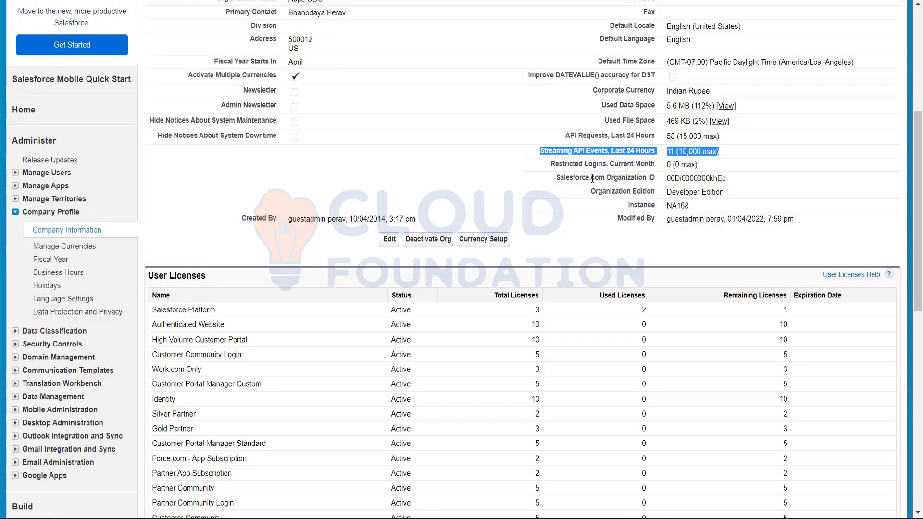
# Look through the license lists on the Company Information page and highlight the Permission Set Licenses heading
pyautogui.scroll(-10, 593, 179)
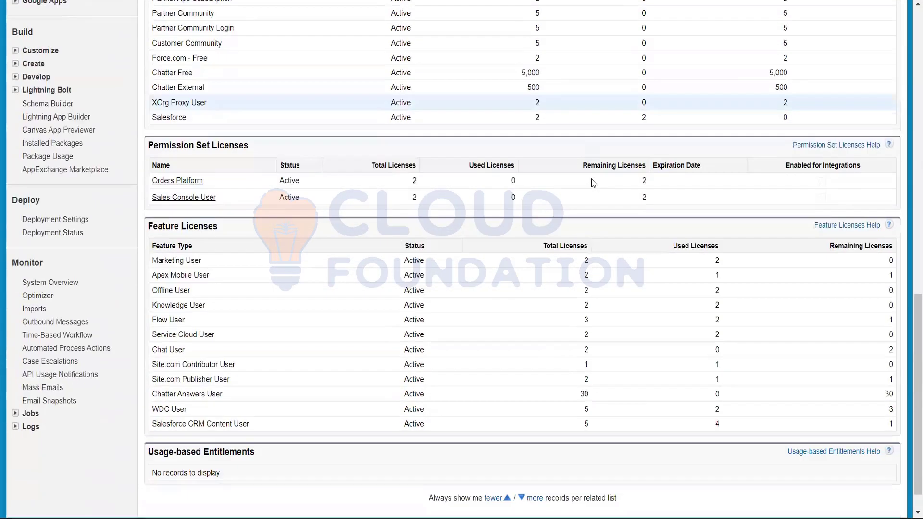
pyautogui.scroll(-1, 593, 182)
pyautogui.scroll(3, 593, 182)
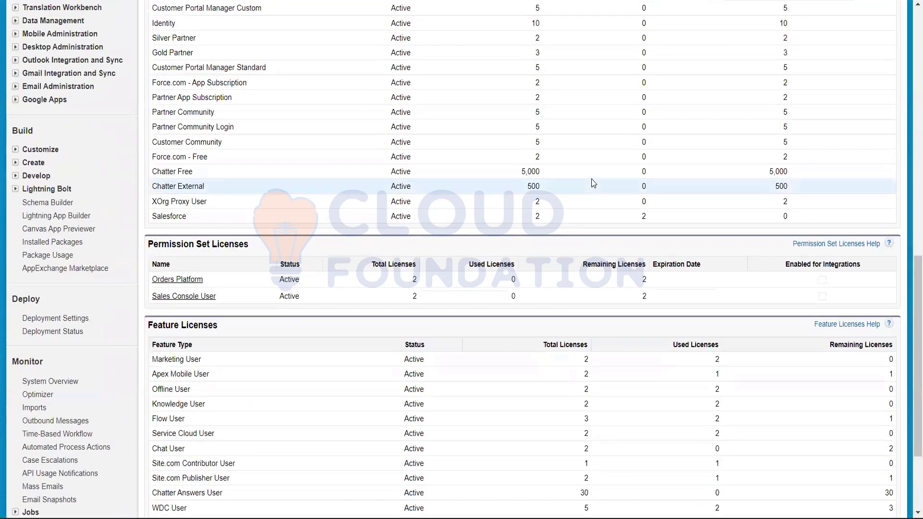
pyautogui.scroll(4, 592, 181)
pyautogui.scroll(-3, 592, 181)
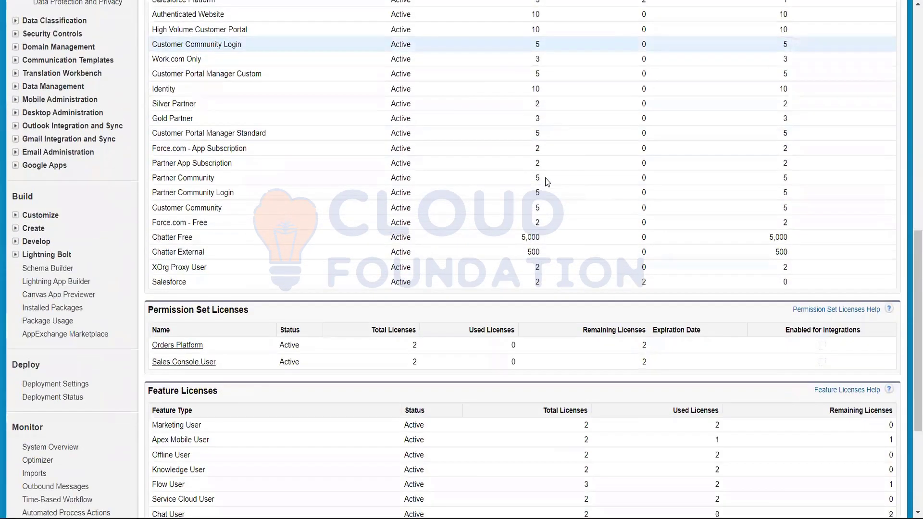
pyautogui.scroll(-2, 546, 182)
pyautogui.scroll(4, 354, 207)
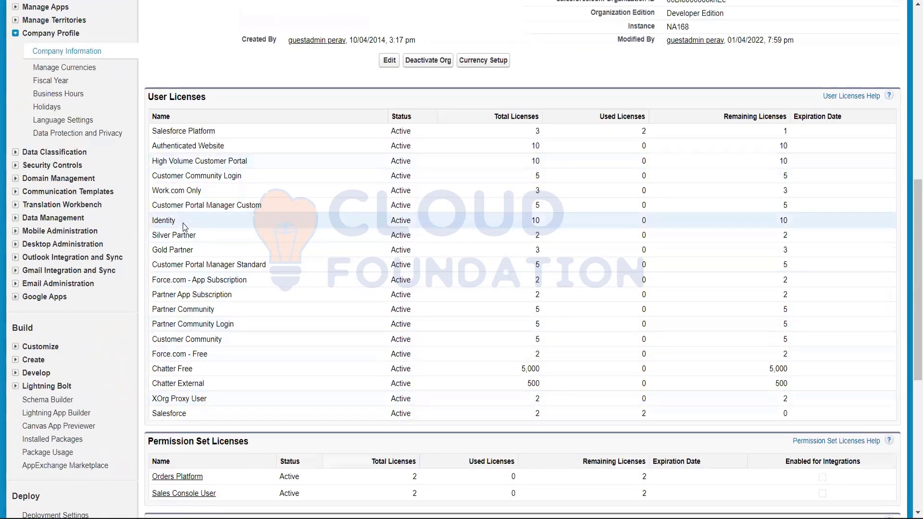
pyautogui.scroll(-5, 174, 231)
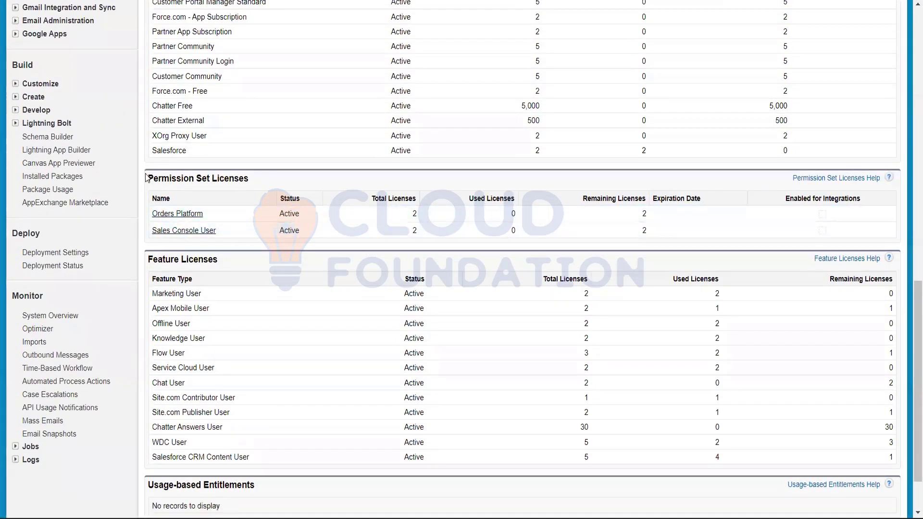
pyautogui.moveTo(148, 178); pyautogui.dragTo(254, 181)
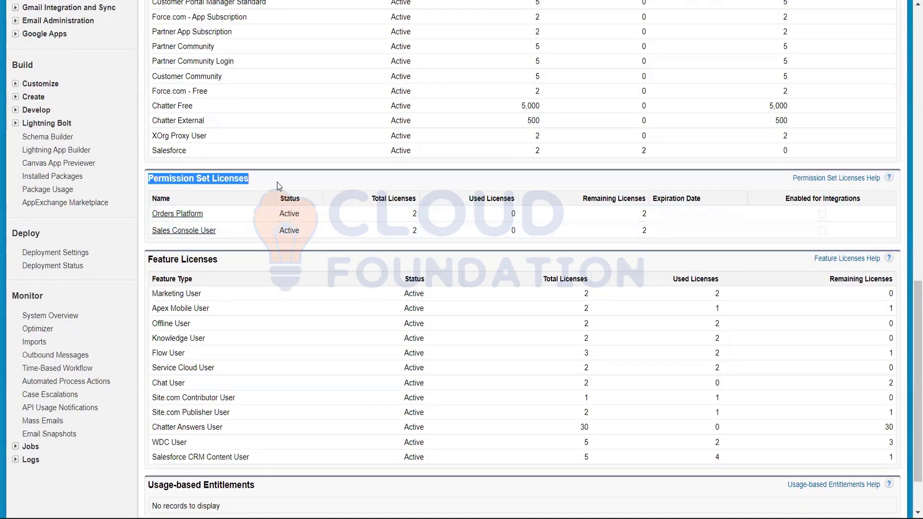
pyautogui.click(277, 182)
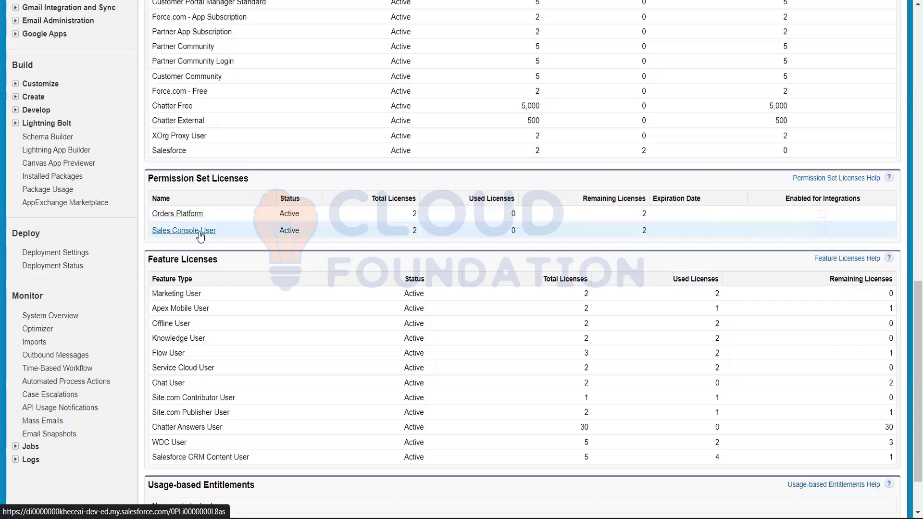
# Examine the Feature Licenses list, highlighting its Feature Type column header, and return to the Organization Detail section
pyautogui.scroll(1, 200, 236)
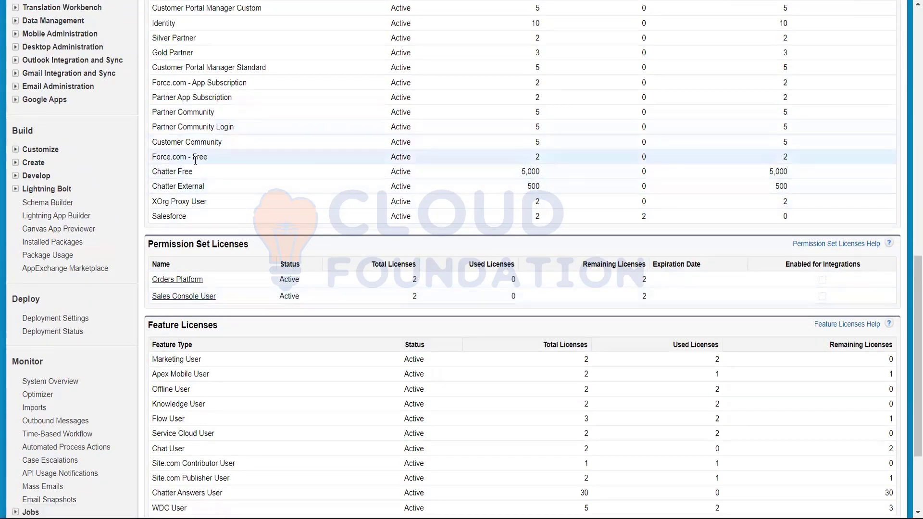
pyautogui.scroll(2, 201, 188)
pyautogui.scroll(-4, 198, 183)
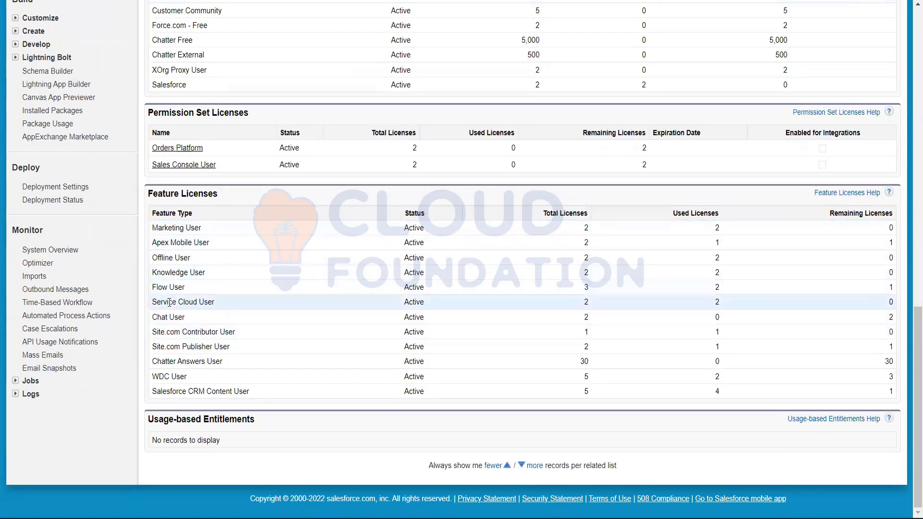
pyautogui.moveTo(197, 213); pyautogui.dragTo(155, 210)
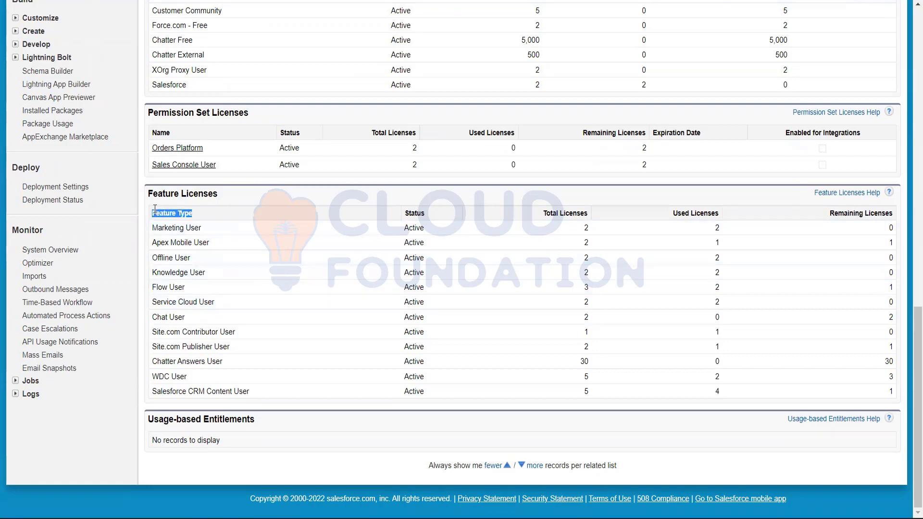
pyautogui.scroll(2, 227, 276)
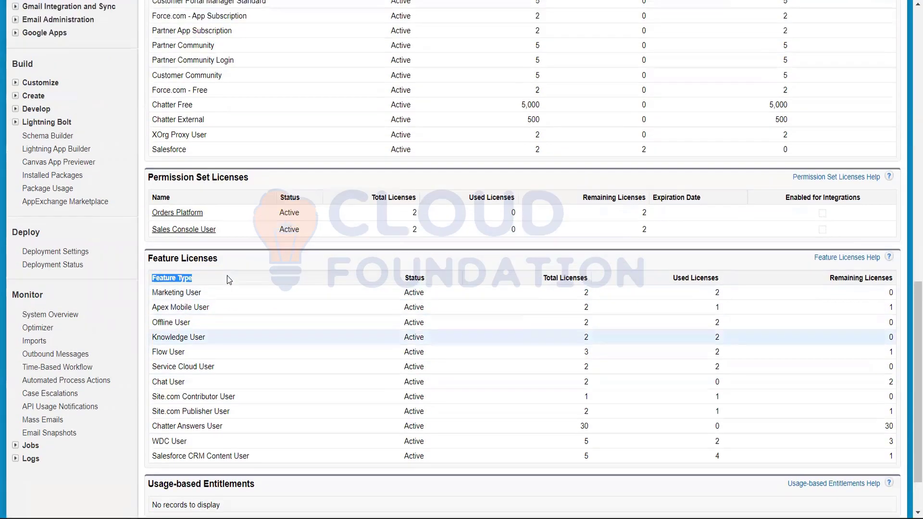
pyautogui.scroll(-2, 227, 276)
pyautogui.scroll(2, 227, 276)
pyautogui.scroll(9, 227, 276)
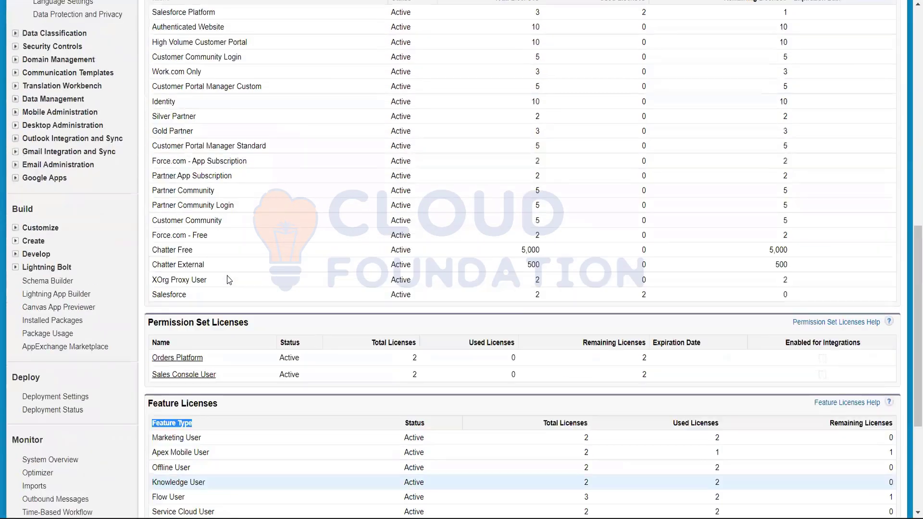
pyautogui.scroll(5, 223, 277)
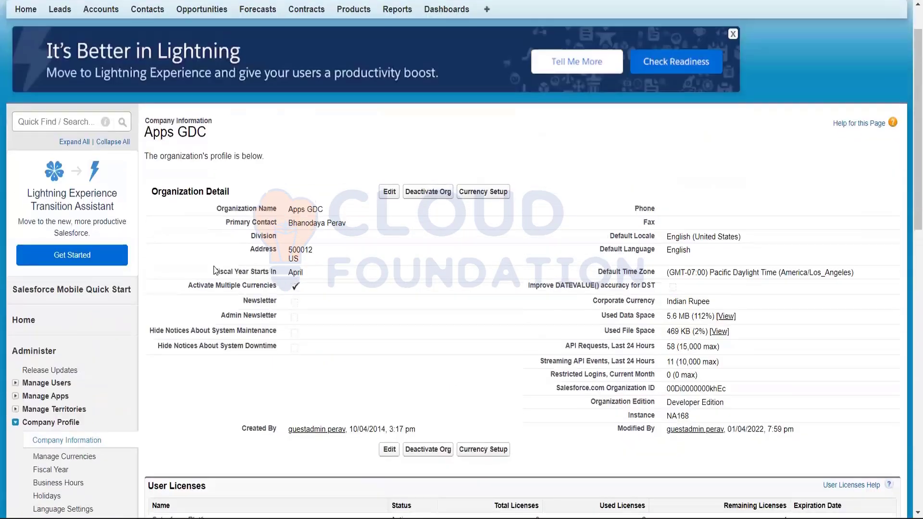
# Reload the Company Information page under Company Profile and highlight the Organization Edition value in Organization Detail
pyautogui.scroll(-3, 110, 218)
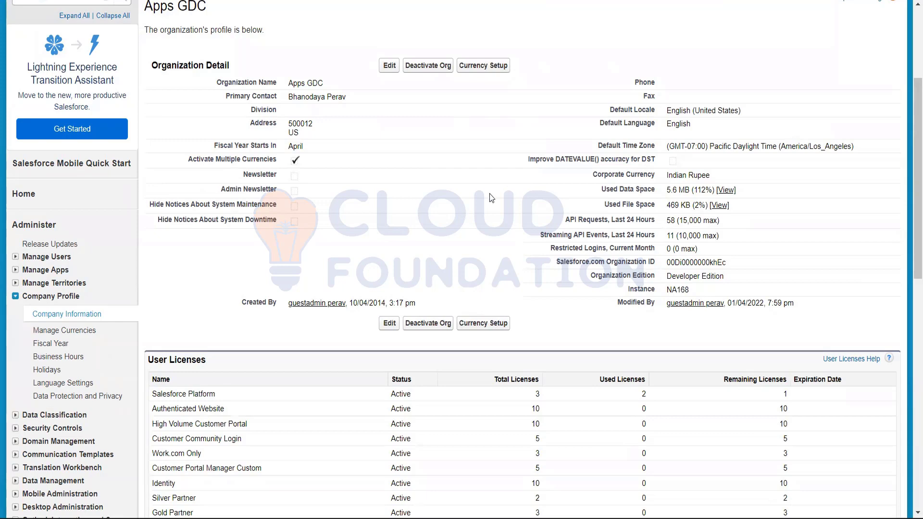
pyautogui.click(97, 319)
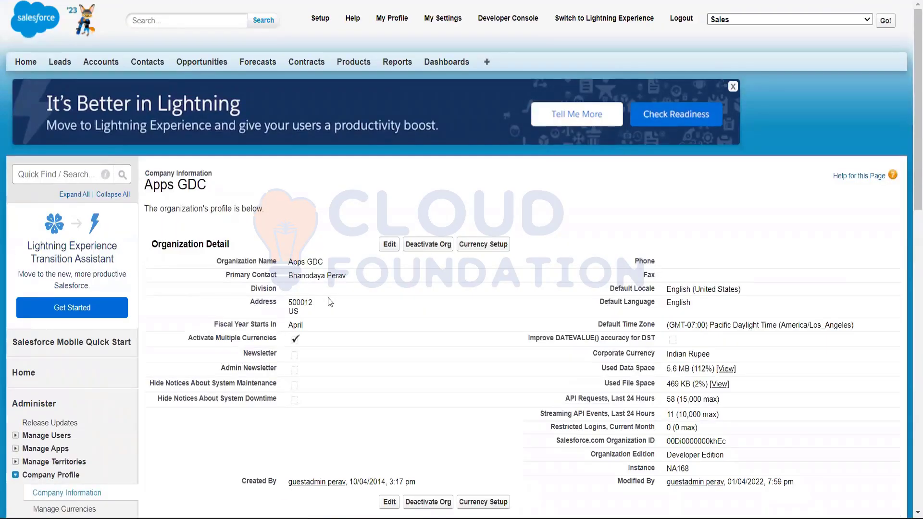
pyautogui.scroll(-3, 328, 299)
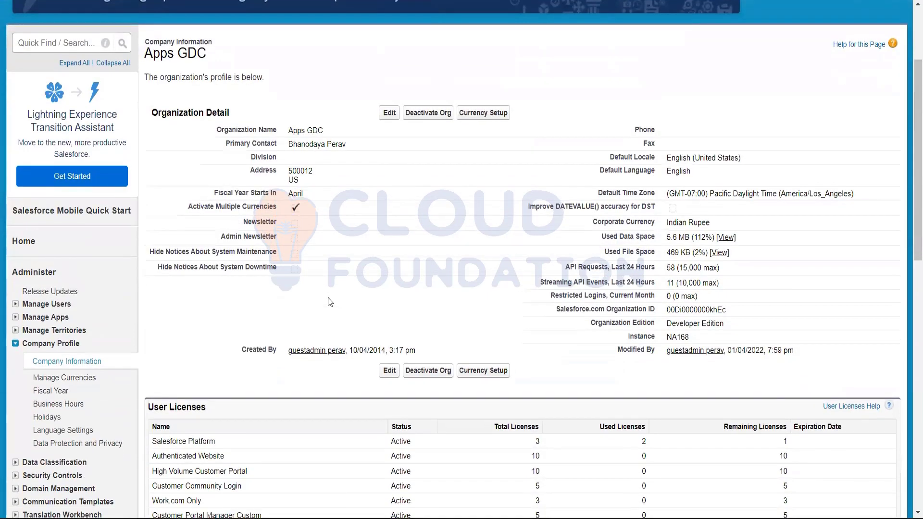
pyautogui.scroll(-2, 328, 298)
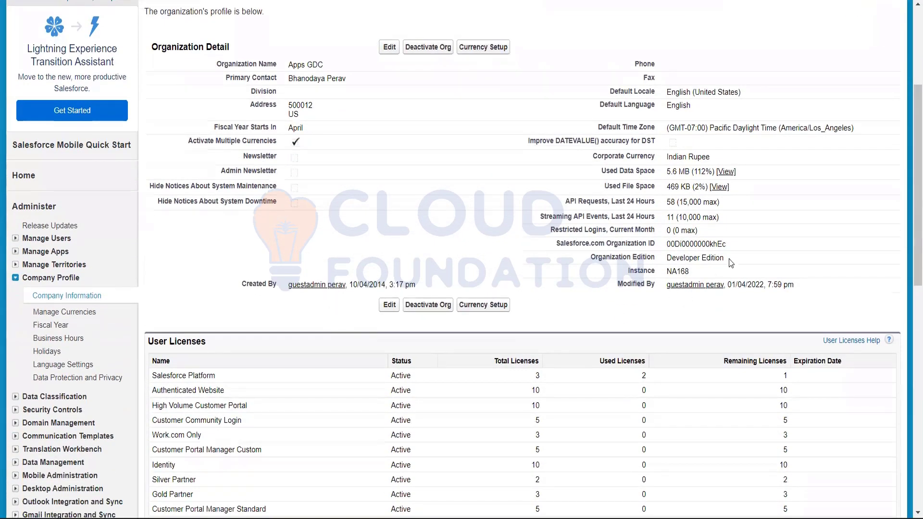
pyautogui.moveTo(729, 259); pyautogui.dragTo(665, 258)
pyautogui.click(490, 253)
# Look through the User Licenses list on the Company Information page and return to the Organization Detail section
pyautogui.scroll(-2, 490, 253)
pyautogui.scroll(-2, 490, 252)
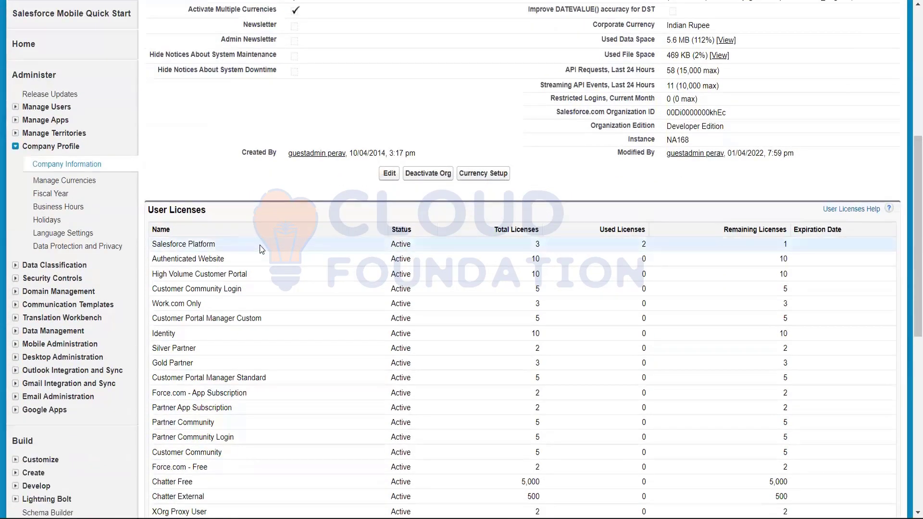
pyautogui.scroll(2, 262, 250)
pyautogui.scroll(-1, 259, 248)
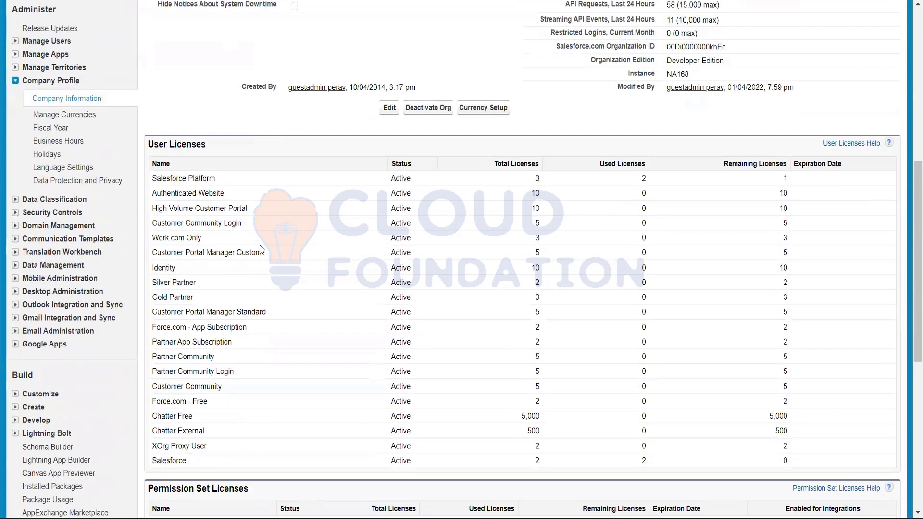
pyautogui.scroll(-2, 259, 248)
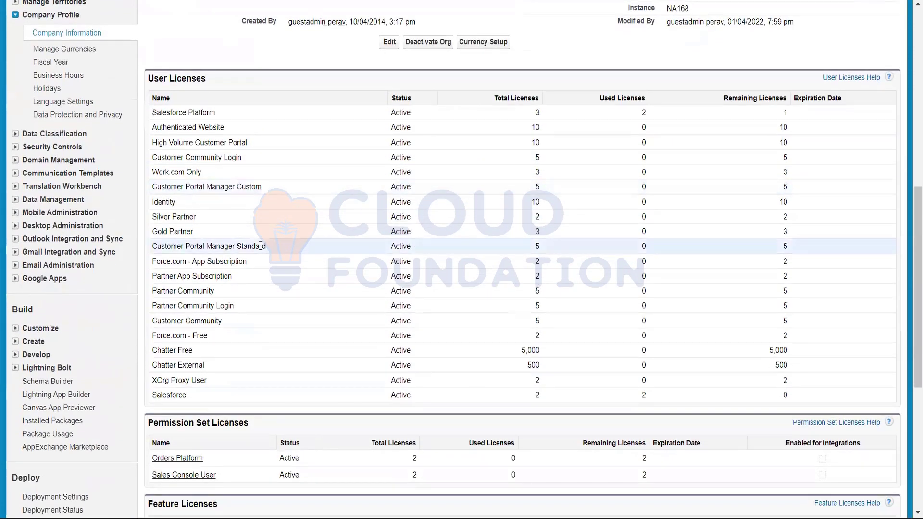
pyautogui.scroll(10, 383, 381)
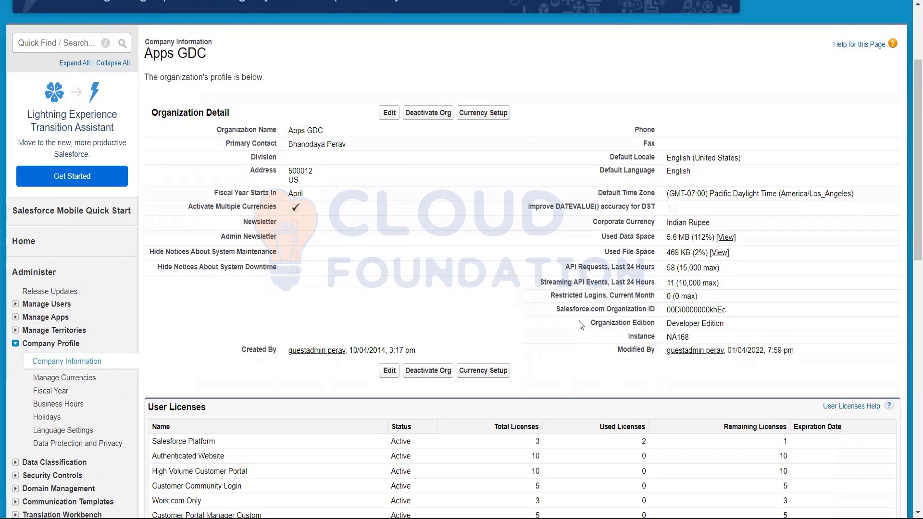
# Highlight the Organization Edition label and its Developer Edition value under Organization Detail
pyautogui.moveTo(581, 326); pyautogui.dragTo(653, 328)
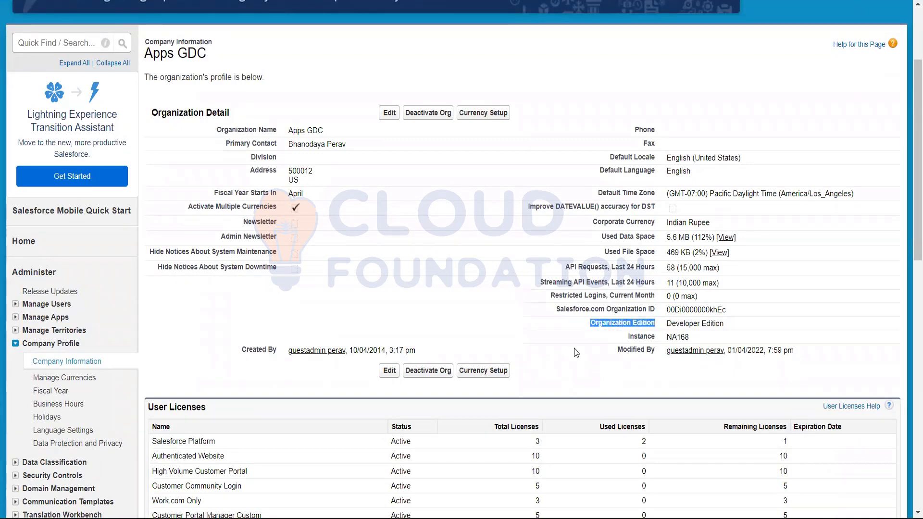
pyautogui.click(589, 327)
pyautogui.moveTo(589, 327); pyautogui.dragTo(662, 326)
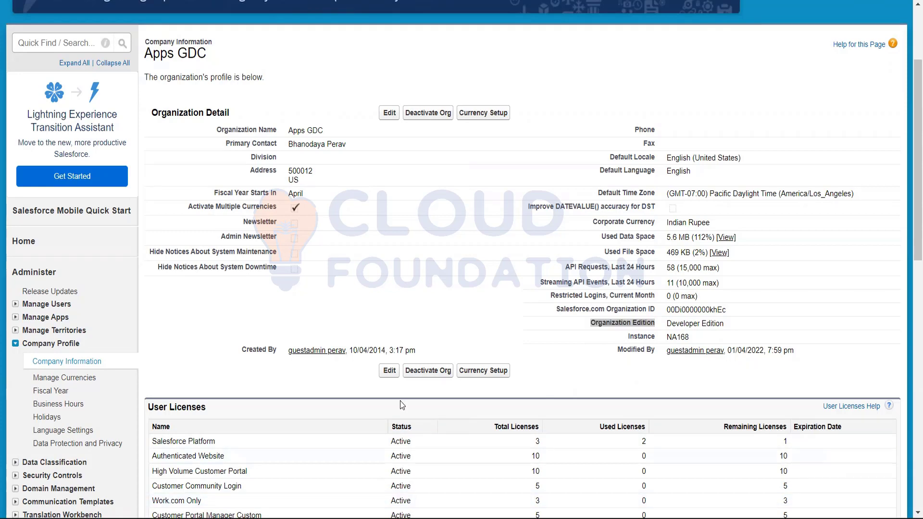
pyautogui.moveTo(667, 323); pyautogui.dragTo(717, 324)
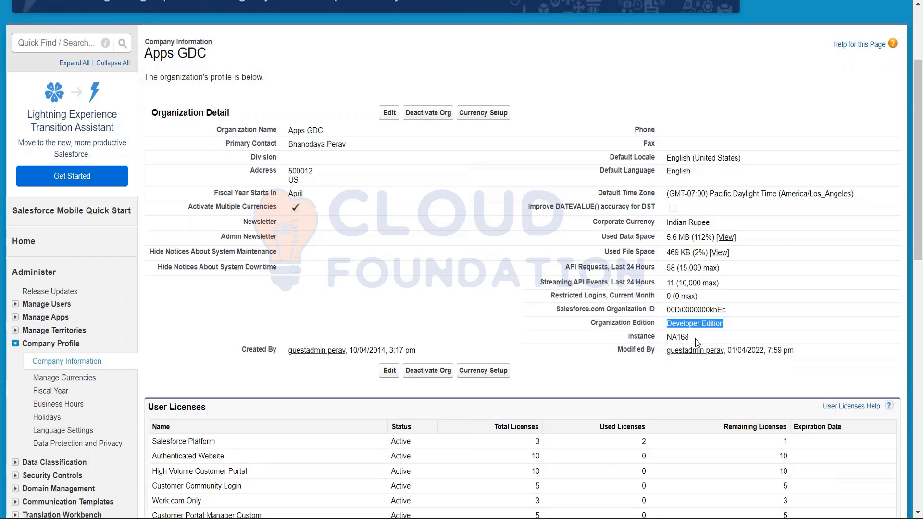
# Highlight the Salesforce Platform, Identity and Chatter Free entries in the User Licenses list
pyautogui.scroll(-2, 653, 347)
pyautogui.scroll(-2, 651, 352)
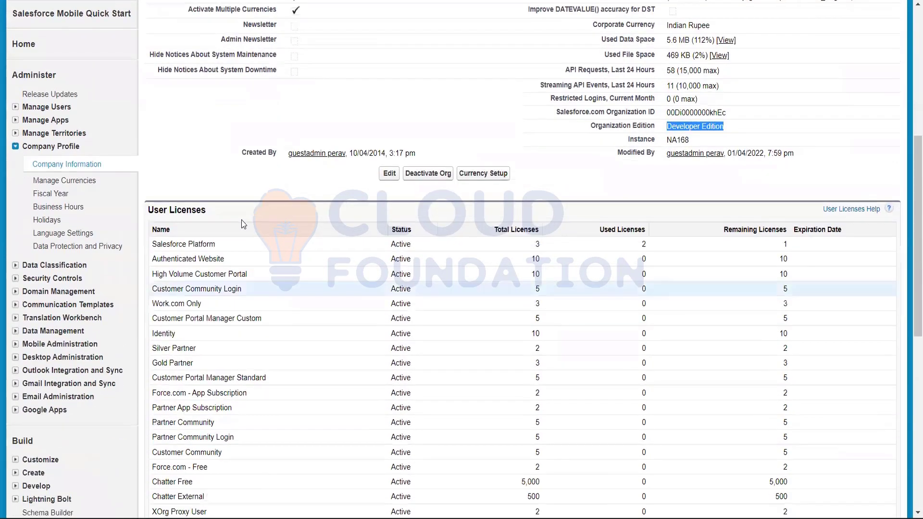
pyautogui.scroll(-1, 215, 360)
pyautogui.scroll(-2, 215, 360)
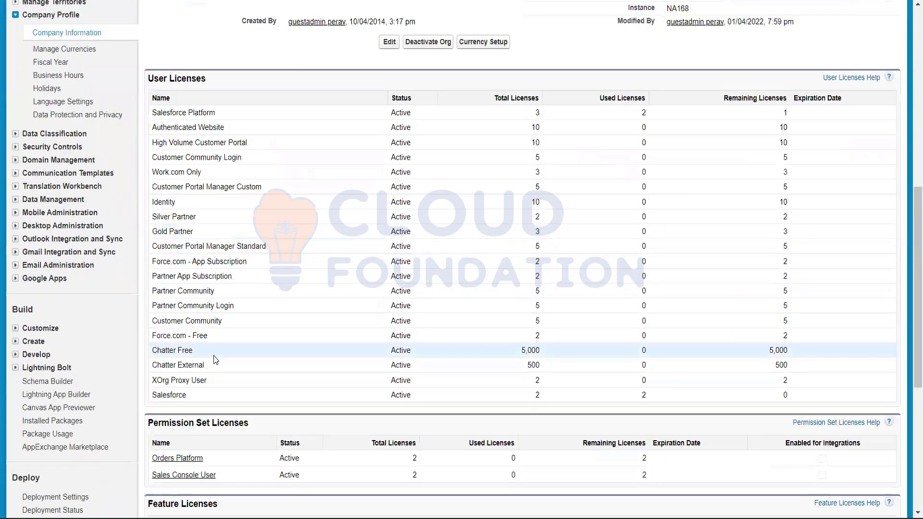
pyautogui.scroll(1, 215, 359)
pyautogui.scroll(-1, 210, 221)
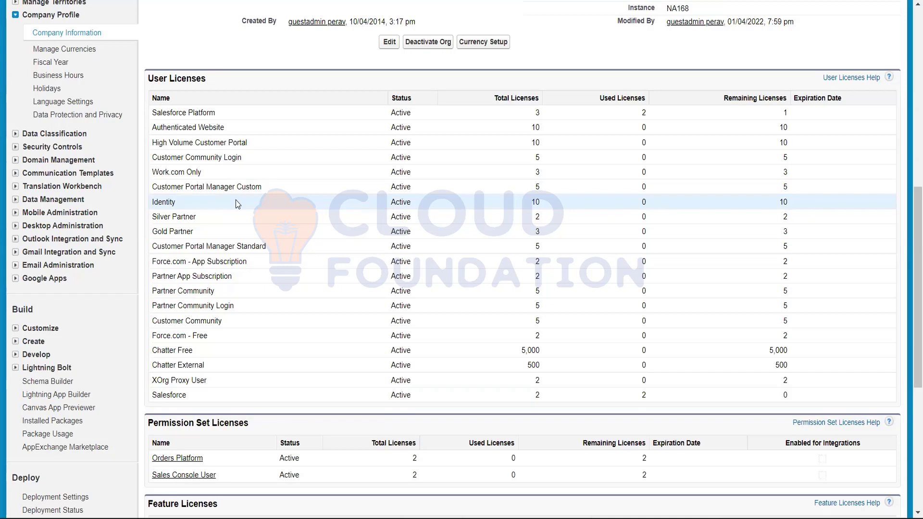
pyautogui.moveTo(221, 112); pyautogui.dragTo(149, 119)
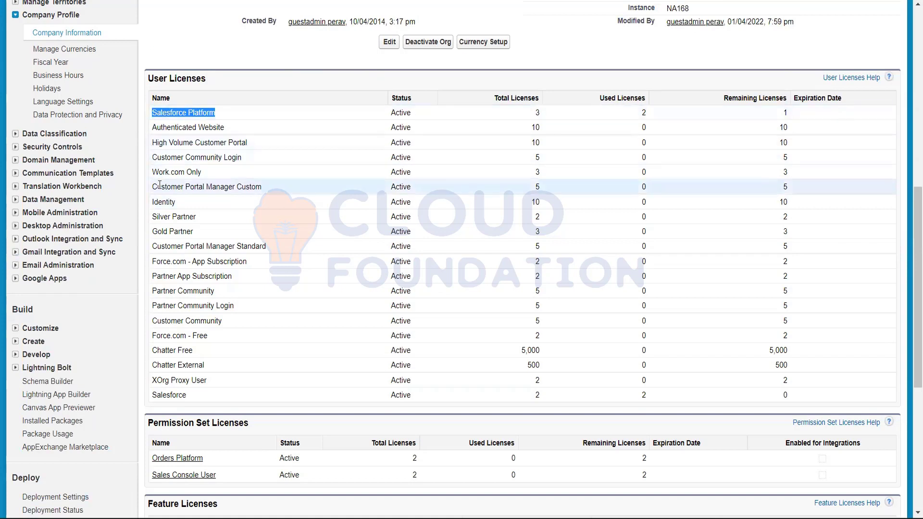
pyautogui.moveTo(152, 202); pyautogui.dragTo(186, 204)
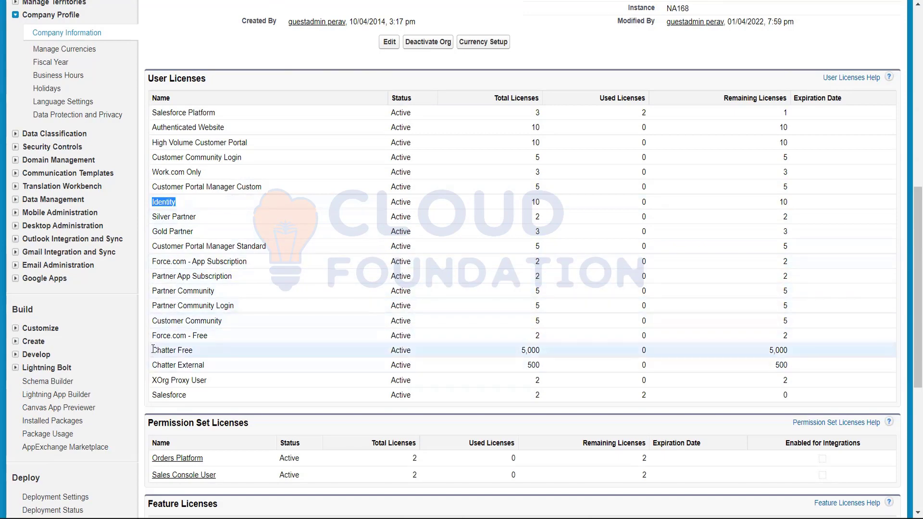
pyautogui.moveTo(153, 350); pyautogui.dragTo(147, 368)
pyautogui.click(170, 353)
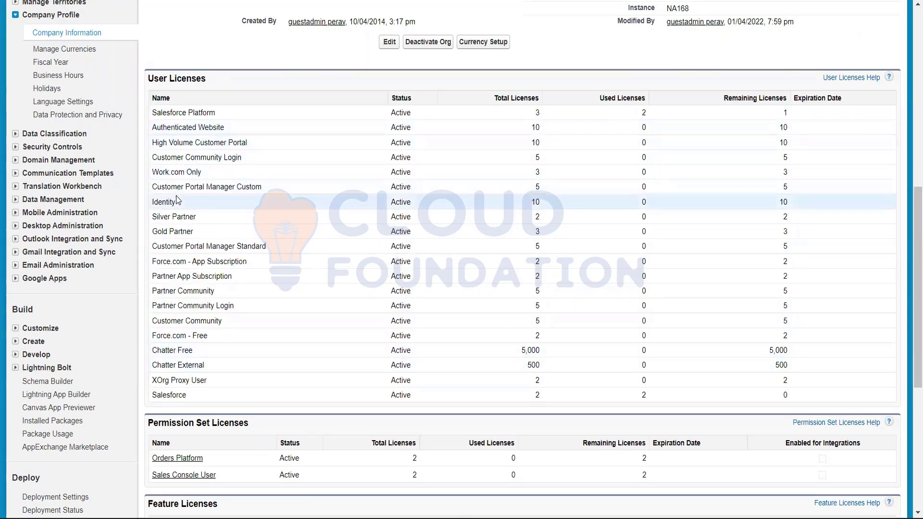
# Highlight the User Licenses rows from Identity up to the column headers, and the Salesforce Platform entry separately
pyautogui.moveTo(176, 198); pyautogui.dragTo(192, 118)
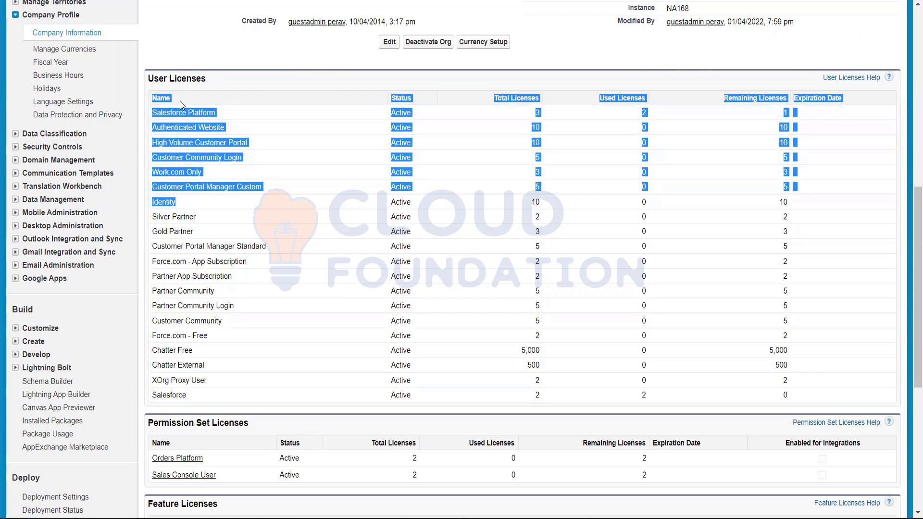
pyautogui.click(227, 111)
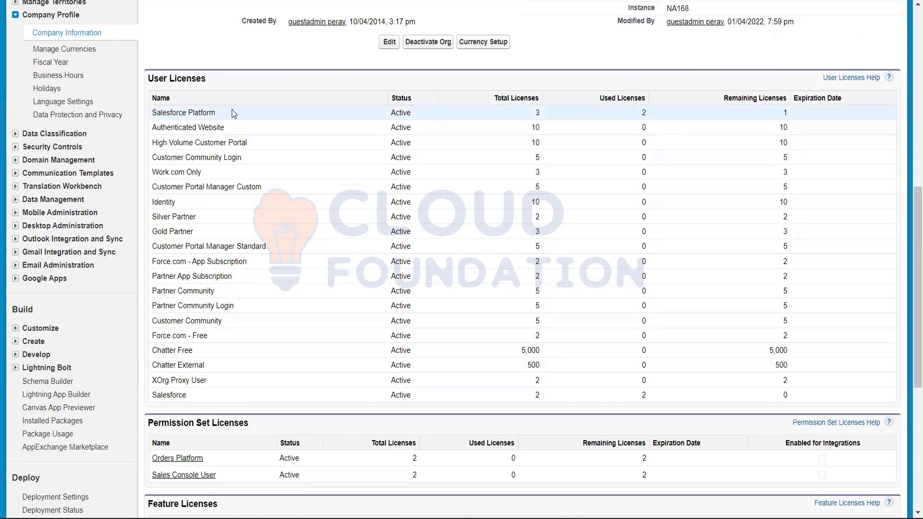
pyautogui.moveTo(226, 115); pyautogui.dragTo(145, 116)
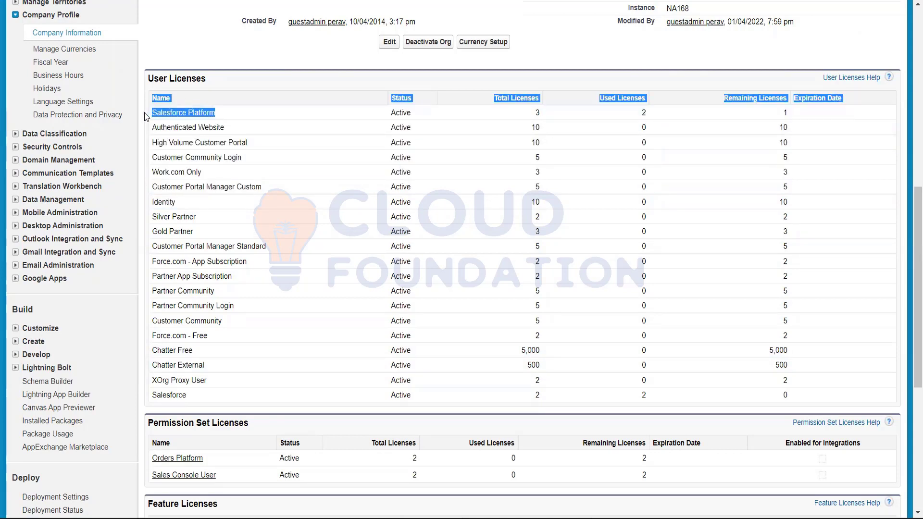
pyautogui.click(222, 118)
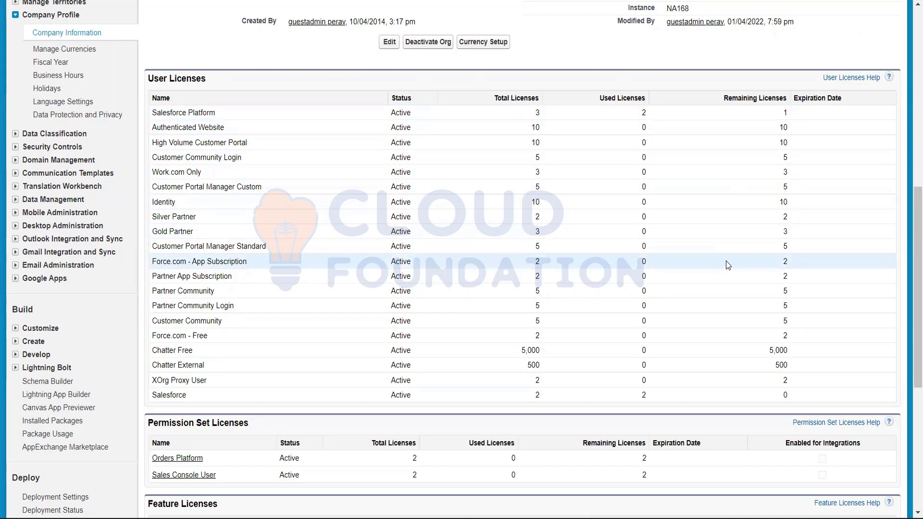
# Look through the Permission Set Licenses and Feature Licenses lists and return to the Organization Detail section
pyautogui.scroll(-6, 729, 265)
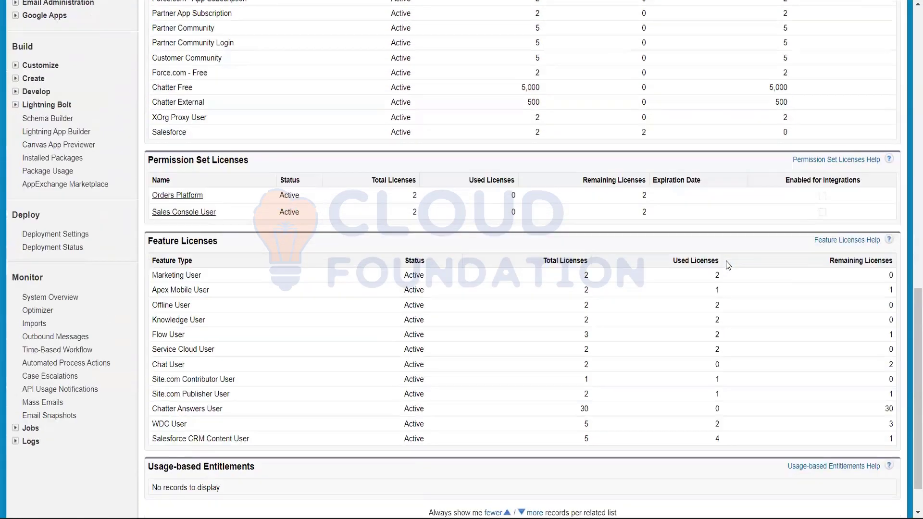
pyautogui.scroll(3, 728, 265)
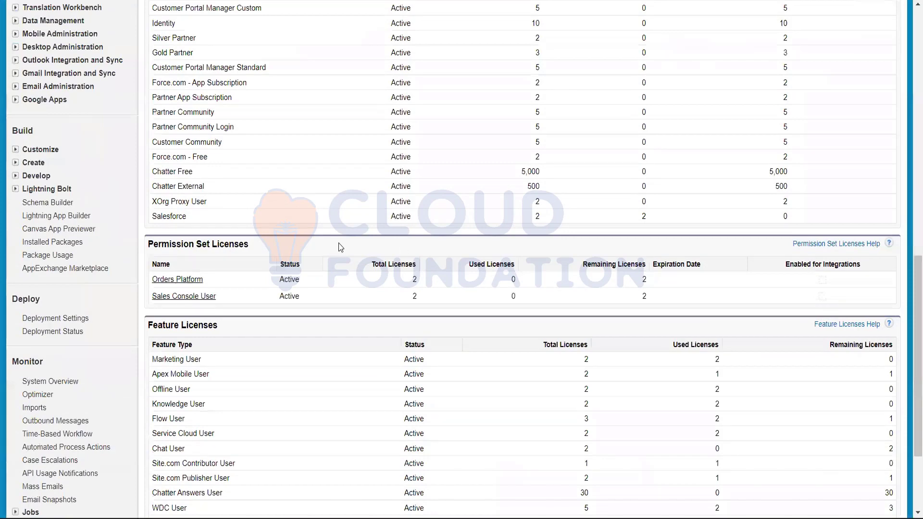
pyautogui.scroll(-1, 228, 260)
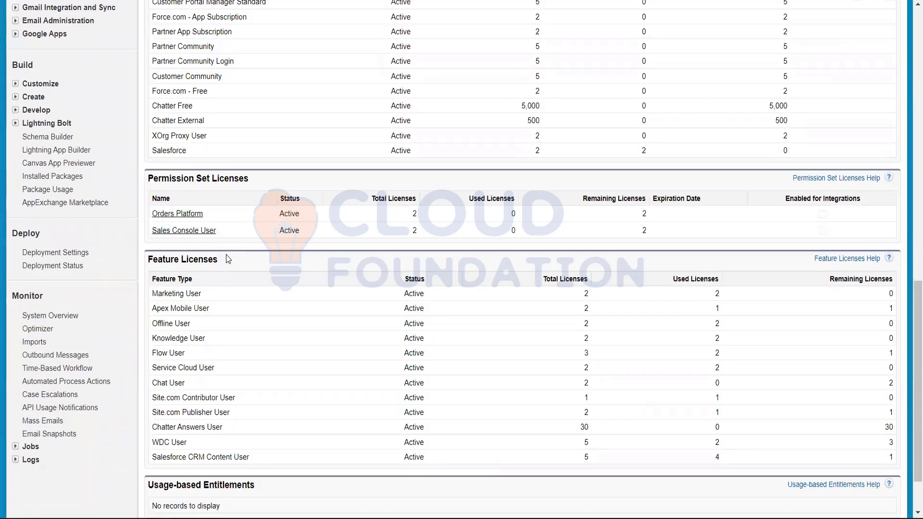
pyautogui.scroll(-1, 226, 256)
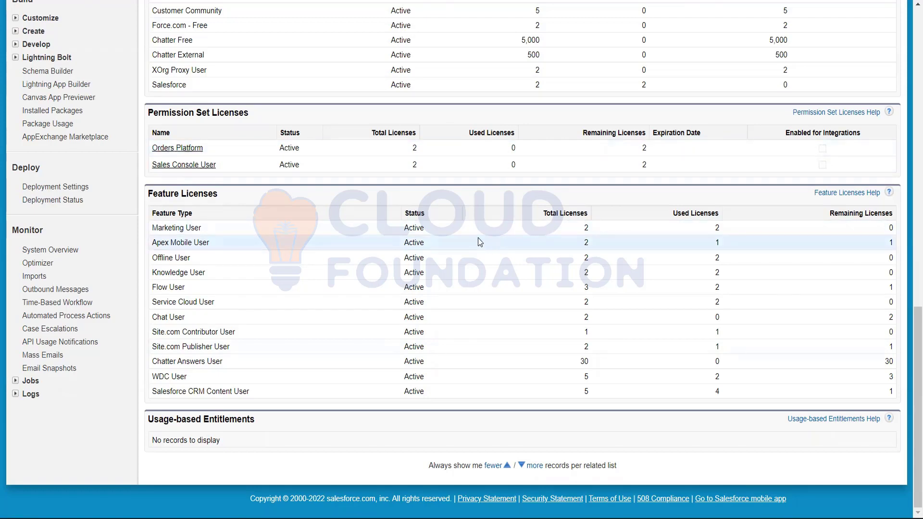
pyautogui.scroll(10, 478, 237)
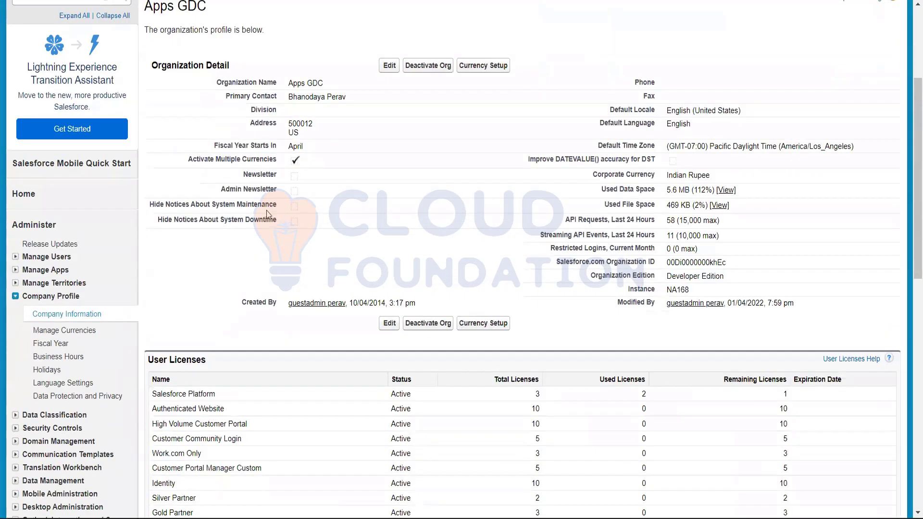
# Reload the Company Information page and open the Manage Currencies page under Company Profile
pyautogui.click(89, 315)
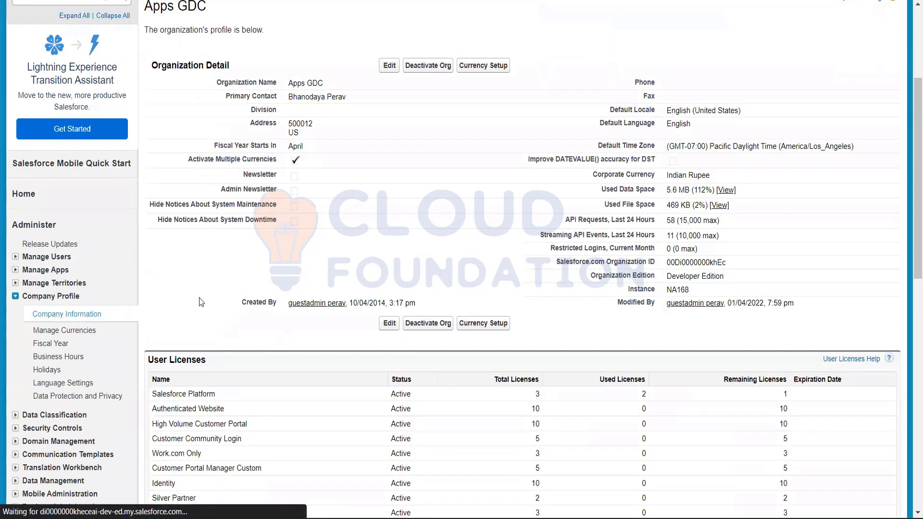
pyautogui.scroll(-4, 83, 280)
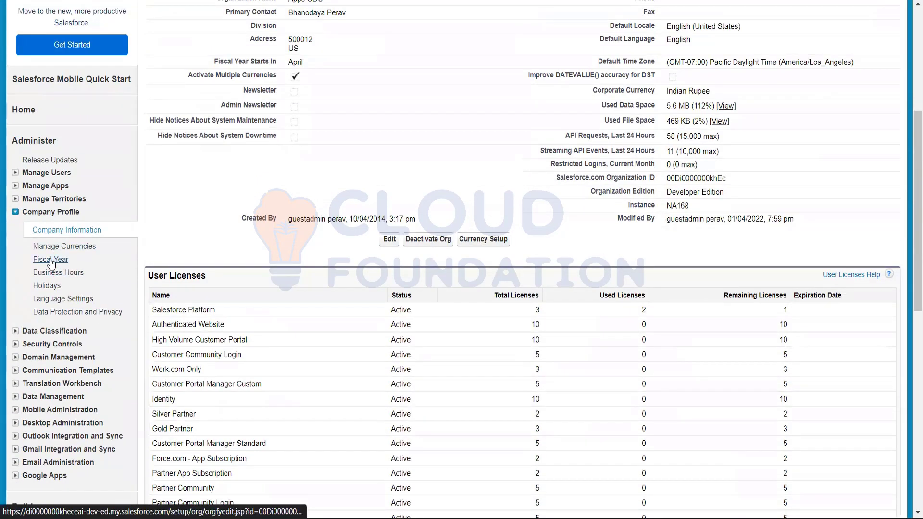
pyautogui.click(60, 250)
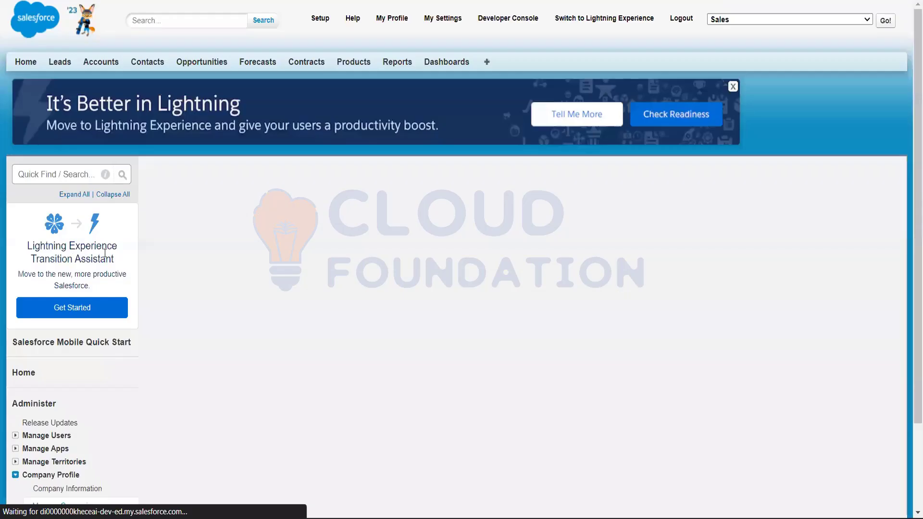
pyautogui.scroll(-4, 196, 249)
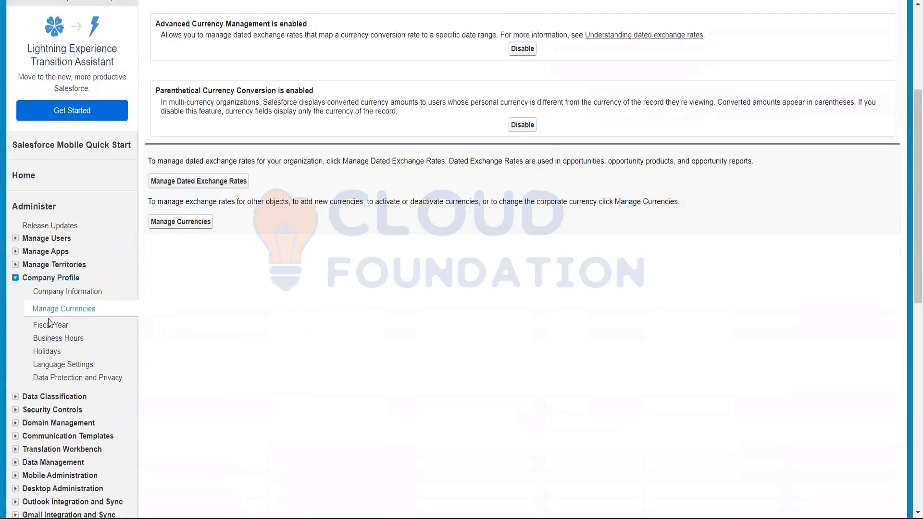
# Open the Fiscal Year page under Company Profile and examine its fiscal year type, start month and naming basis settings
pyautogui.click(48, 323)
pyautogui.scroll(-1, 281, 272)
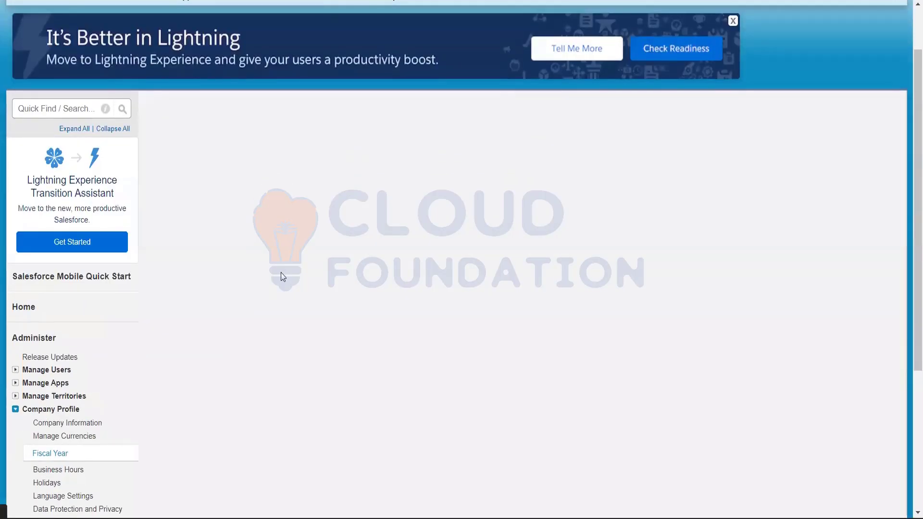
pyautogui.scroll(-3, 280, 273)
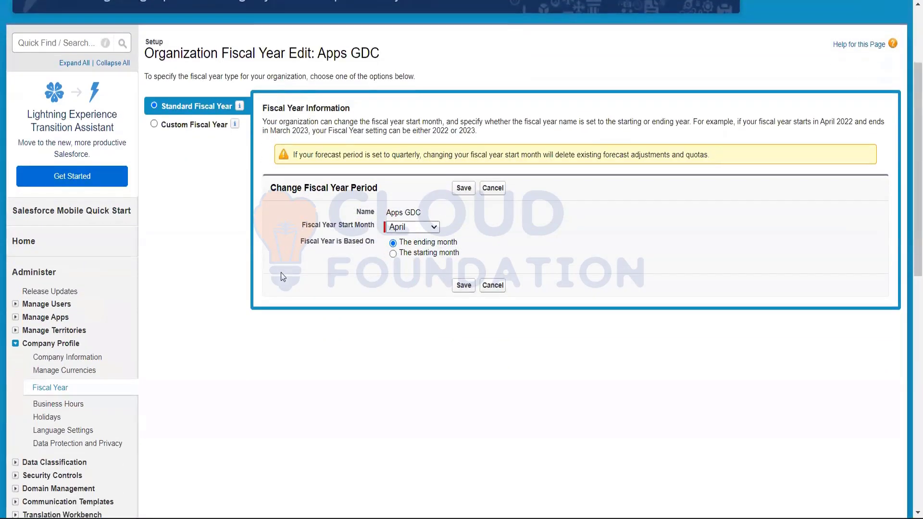
pyautogui.scroll(1, 283, 277)
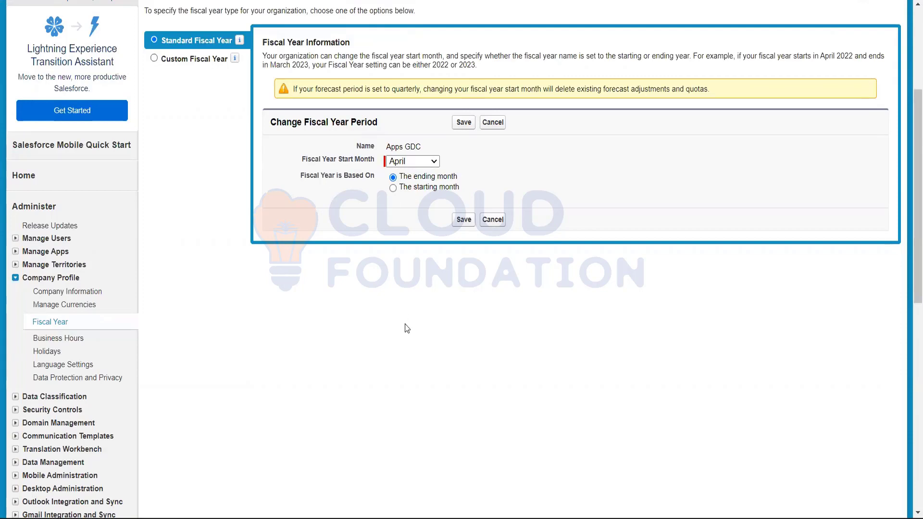
pyautogui.scroll(-4, 406, 328)
pyautogui.scroll(5, 407, 326)
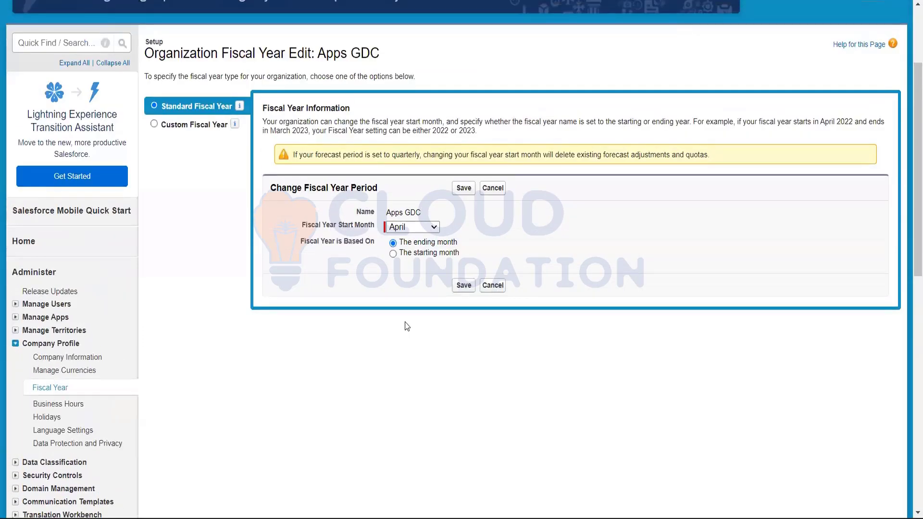
pyautogui.scroll(-1, 407, 326)
pyautogui.scroll(-1, 407, 327)
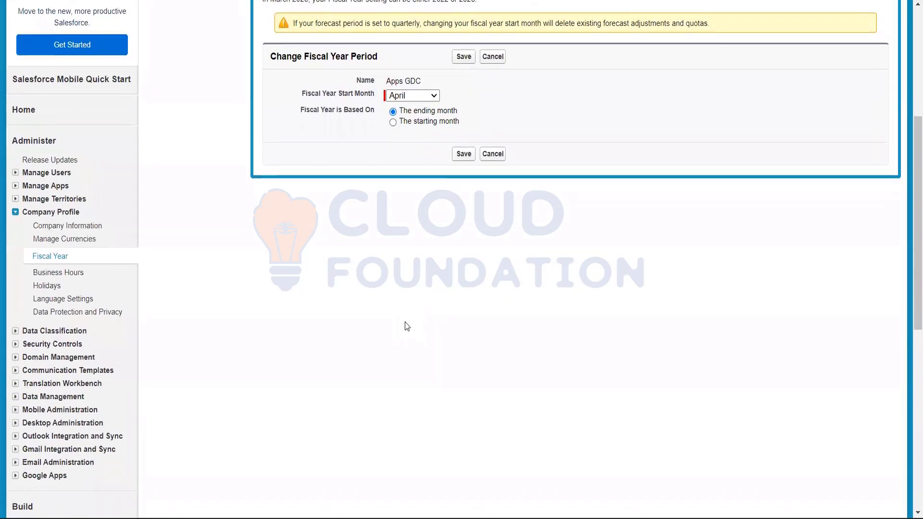
# Look at the Custom Fiscal Year option and its considerations, and return to the Standard Fiscal Year settings
pyautogui.scroll(-1, 407, 327)
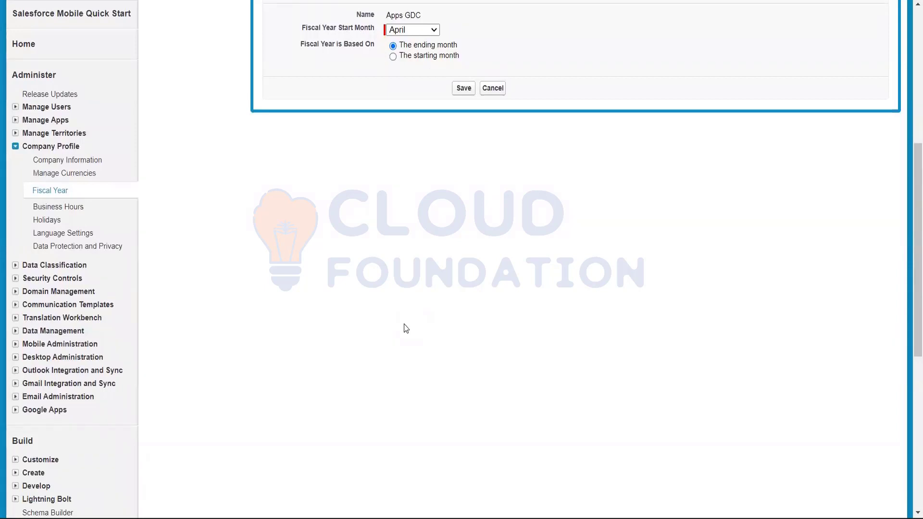
pyautogui.scroll(1, 414, 246)
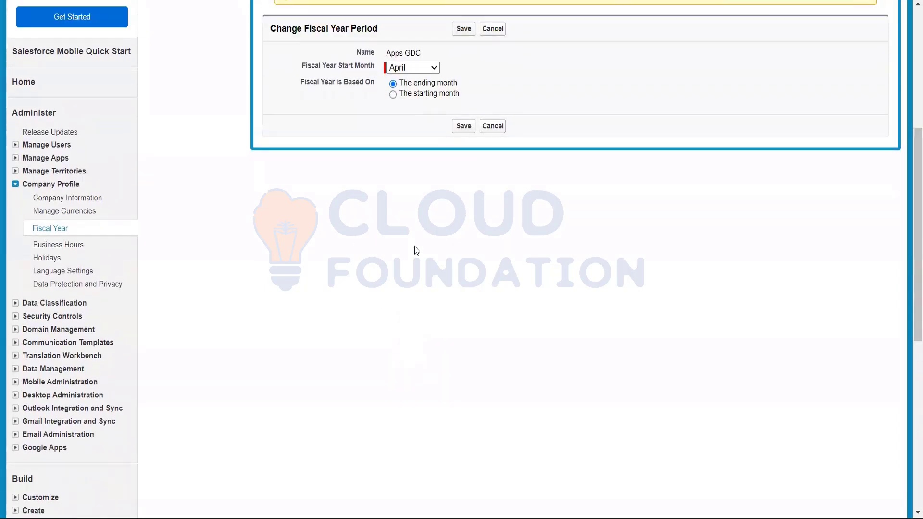
pyautogui.scroll(2, 415, 246)
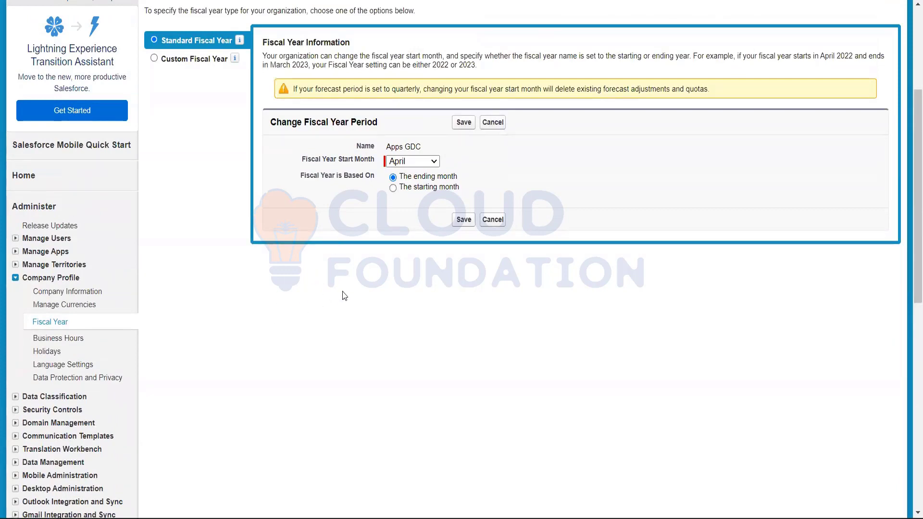
pyautogui.click(198, 60)
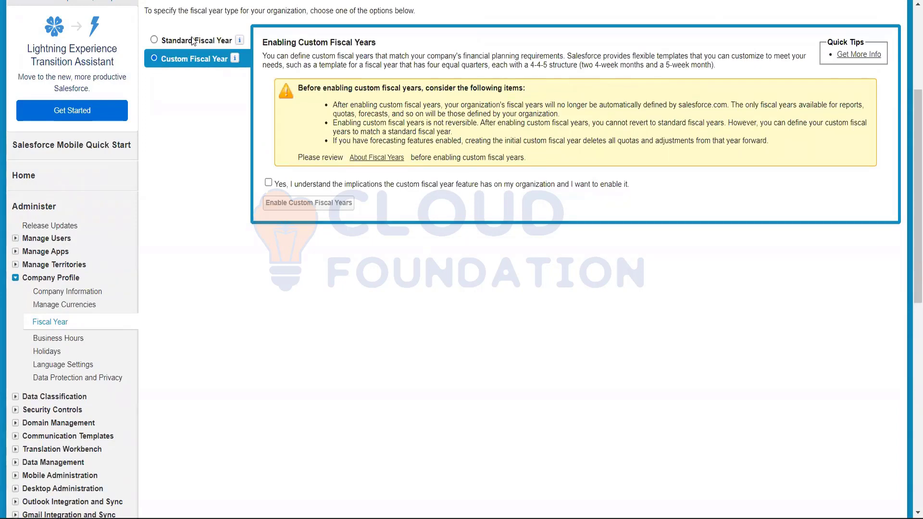
pyautogui.click(193, 40)
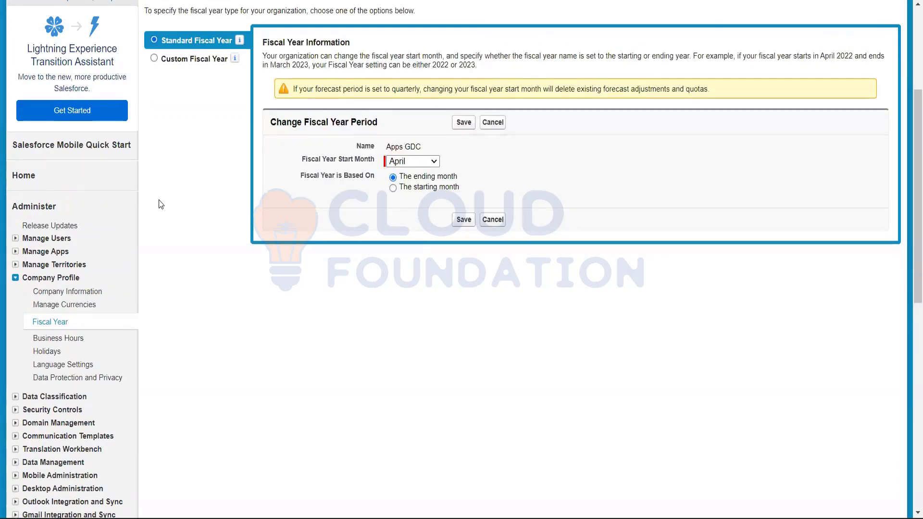
pyautogui.scroll(-2, 160, 205)
pyautogui.scroll(2, 161, 205)
pyautogui.scroll(2, 160, 206)
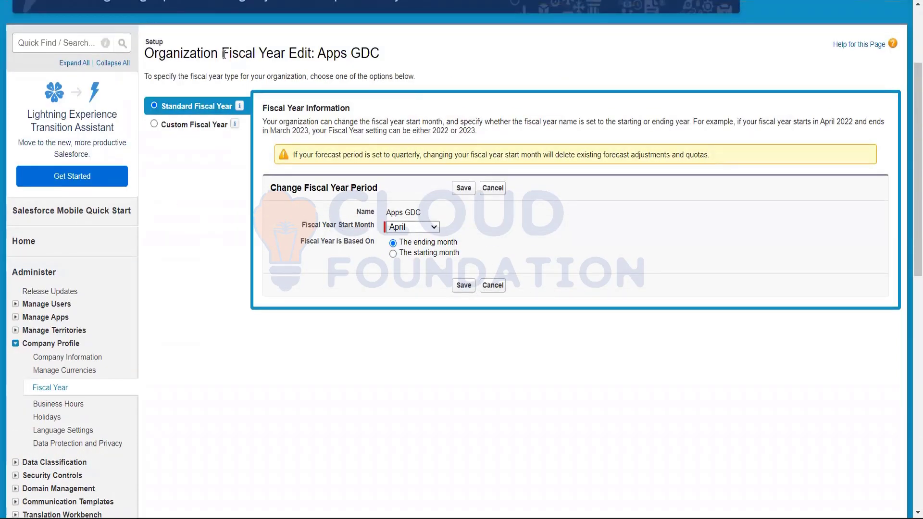
# Highlight "Fiscal Year Edit" in the page title, view both fiscal year types again, and highlight the start month and basis labels
pyautogui.moveTo(221, 54); pyautogui.dragTo(312, 54)
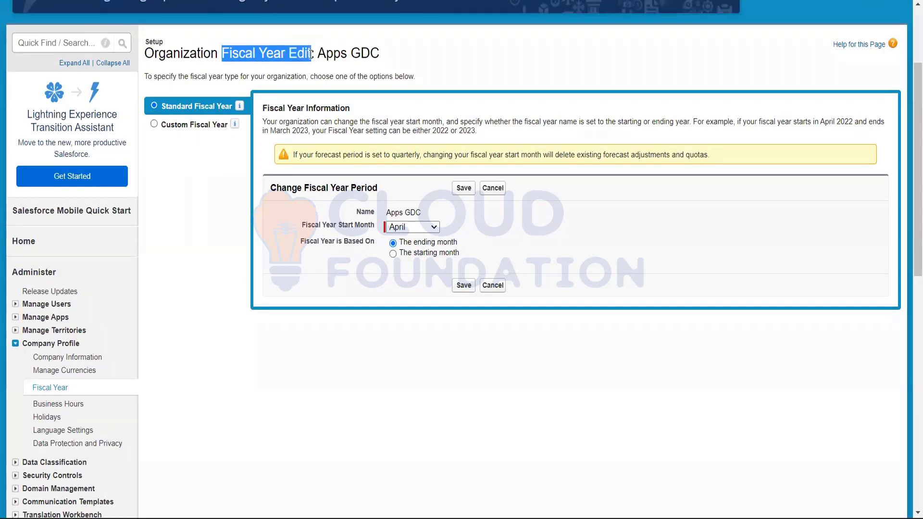
pyautogui.click(227, 161)
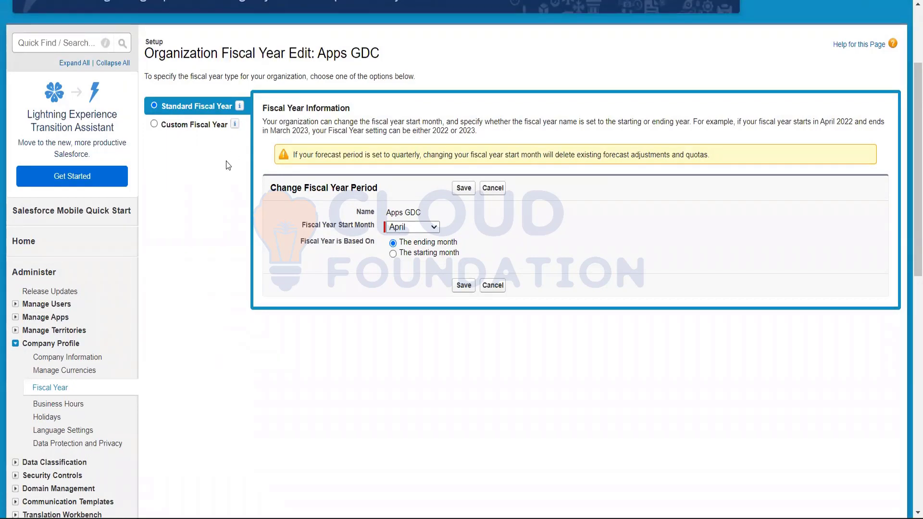
pyautogui.click(195, 126)
pyautogui.click(196, 108)
pyautogui.moveTo(301, 226); pyautogui.dragTo(376, 226)
pyautogui.moveTo(297, 244); pyautogui.dragTo(374, 239)
pyautogui.click(373, 239)
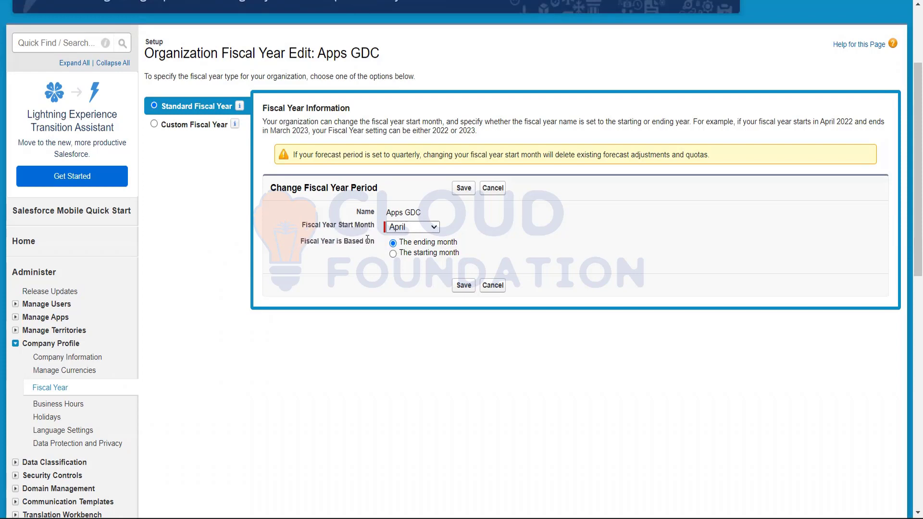
# Look through the available months for Fiscal Year Start Month and choose April
pyautogui.click(407, 228)
pyautogui.click(435, 228)
pyautogui.click(436, 228)
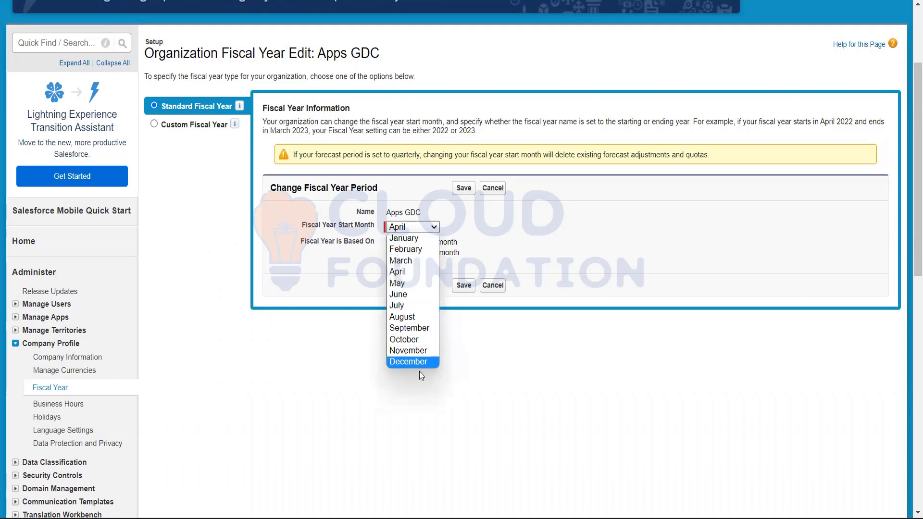
pyautogui.click(402, 272)
pyautogui.click(482, 229)
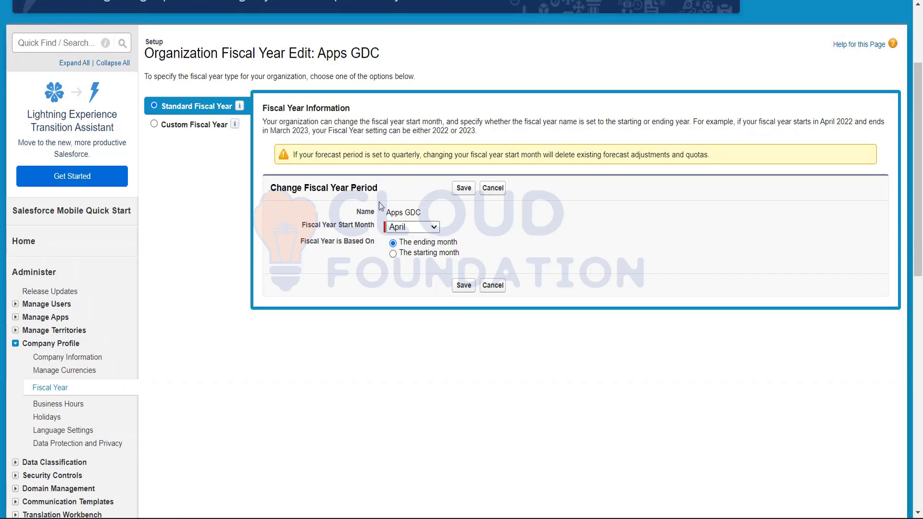
# Highlight "2022 or 2023" in the Fiscal Year Information example and review the surrounding explanation and period settings
pyautogui.moveTo(432, 130); pyautogui.dragTo(477, 130)
pyautogui.click(443, 129)
pyautogui.moveTo(433, 131); pyautogui.dragTo(482, 131)
pyautogui.click(489, 136)
pyautogui.moveTo(432, 130); pyautogui.dragTo(483, 125)
pyautogui.click(483, 131)
pyautogui.scroll(-1, 483, 131)
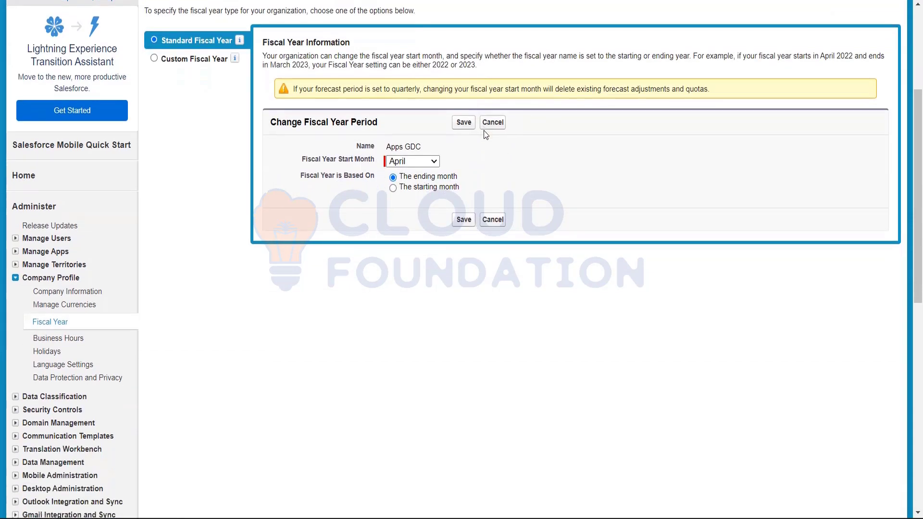
pyautogui.scroll(3, 483, 131)
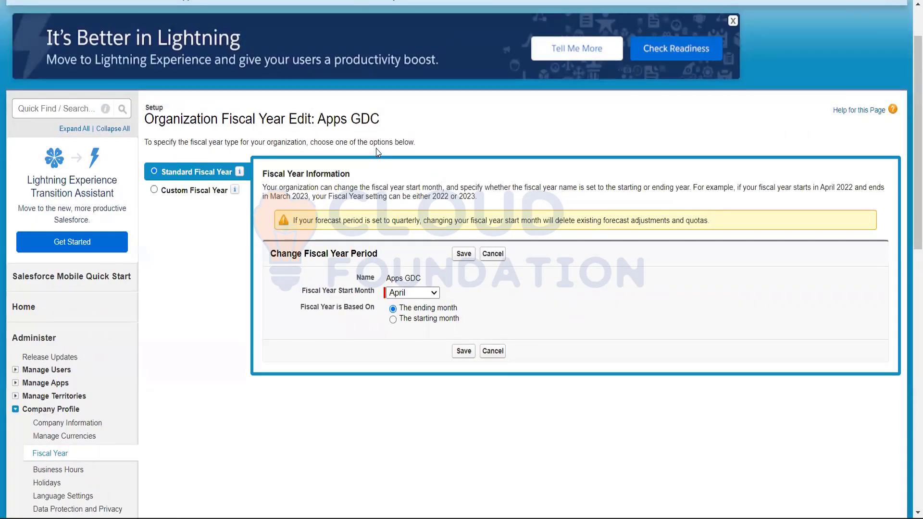
pyautogui.scroll(-1, 376, 151)
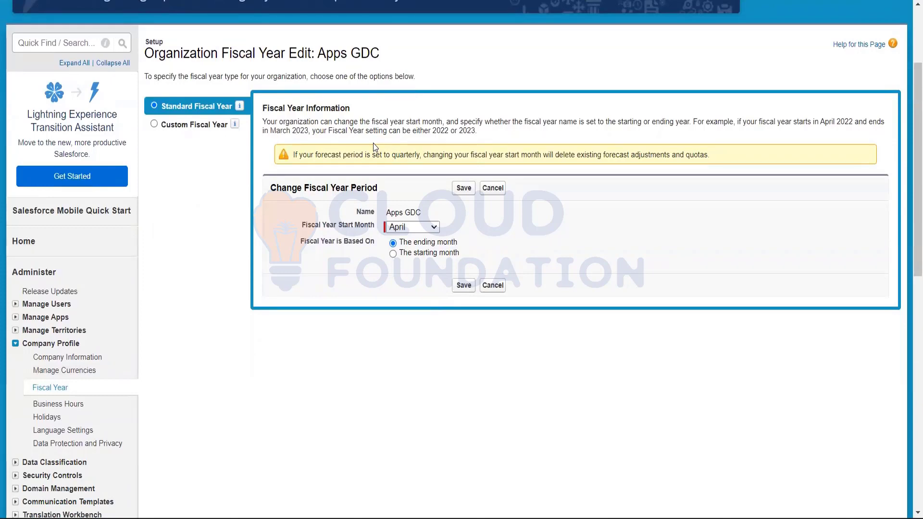
pyautogui.scroll(-1, 373, 144)
pyautogui.scroll(-1, 340, 189)
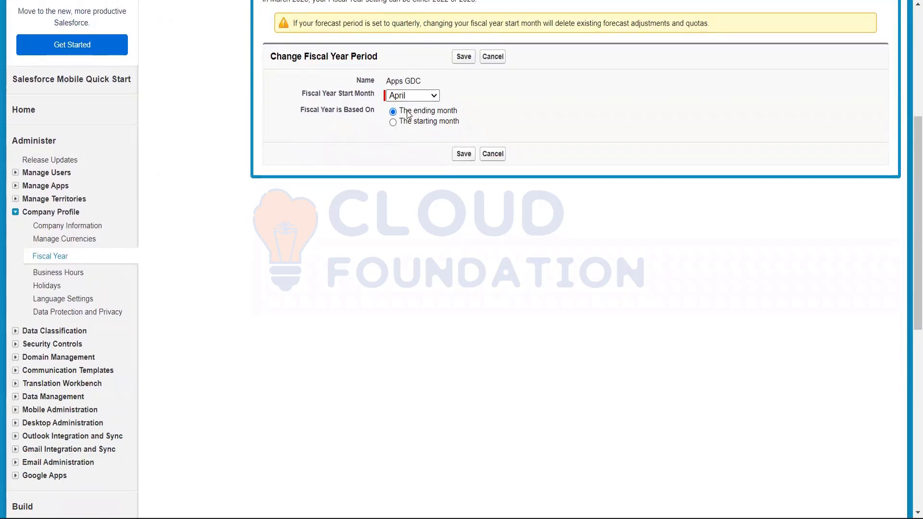
# Switch the Fiscal Year is Based On option between the ending and starting month, leaving The starting month selected
pyautogui.click(393, 122)
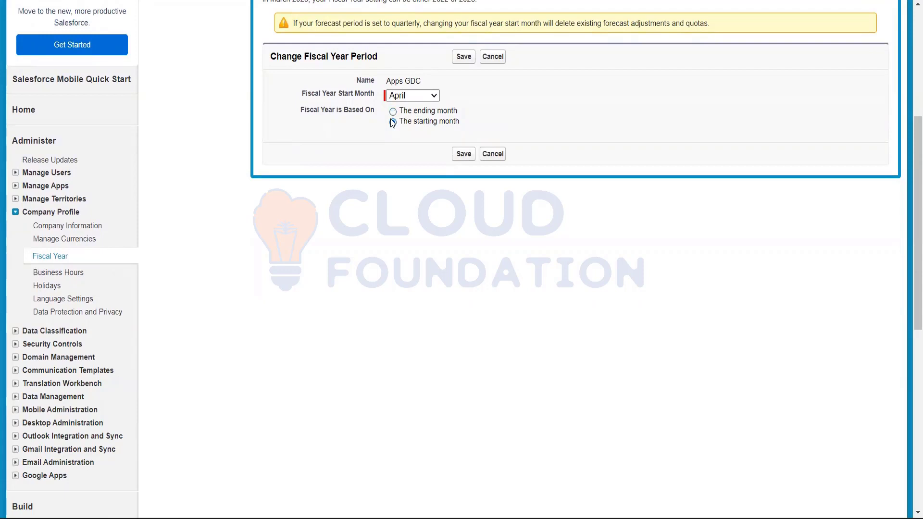
pyautogui.click(393, 112)
pyautogui.click(393, 123)
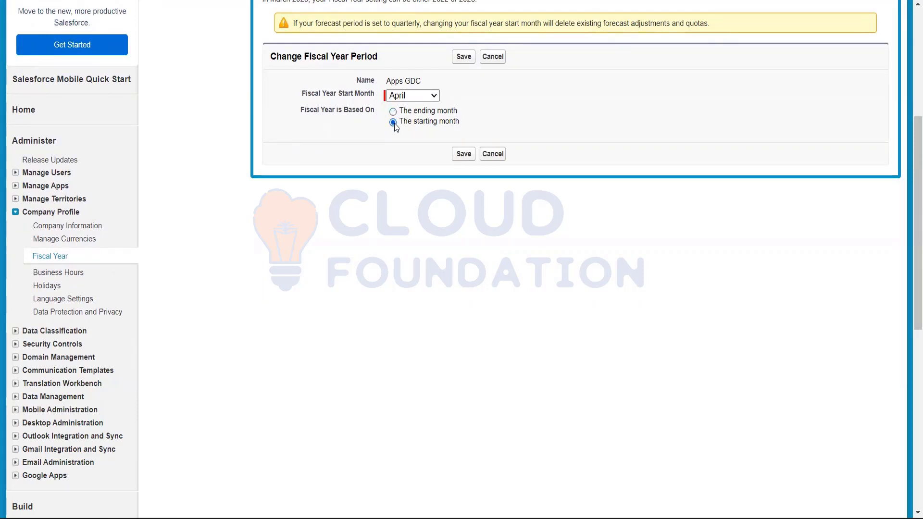
pyautogui.scroll(-1, 303, 158)
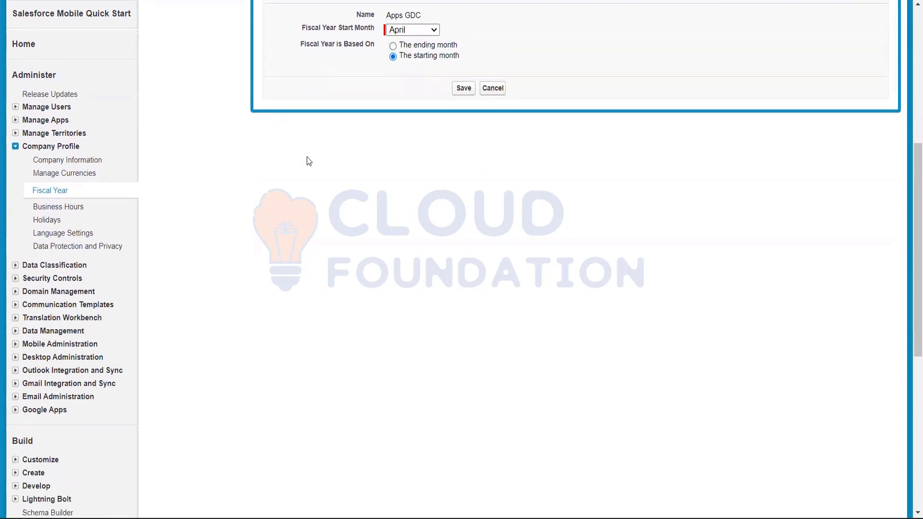
# Open the Business Hours page under Company Profile and view the Organization Business Hours list
pyautogui.click(63, 208)
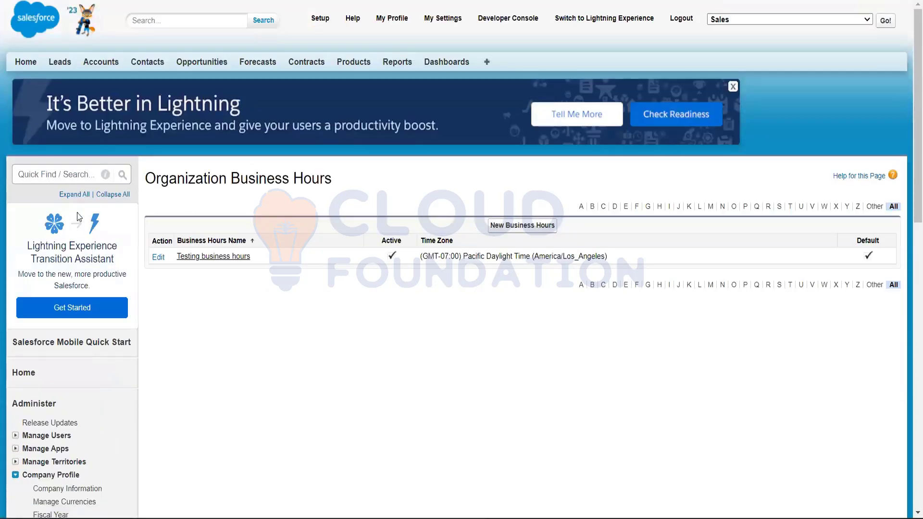
pyautogui.scroll(-1, 274, 338)
pyautogui.scroll(-3, 275, 339)
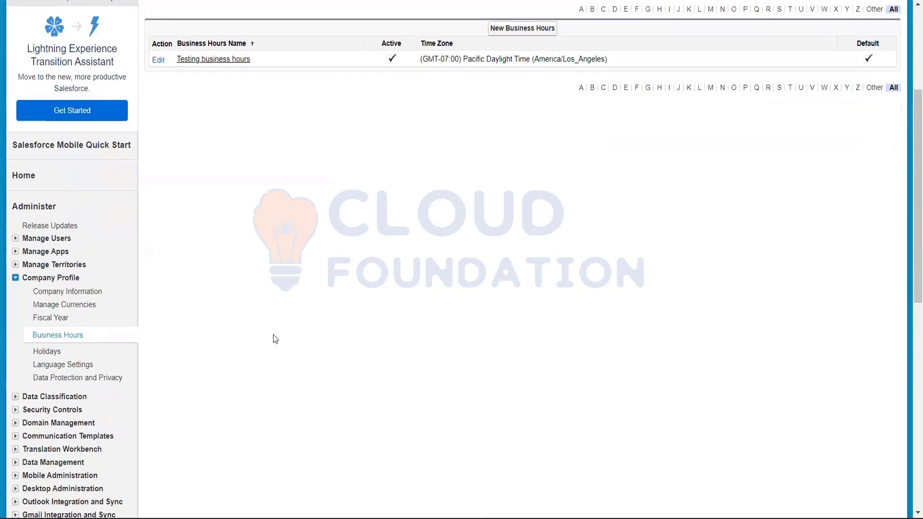
pyautogui.scroll(2, 274, 336)
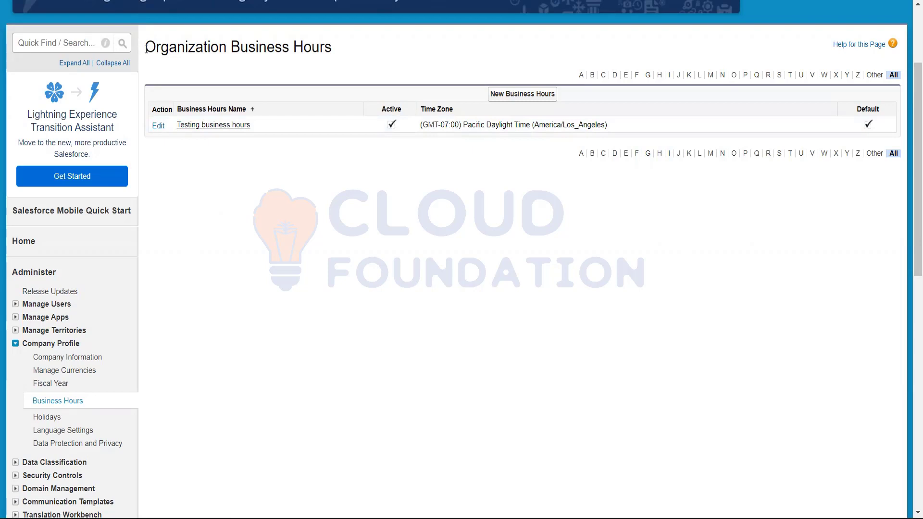
# Open the Testing business hours record and highlight its Organization Business Hours page title
pyautogui.click(212, 126)
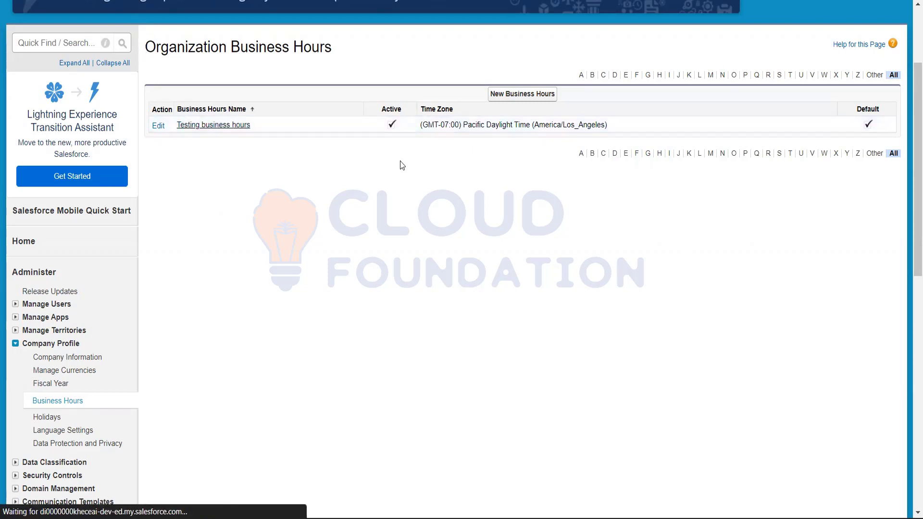
pyautogui.scroll(-3, 395, 175)
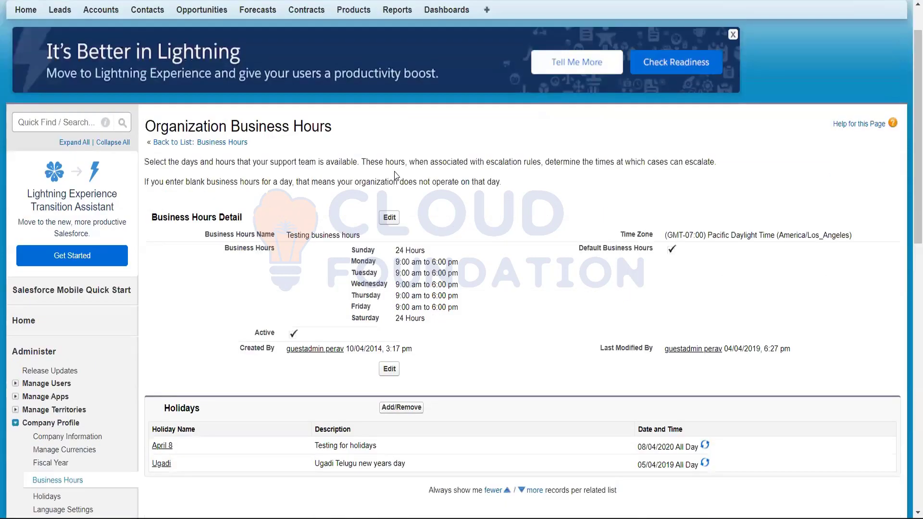
pyautogui.scroll(3, 395, 175)
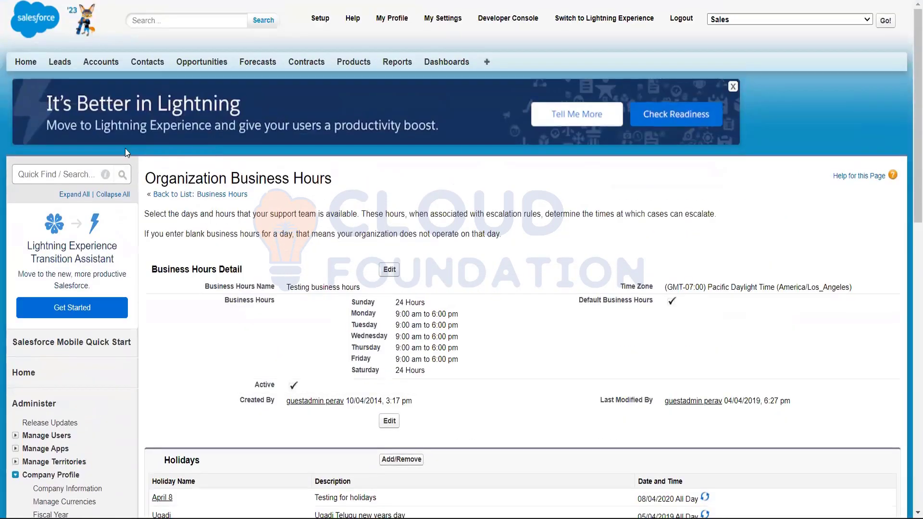
pyautogui.moveTo(144, 179); pyautogui.dragTo(354, 184)
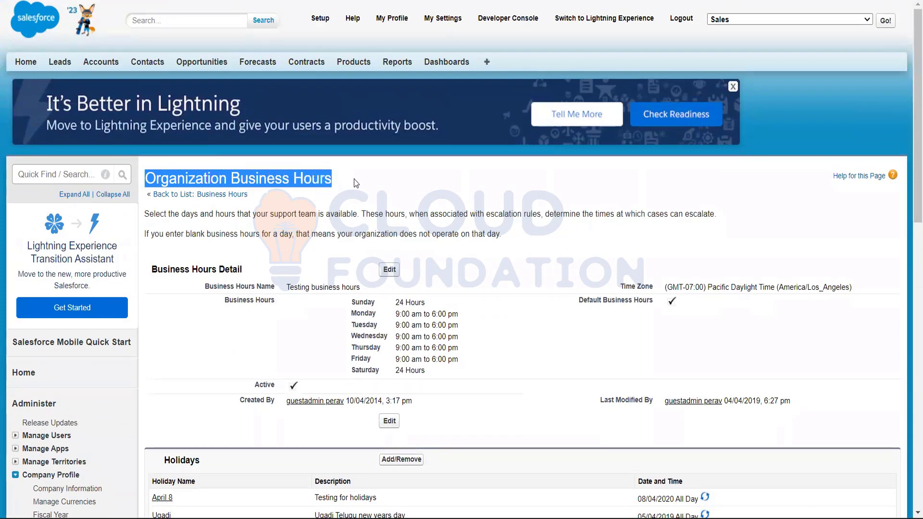
pyautogui.click(354, 179)
pyautogui.scroll(-3, 354, 179)
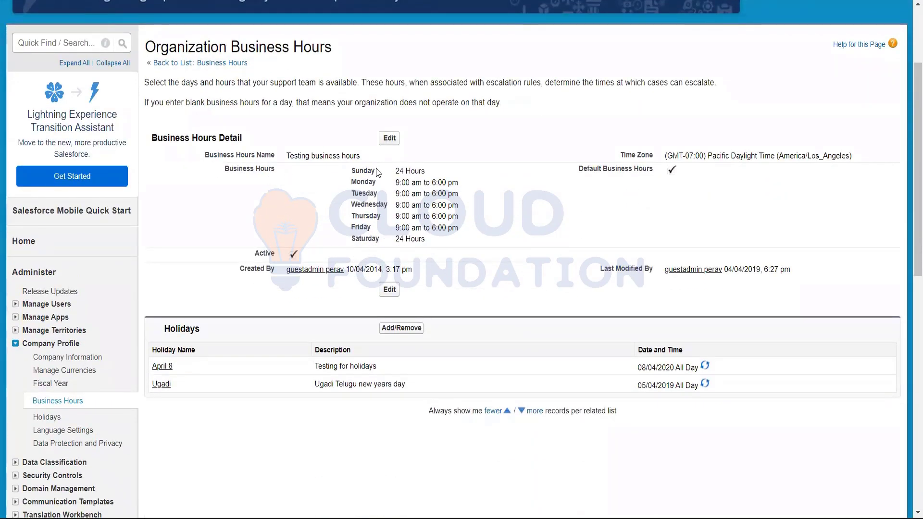
# Highlight the weekday hours, the Default Business Hours label and the Time Zone label in the Business Hours Detail section
pyautogui.moveTo(395, 182); pyautogui.dragTo(461, 187)
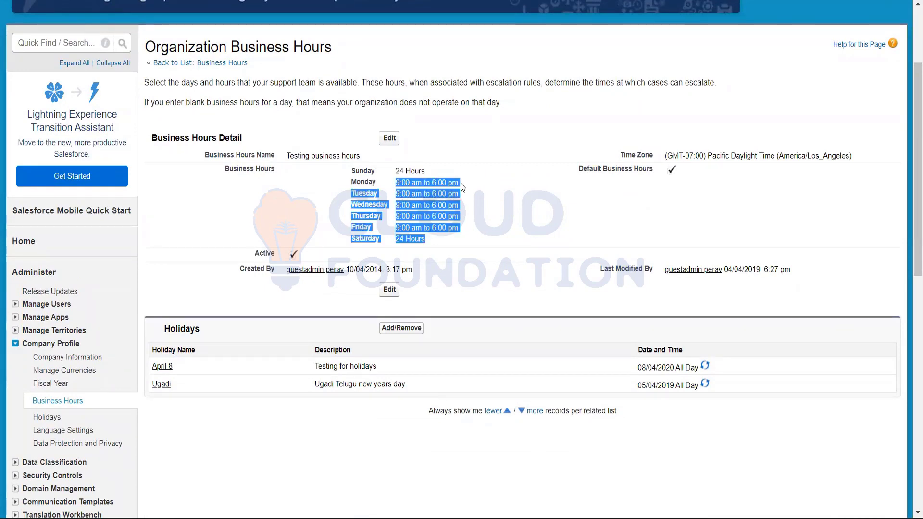
pyautogui.click(459, 187)
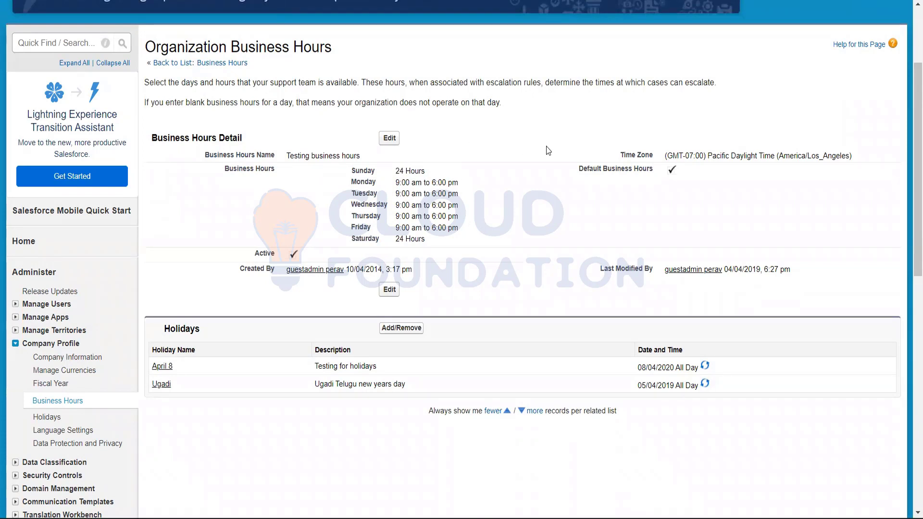
pyautogui.moveTo(580, 169); pyautogui.dragTo(655, 175)
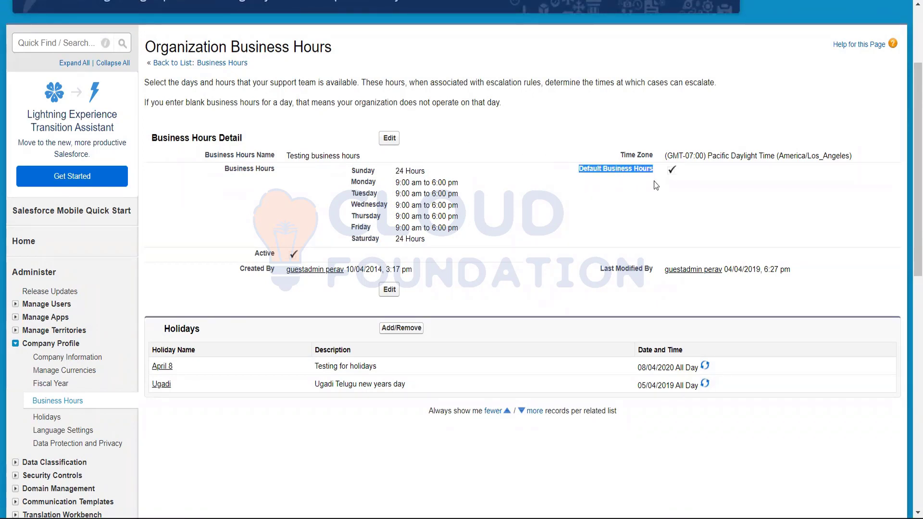
pyautogui.moveTo(630, 154); pyautogui.dragTo(655, 156)
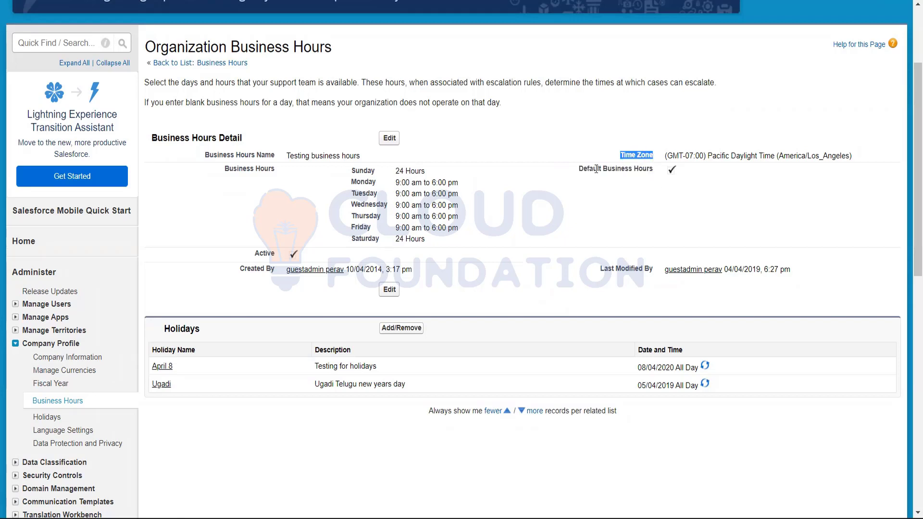
pyautogui.click(573, 172)
pyautogui.moveTo(579, 168); pyautogui.dragTo(652, 155)
pyautogui.click(505, 187)
pyautogui.scroll(-1, 374, 179)
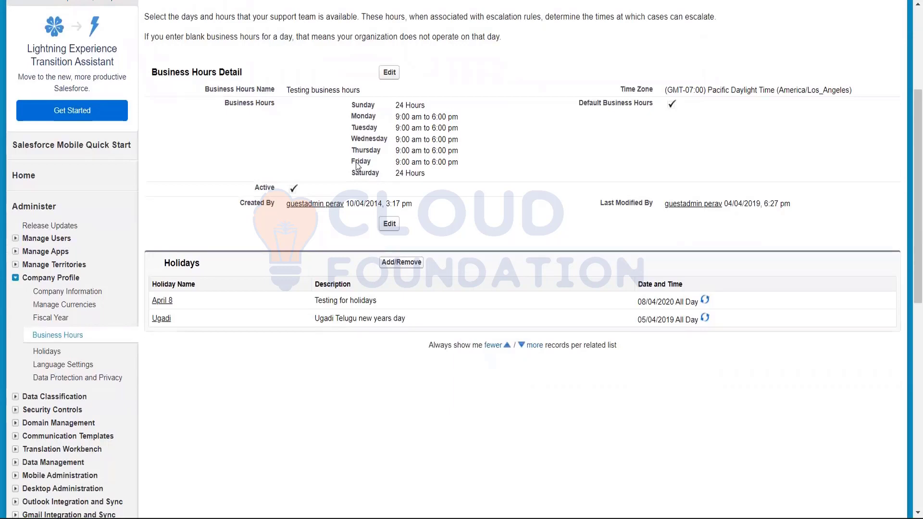
# Open the Testing business hours record for editing and look at the available Time Zone options without changing the selection
pyautogui.click(389, 77)
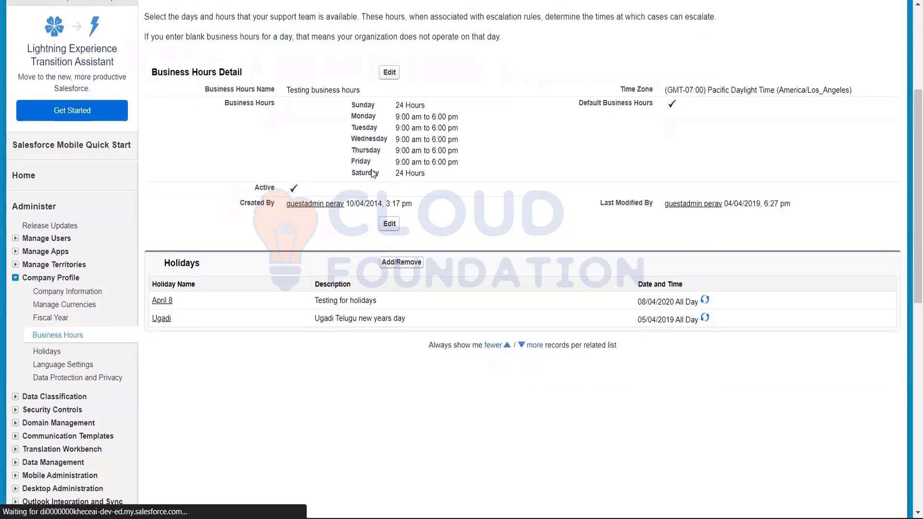
pyautogui.scroll(-4, 372, 169)
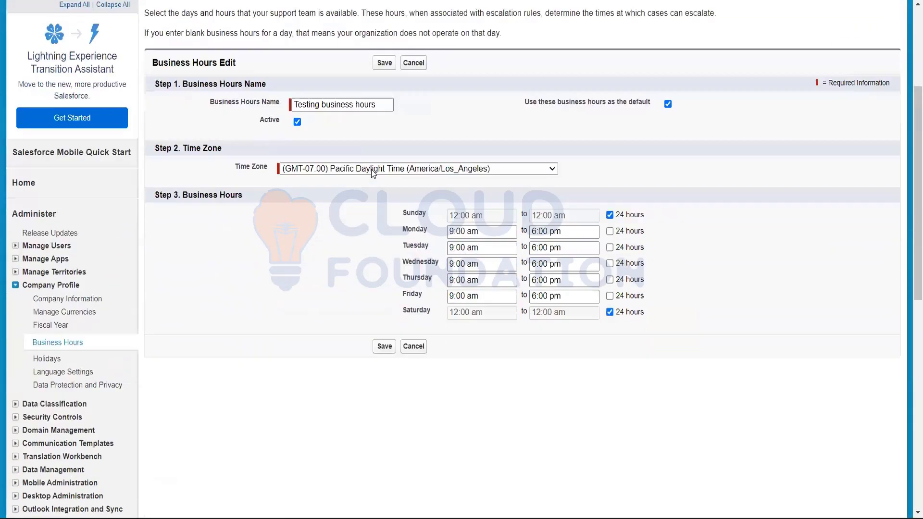
pyautogui.click(553, 162)
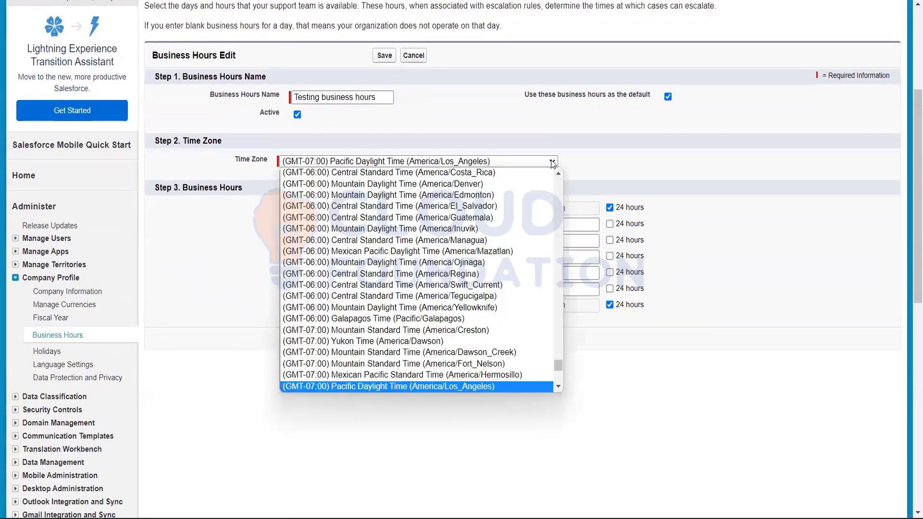
pyautogui.click(654, 159)
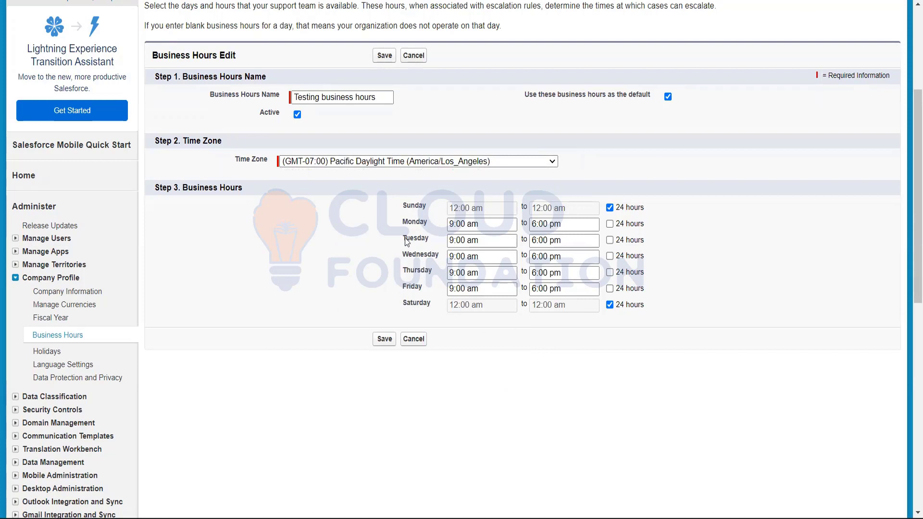
# Try Sunday's 24 hours option off and back on, and inspect the Monday and Friday hour fields
pyautogui.click(610, 209)
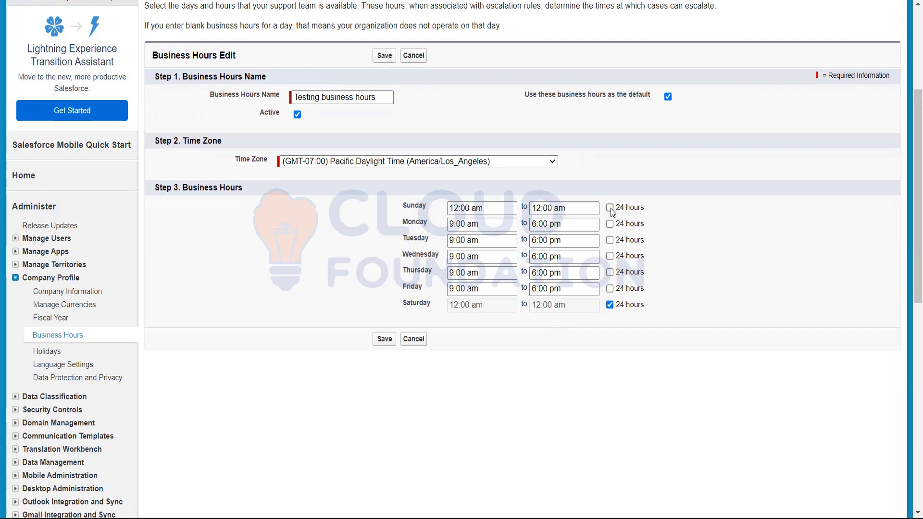
pyautogui.click(610, 208)
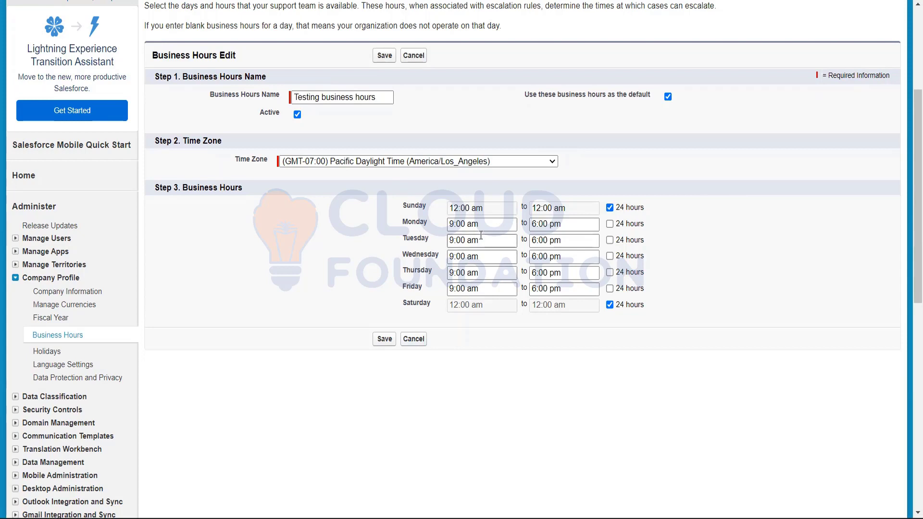
pyautogui.moveTo(487, 225); pyautogui.dragTo(393, 223)
pyautogui.click(394, 224)
pyautogui.moveTo(425, 287); pyautogui.dragTo(379, 284)
pyautogui.click(546, 289)
pyautogui.click(496, 286)
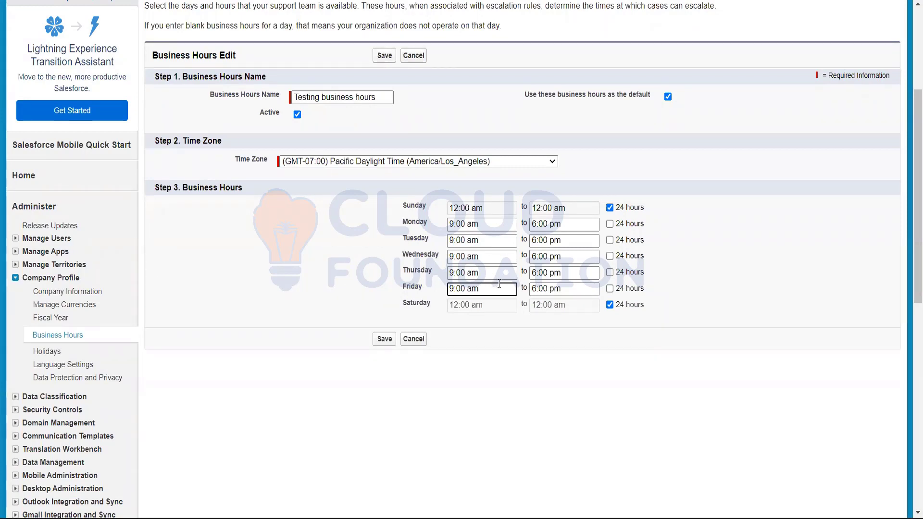
# Try changing the hour of Friday's start time to 8, and discard the business hours edit
pyautogui.click(459, 288)
pyautogui.press('BackSpace')
pyautogui.press('BackSpace')
pyautogui.write('8')
pyautogui.click(413, 339)
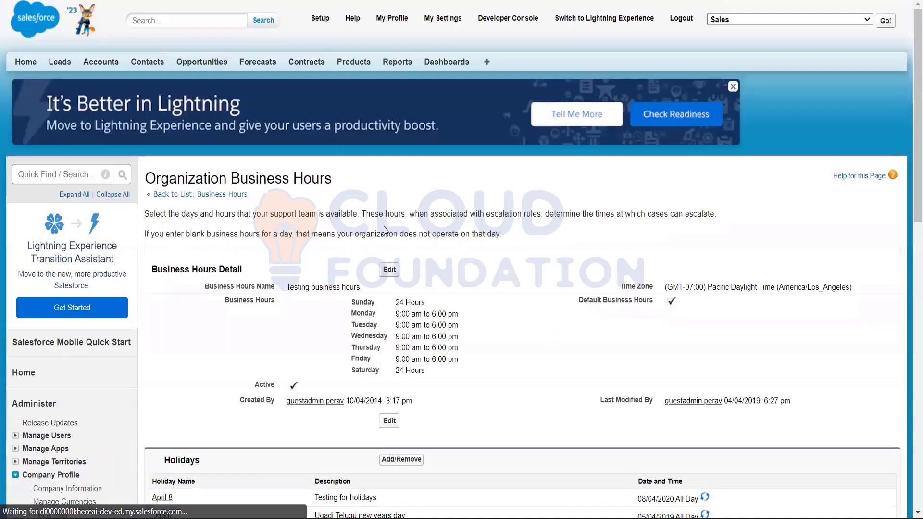
# Review the Testing business hours record, highlighting the Monday to Saturday hours and the Default Business Hours setting
pyautogui.scroll(-2, 380, 231)
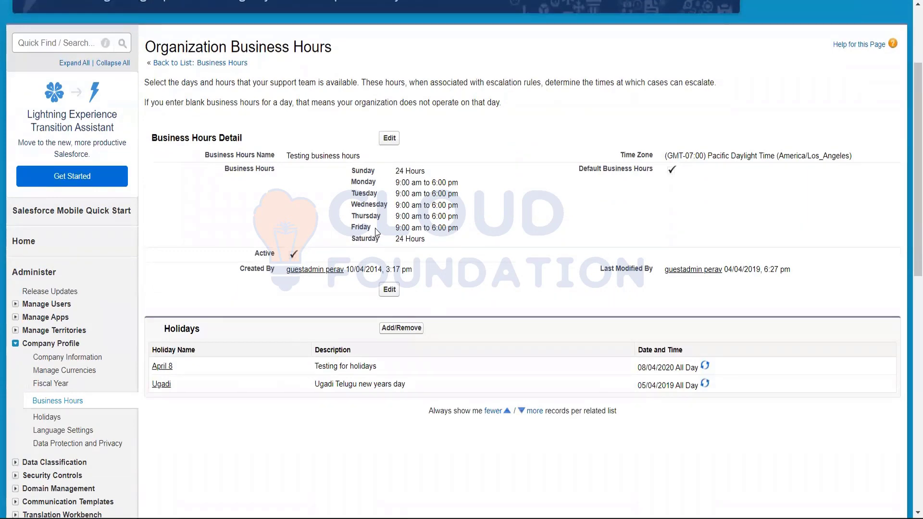
pyautogui.scroll(-2, 377, 233)
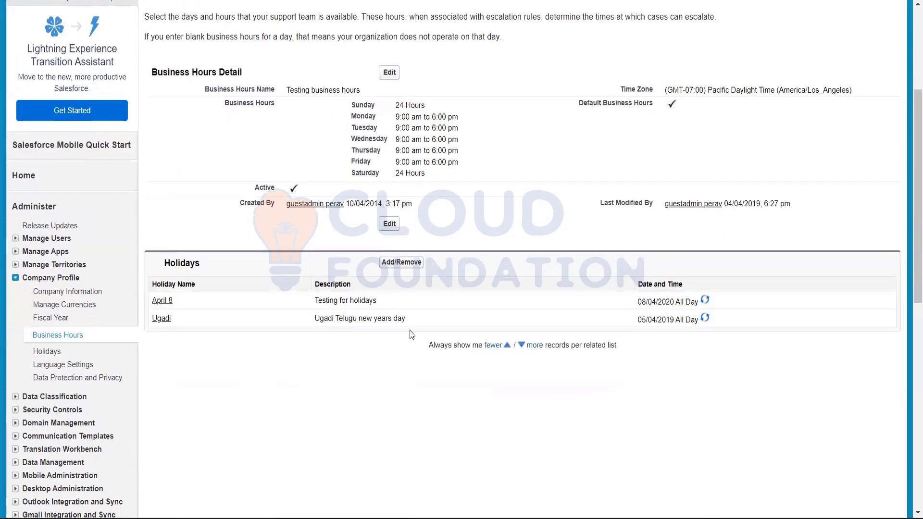
pyautogui.scroll(1, 419, 216)
pyautogui.scroll(3, 419, 216)
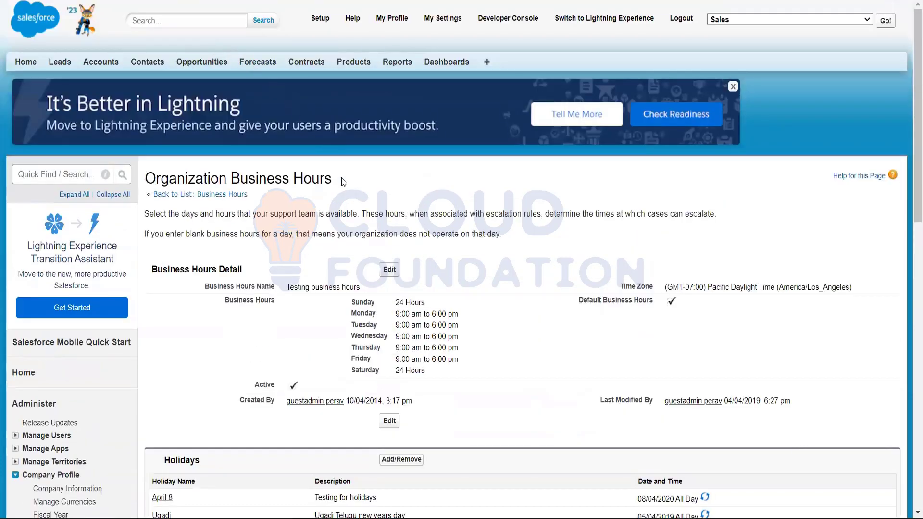
pyautogui.scroll(-3, 360, 209)
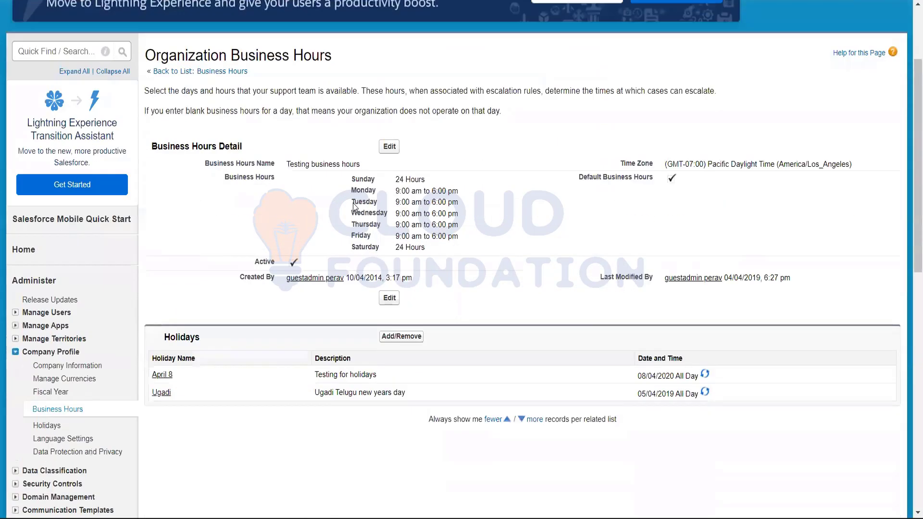
pyautogui.moveTo(353, 181); pyautogui.dragTo(471, 226)
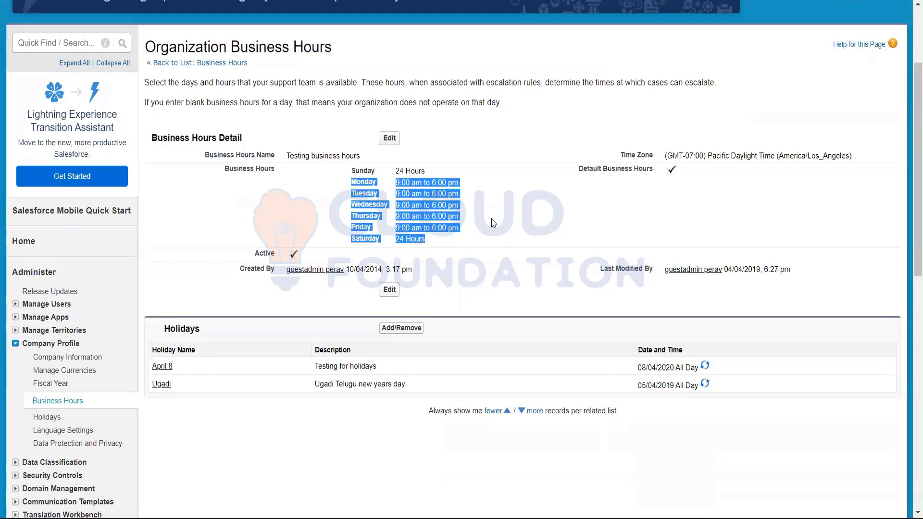
pyautogui.click(492, 219)
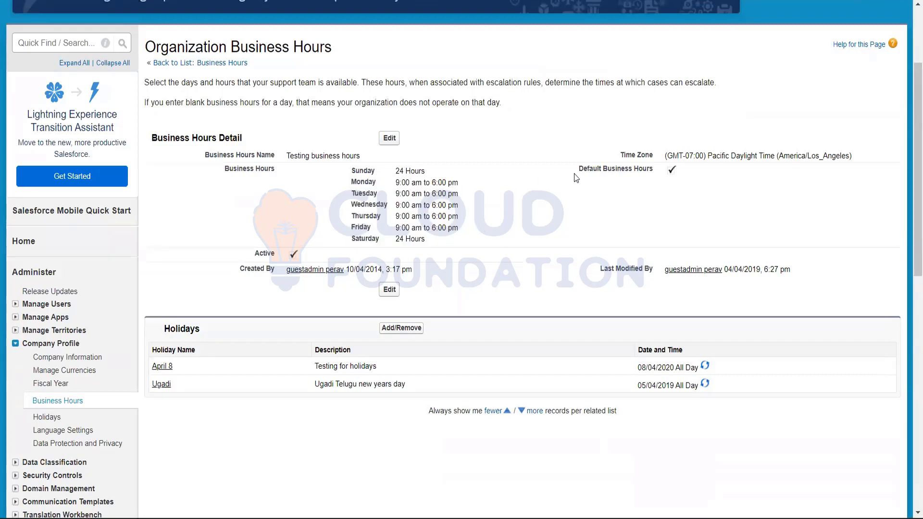
pyautogui.moveTo(578, 174); pyautogui.dragTo(666, 198)
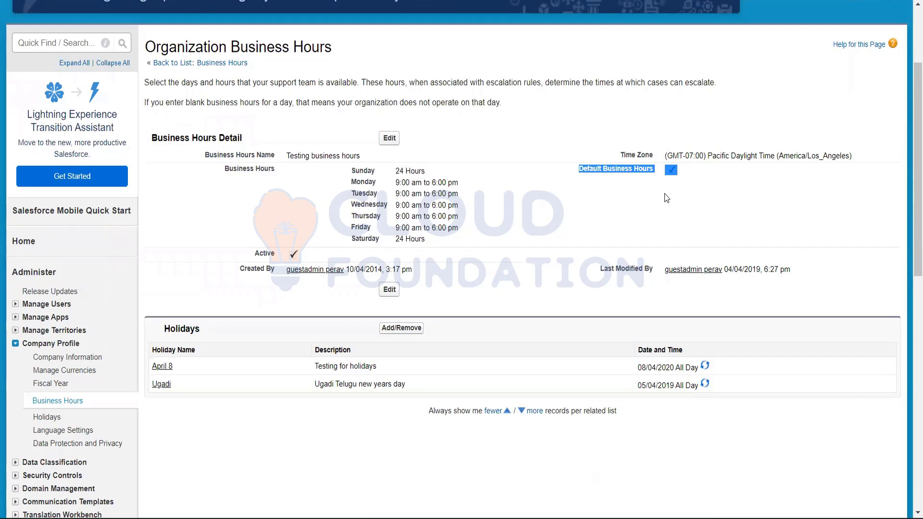
pyautogui.click(666, 198)
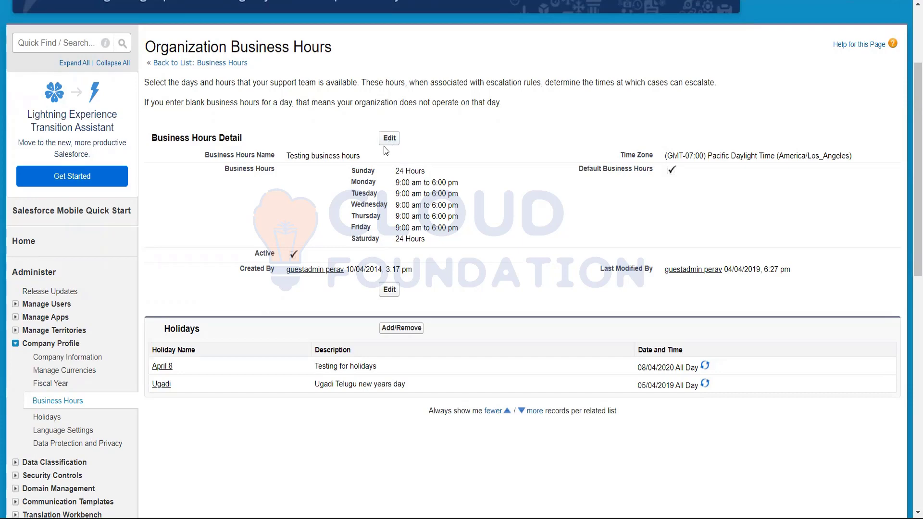
# Open the holiday assignment for Testing business hours from its Holidays list and view the available and selected holidays
pyautogui.scroll(-3, 383, 149)
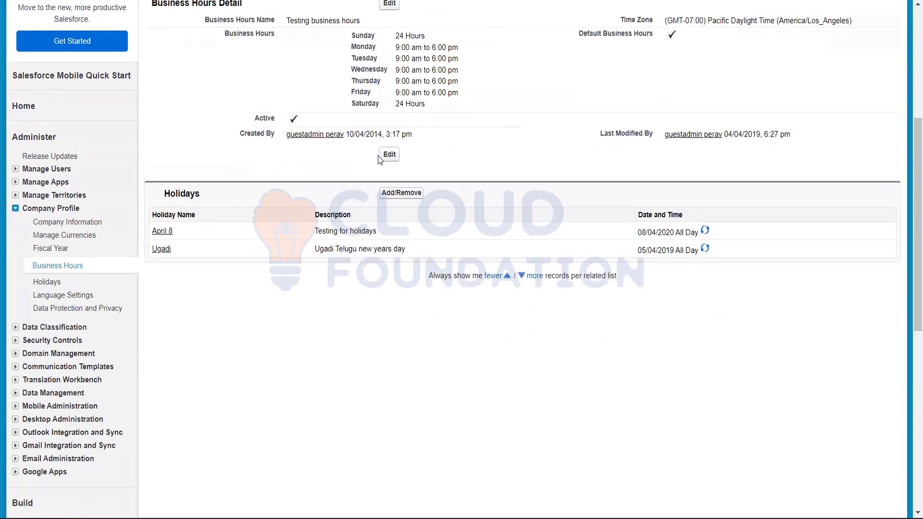
pyautogui.scroll(-3, 380, 160)
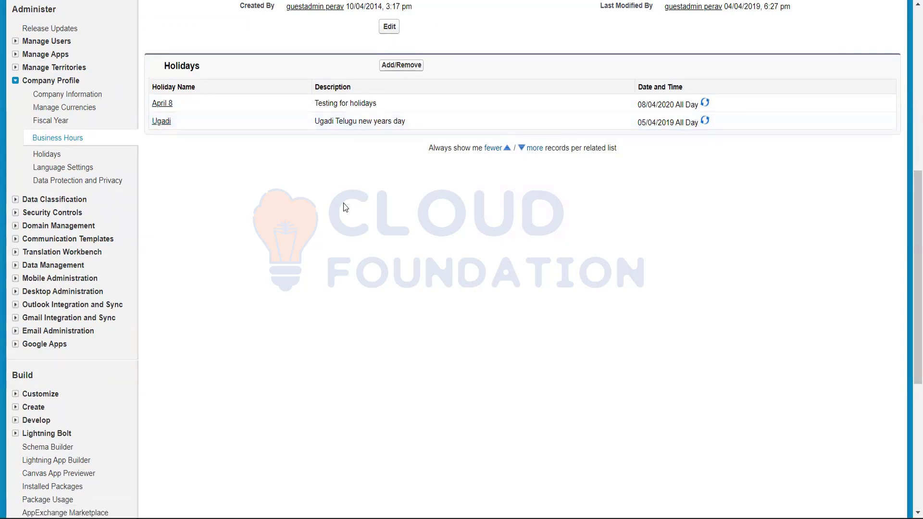
pyautogui.click(409, 66)
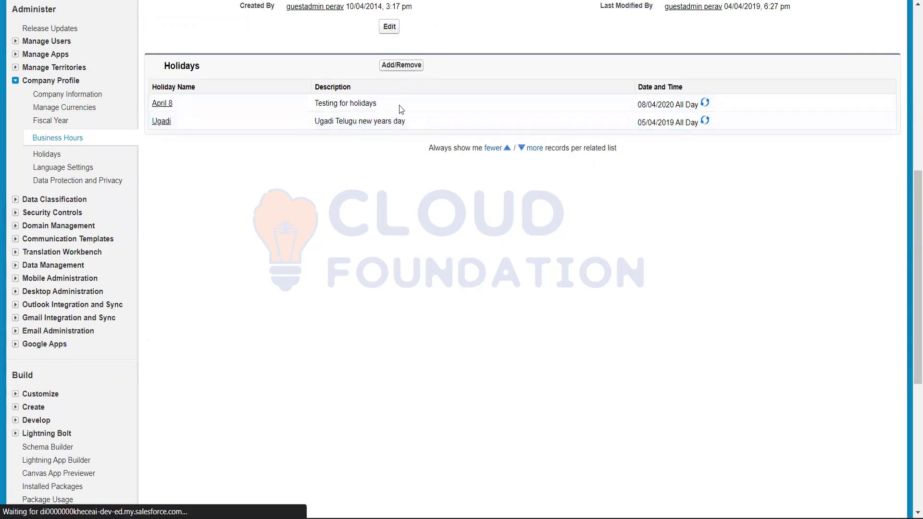
pyautogui.scroll(-3, 396, 147)
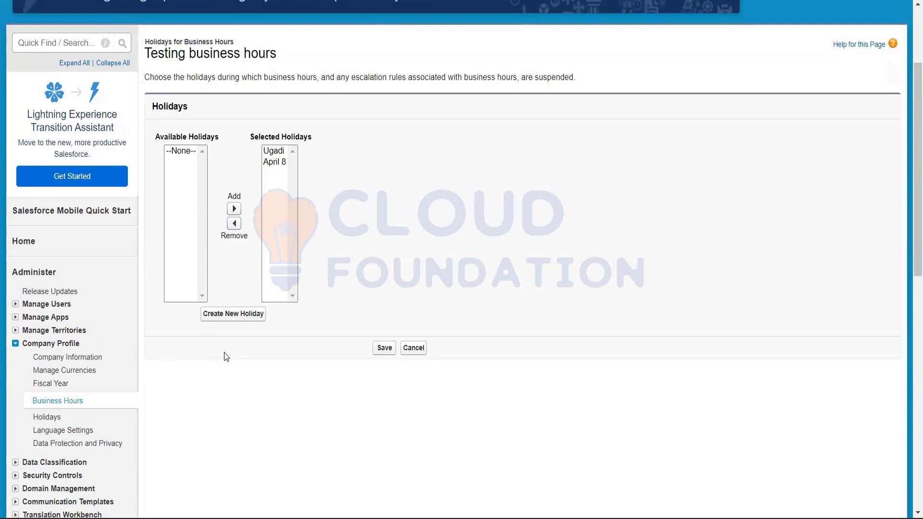
pyautogui.scroll(-3, 224, 349)
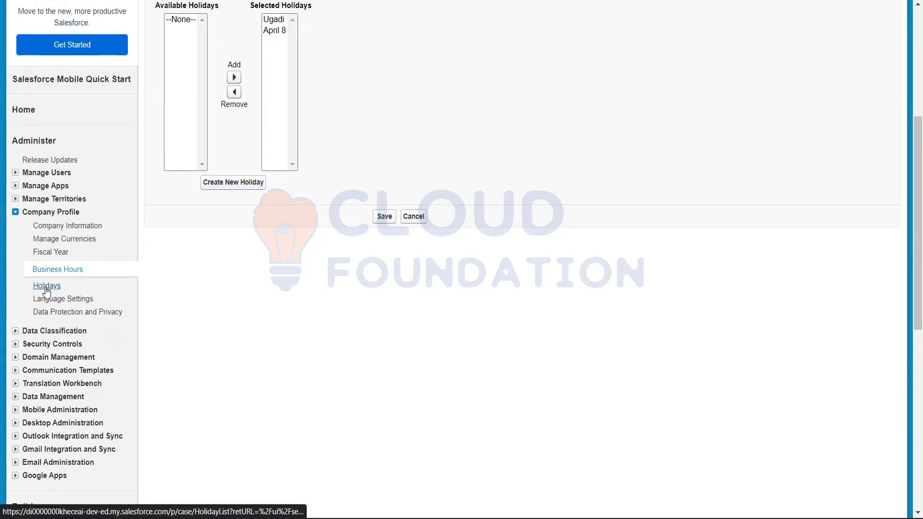
# Create and save a new all-day holiday named Deepavali, dated 24/10/2022
pyautogui.click(224, 187)
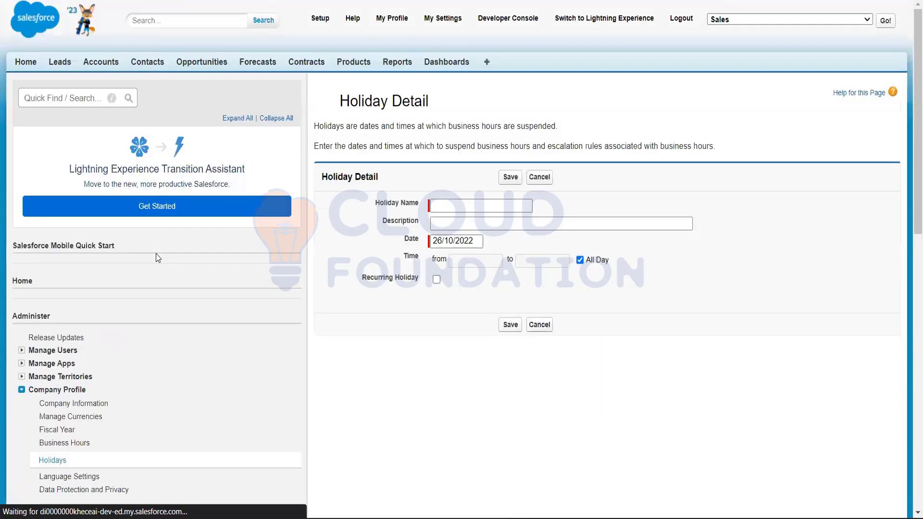
pyautogui.click(451, 207)
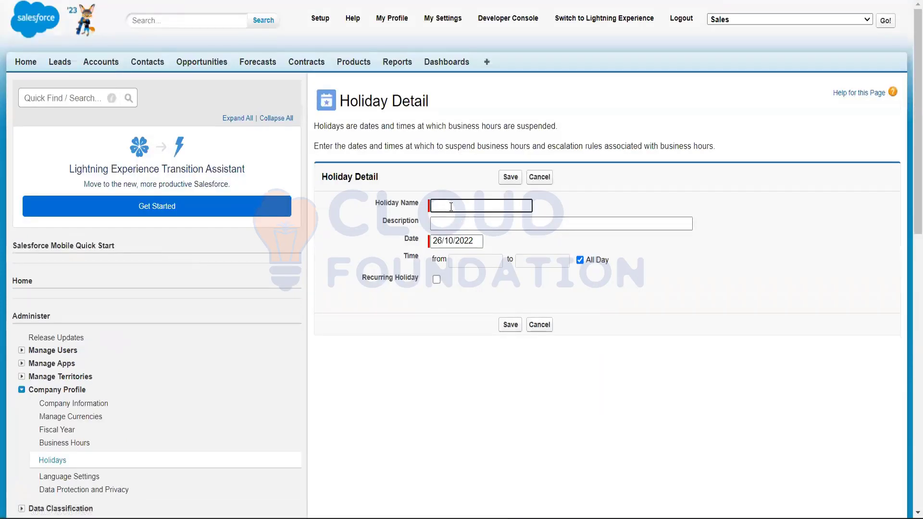
pyautogui.write('d')
pyautogui.press('BackSpace')
pyautogui.write('Deepavali')
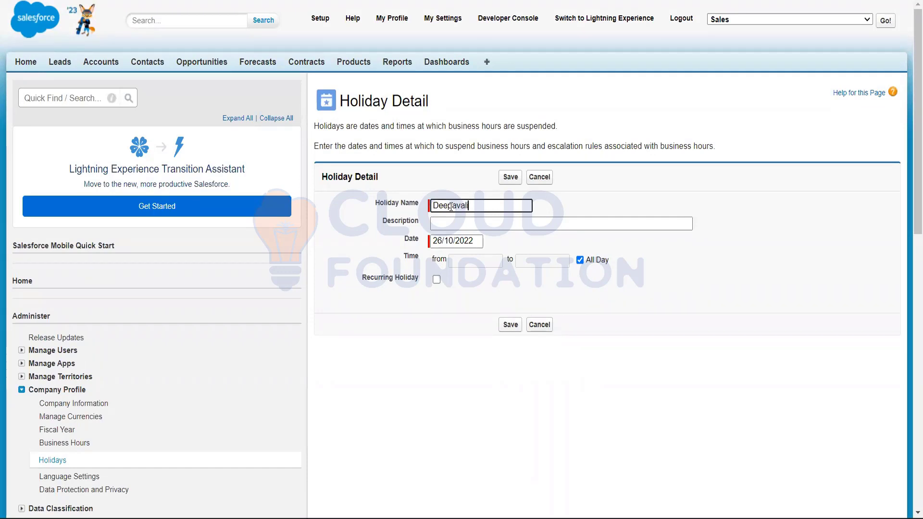
pyautogui.click(501, 224)
pyautogui.click(461, 240)
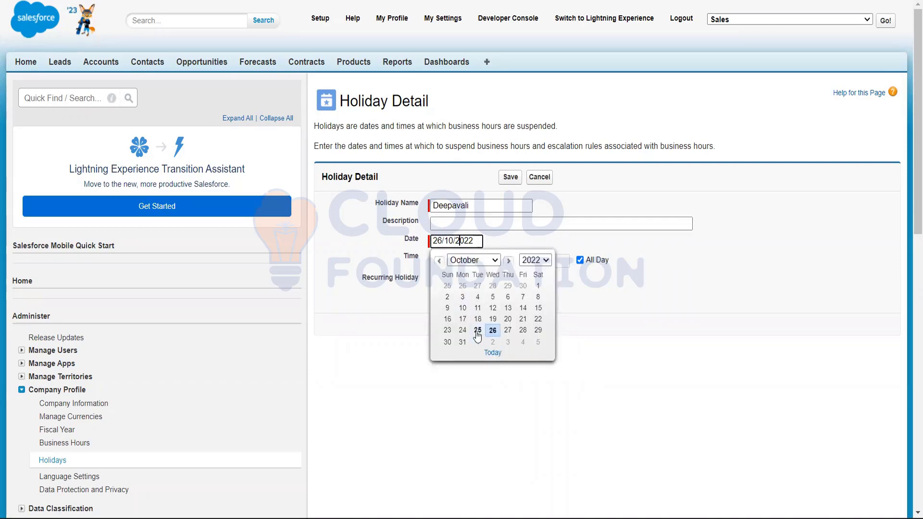
pyautogui.click(463, 330)
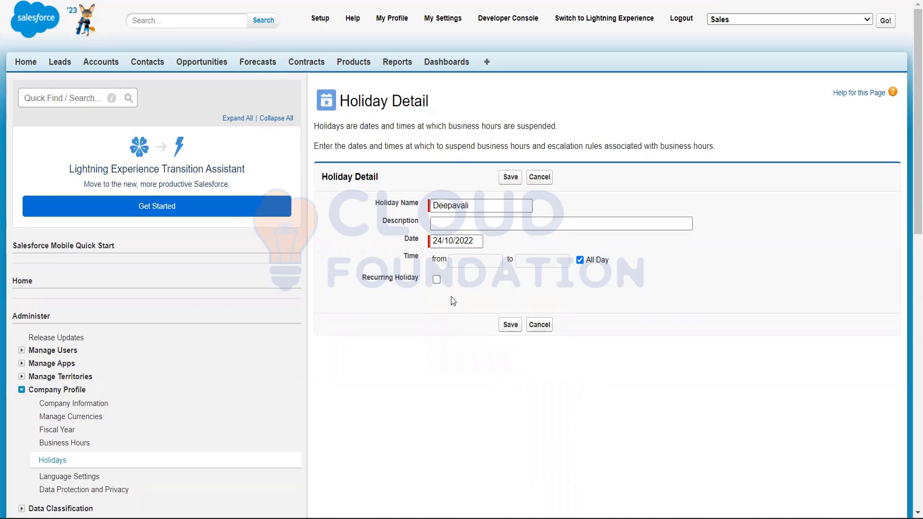
pyautogui.click(511, 325)
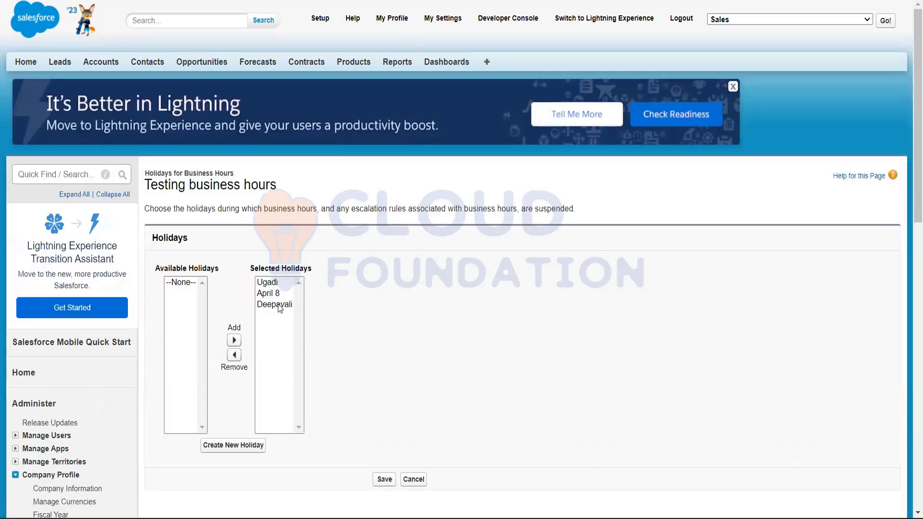
# Save the selected holidays, including Deepavali, for Testing business hours and check the record's Holidays list
pyautogui.click(280, 306)
pyautogui.click(404, 331)
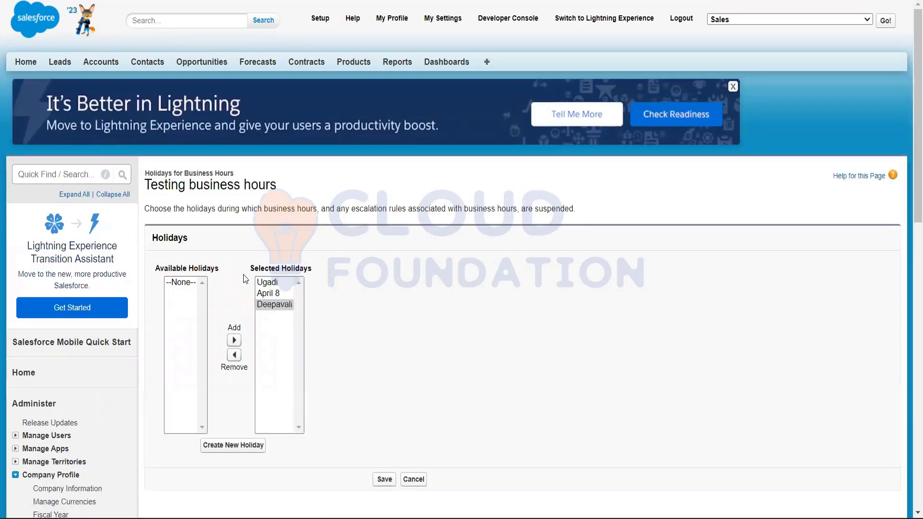
pyautogui.scroll(-3, 348, 349)
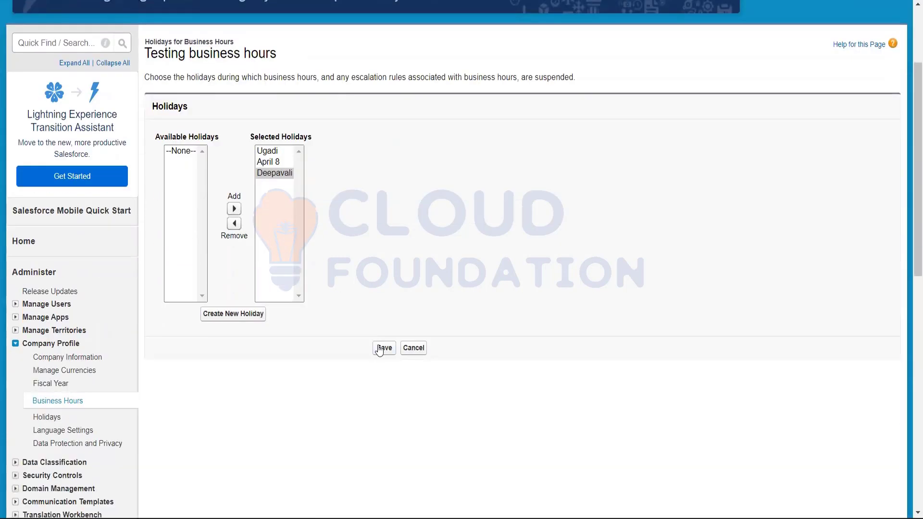
pyautogui.click(379, 349)
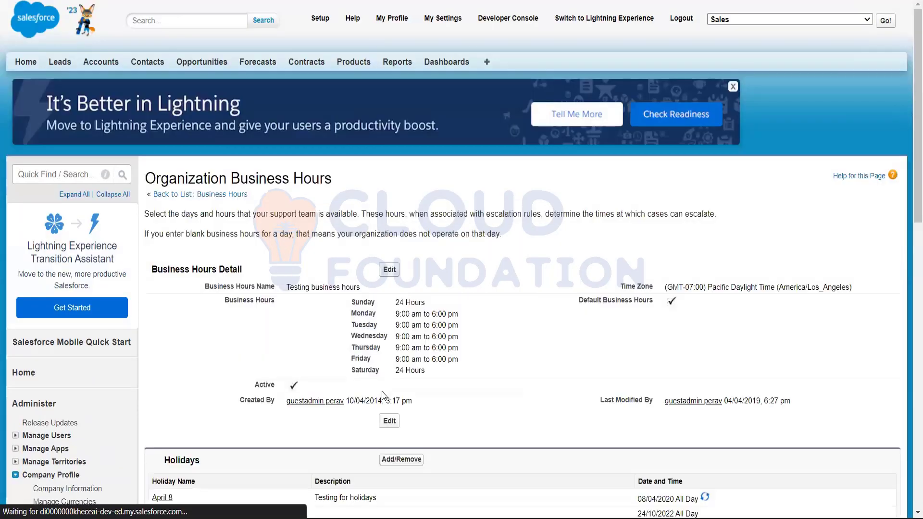
pyautogui.scroll(-4, 382, 392)
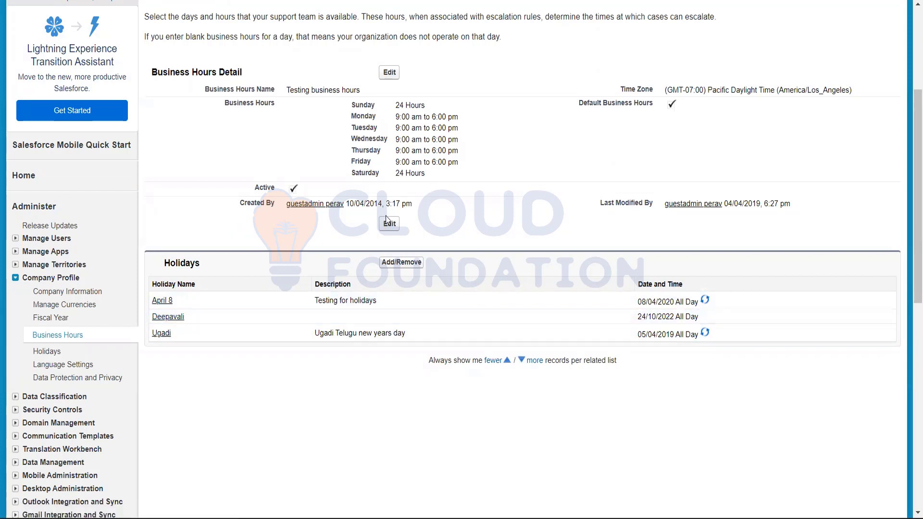
# Reopen the Testing business hours record to view its holidays, and open the Holidays page to review Elapsed Holidays
pyautogui.click(75, 333)
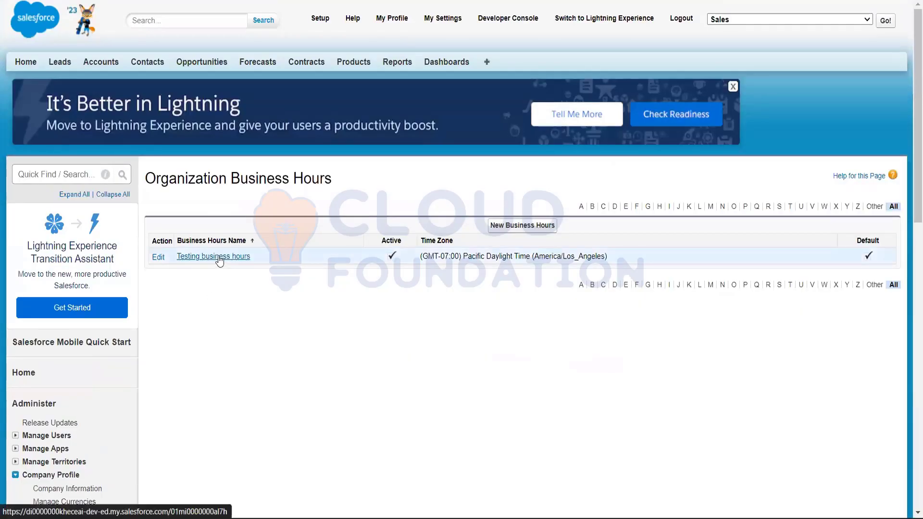
pyautogui.scroll(-4, 361, 325)
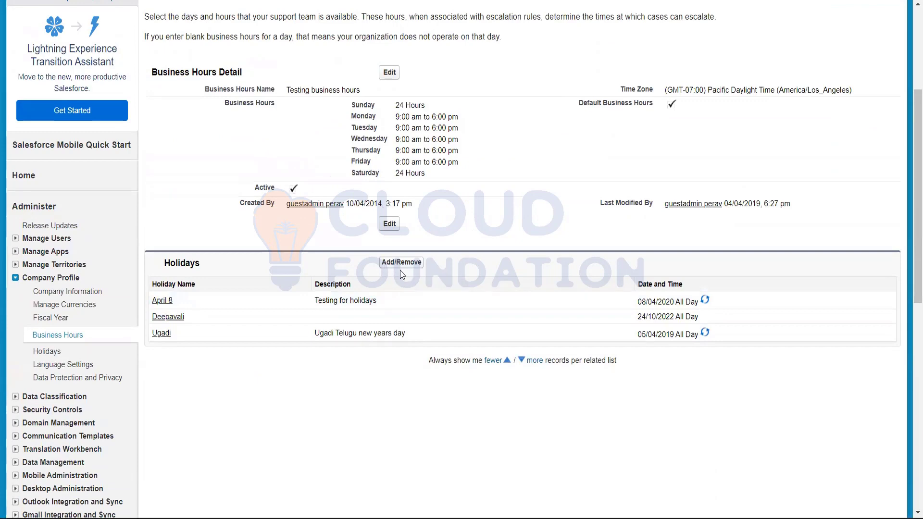
pyautogui.click(57, 355)
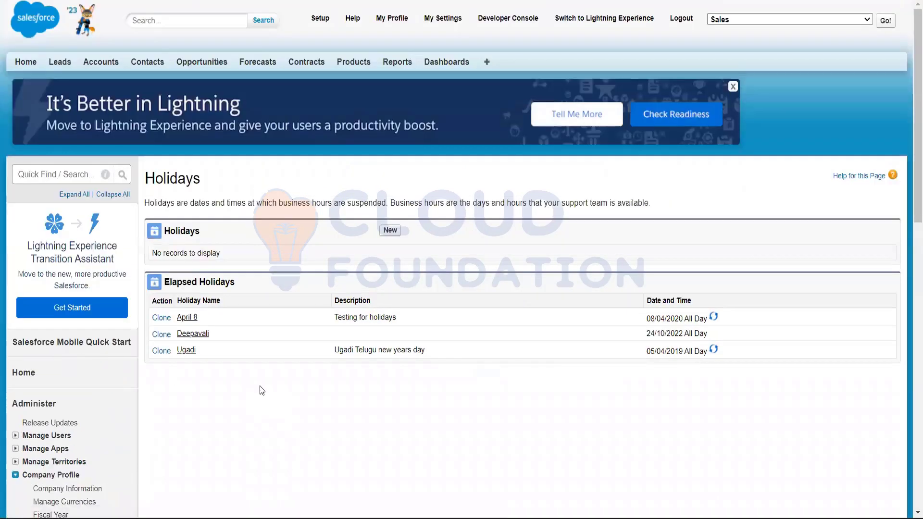
pyautogui.scroll(-2, 260, 386)
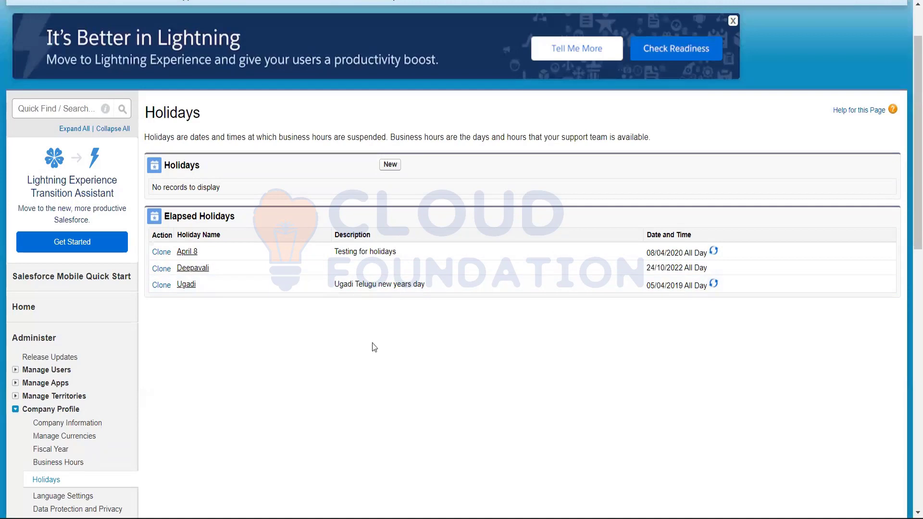
pyautogui.scroll(-4, 343, 373)
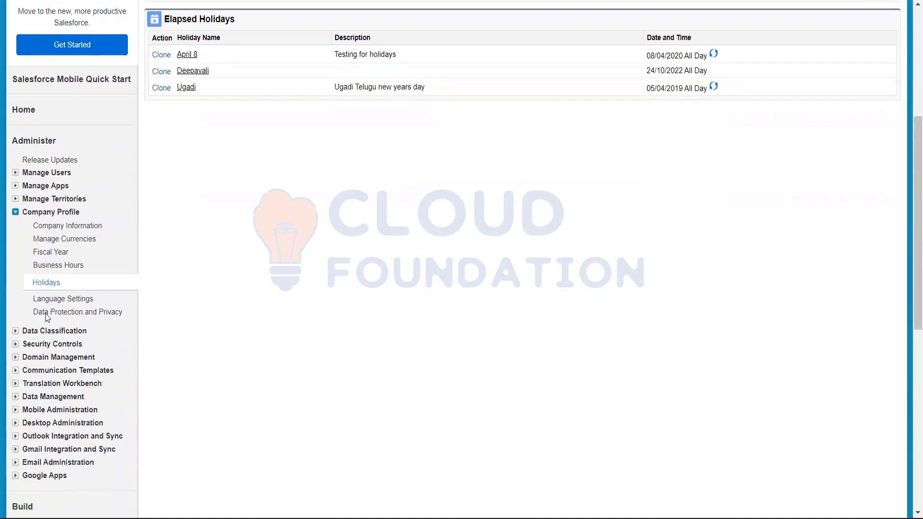
# Return to the Organization Business Hours list, and open the Language Settings page under Company Profile
pyautogui.click(65, 266)
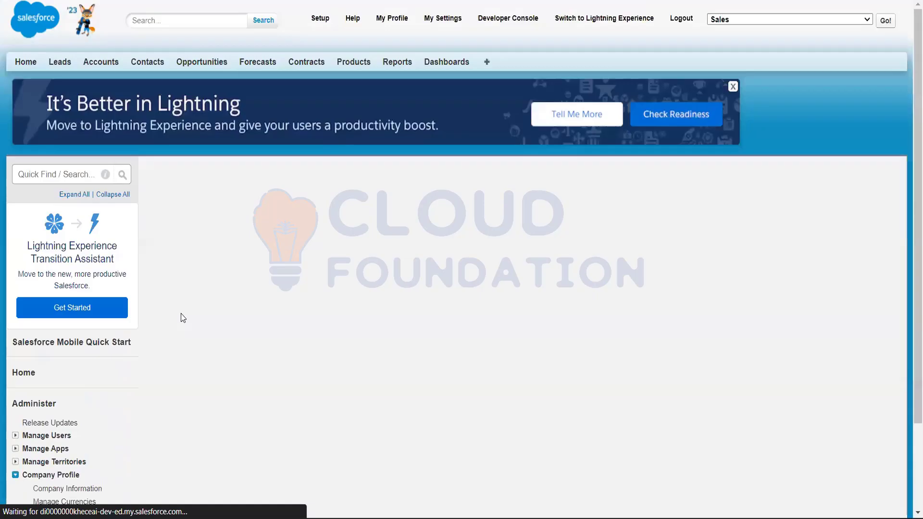
pyautogui.scroll(-3, 181, 313)
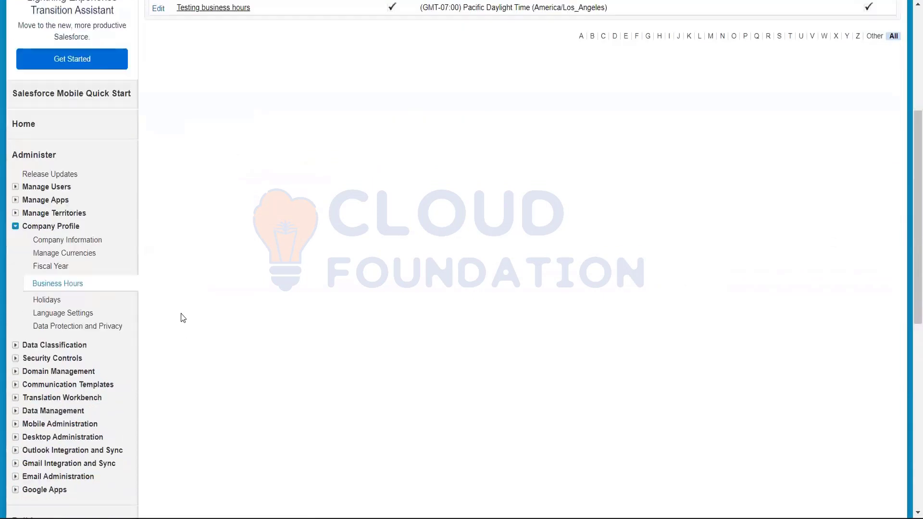
pyautogui.click(62, 298)
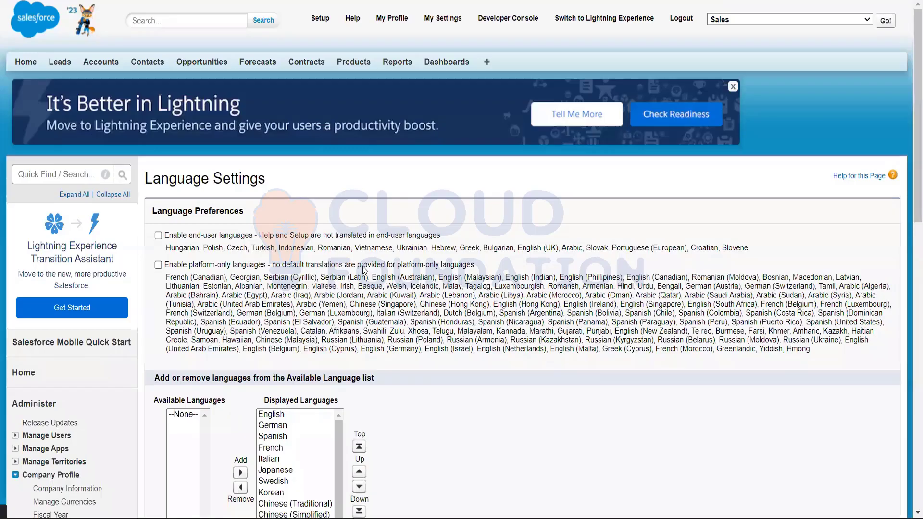
# Review the Language Settings page and enable end-user languages in the Language Preferences
pyautogui.scroll(-4, 363, 266)
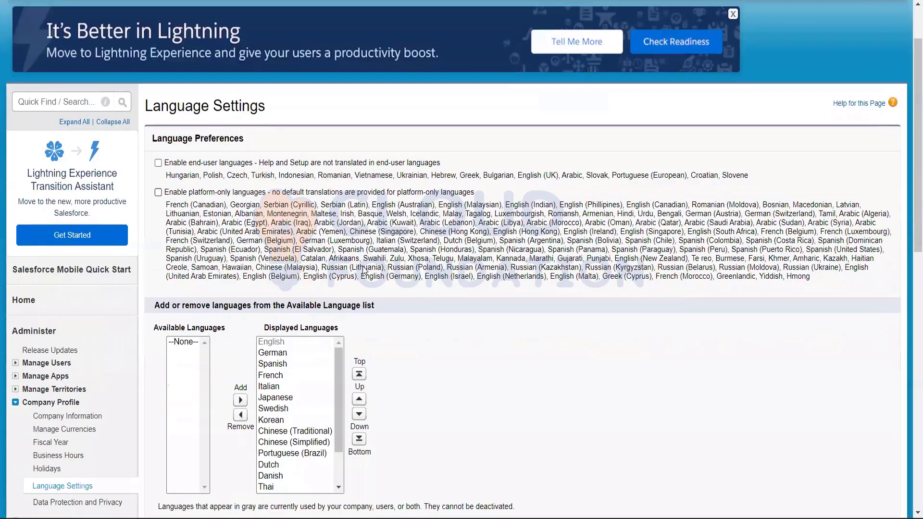
pyautogui.scroll(4, 363, 266)
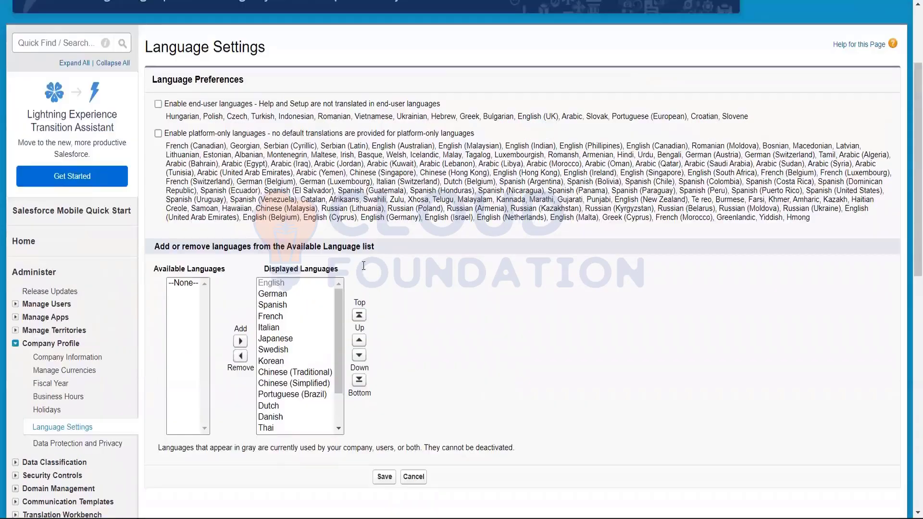
pyautogui.scroll(-3, 364, 270)
pyautogui.scroll(-3, 364, 270)
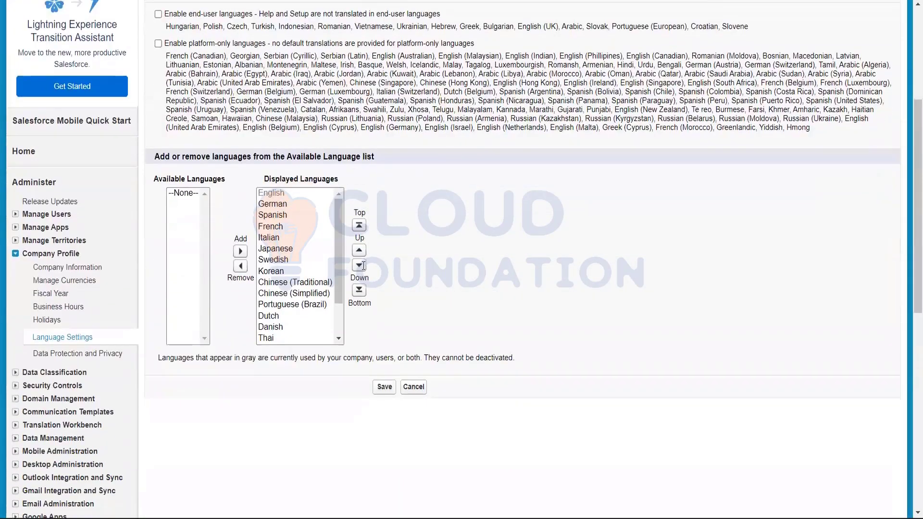
pyautogui.scroll(3, 364, 266)
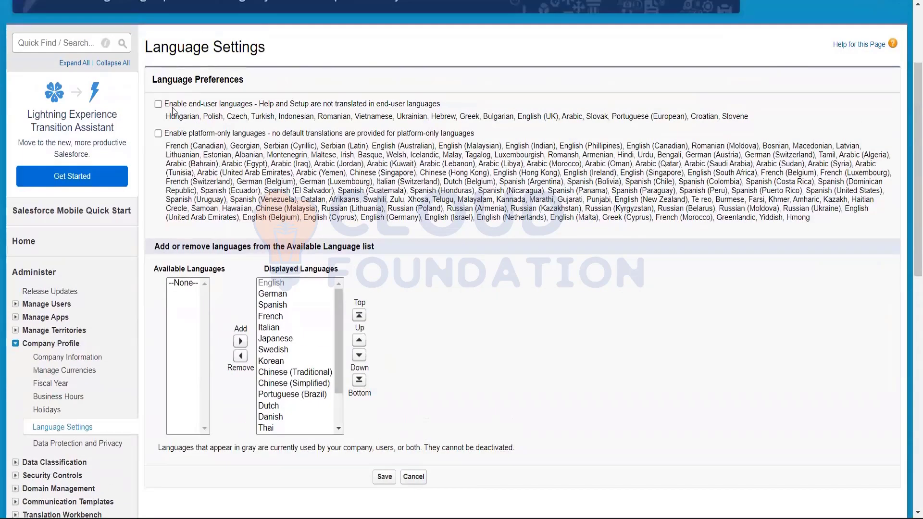
pyautogui.moveTo(164, 103); pyautogui.dragTo(758, 121)
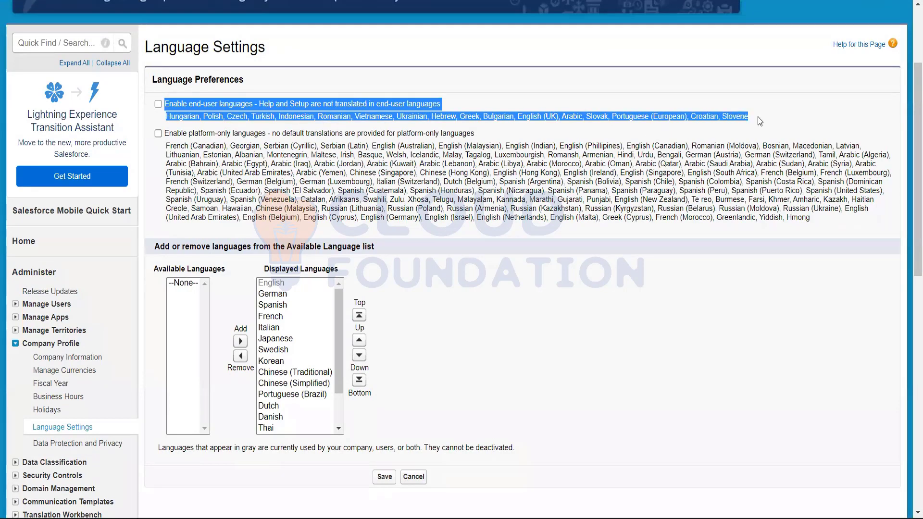
pyautogui.click(179, 103)
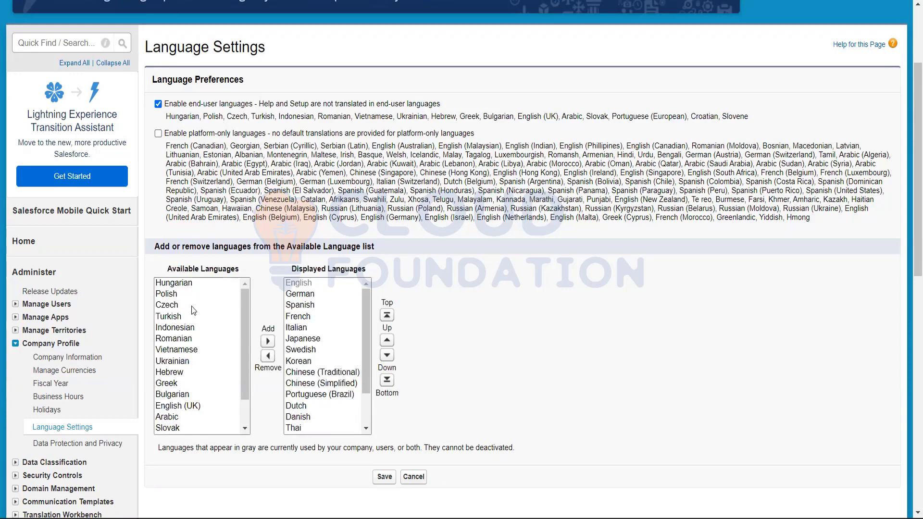
# Examine the end-user languages option and its note on whether Help and Setup are translated
pyautogui.scroll(-1, 193, 318)
pyautogui.scroll(1, 192, 309)
pyautogui.moveTo(189, 105); pyautogui.dragTo(255, 105)
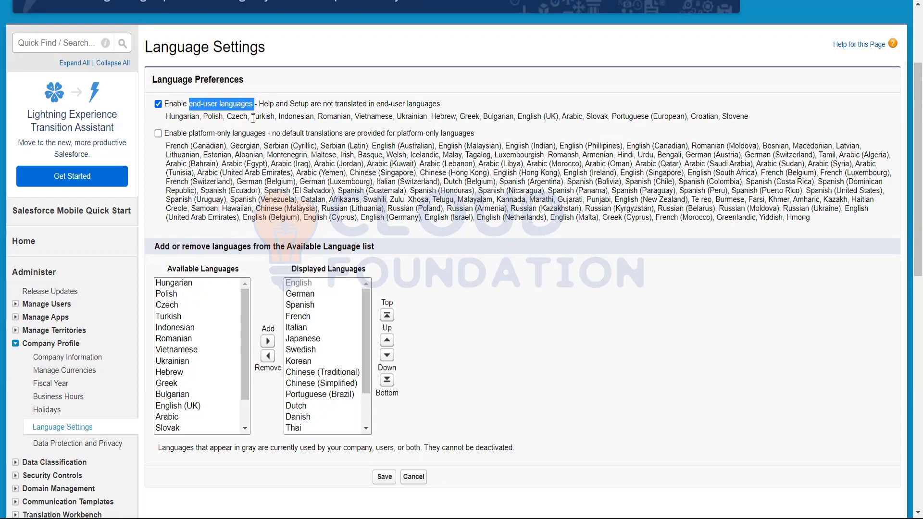
pyautogui.click(233, 122)
pyautogui.moveTo(189, 105); pyautogui.dragTo(253, 104)
pyautogui.moveTo(289, 105); pyautogui.dragTo(165, 105)
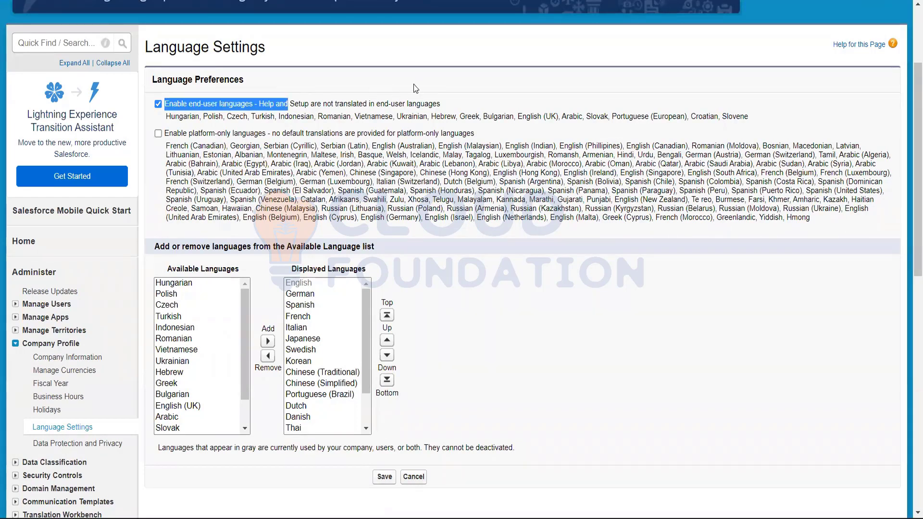
pyautogui.keyDown('shift'); pyautogui.click(455, 101); pyautogui.keyUp('shift')
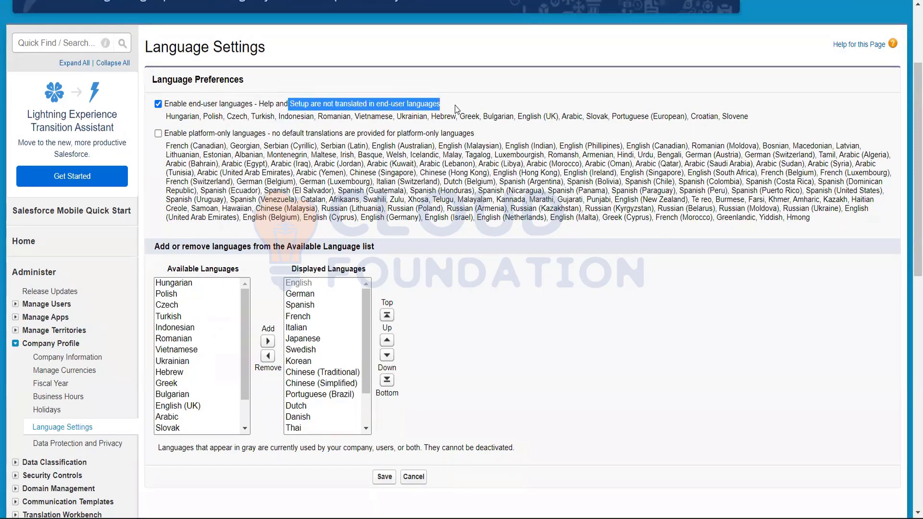
pyautogui.click(390, 131)
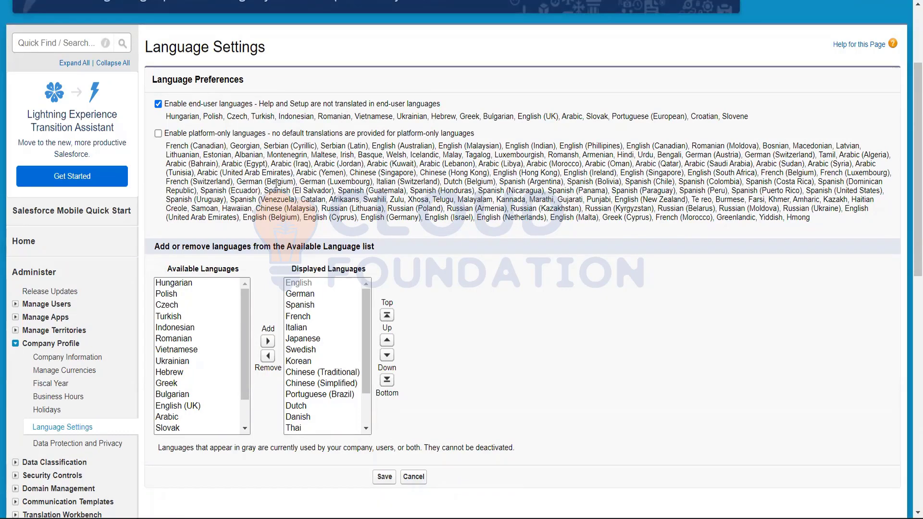
# Compare the Available Languages and Displayed Languages lists, selecting Turkish among the available and German among the displayed languages
pyautogui.click(185, 319)
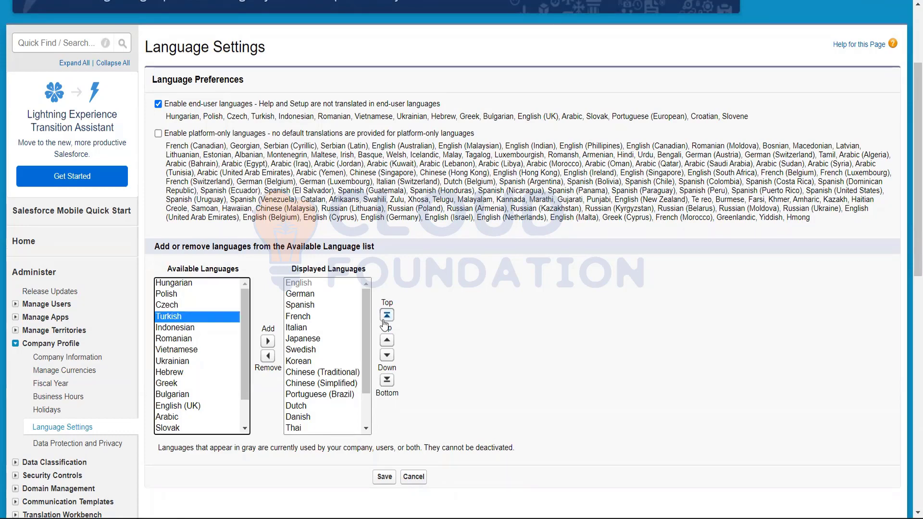
pyautogui.scroll(-2, 330, 348)
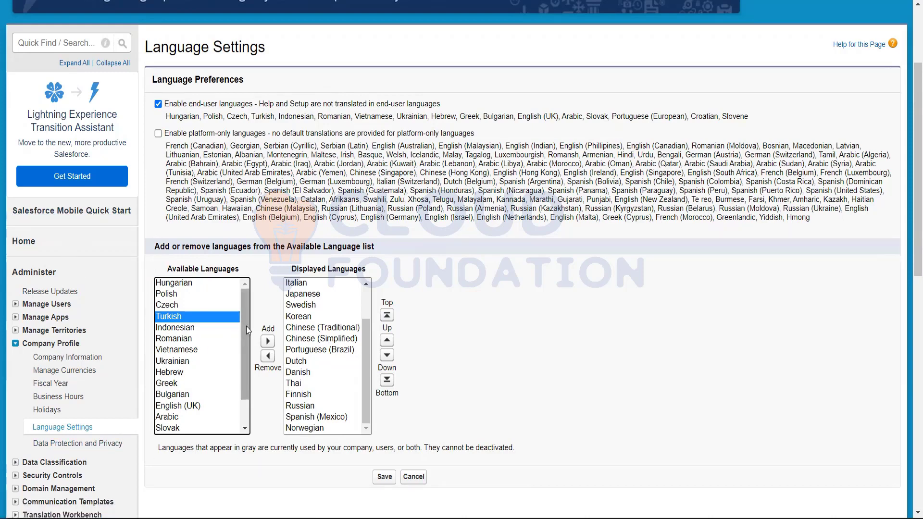
pyautogui.scroll(-1, 246, 326)
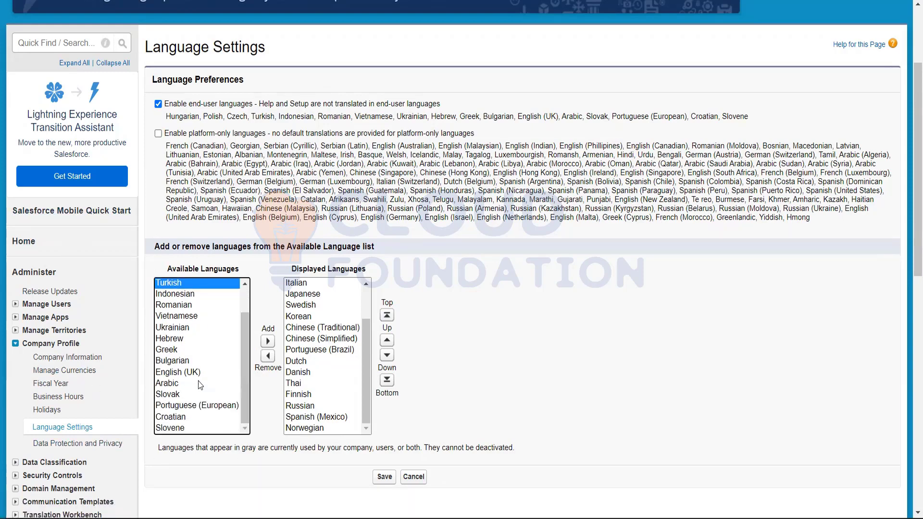
pyautogui.moveTo(368, 358); pyautogui.dragTo(364, 305)
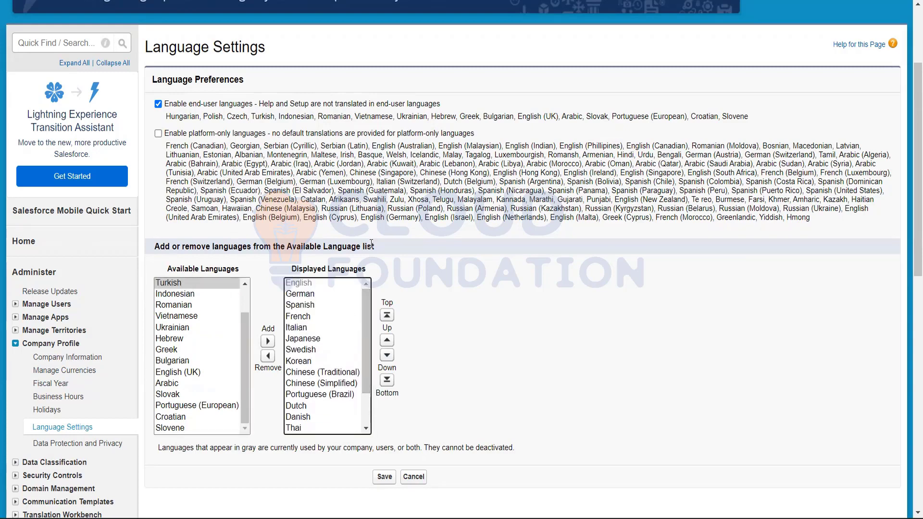
pyautogui.scroll(1, 371, 243)
pyautogui.scroll(1, 371, 243)
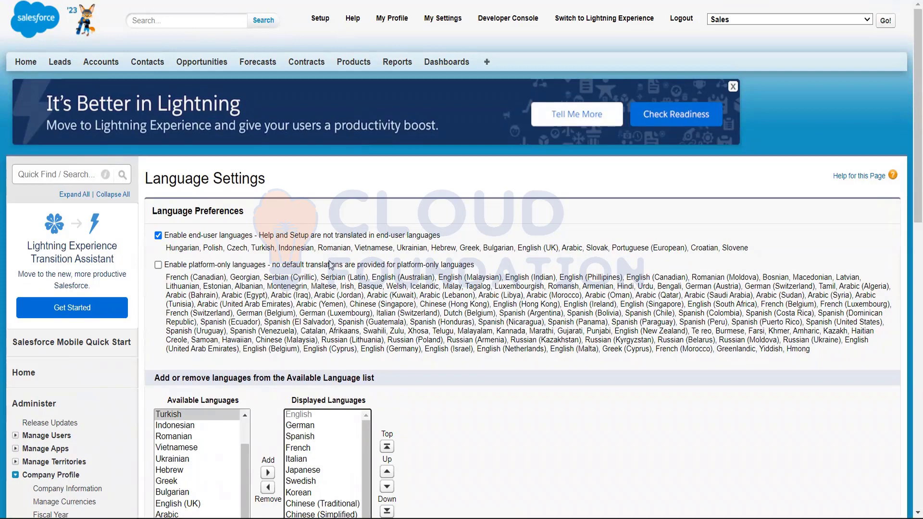
pyautogui.scroll(-2, 330, 265)
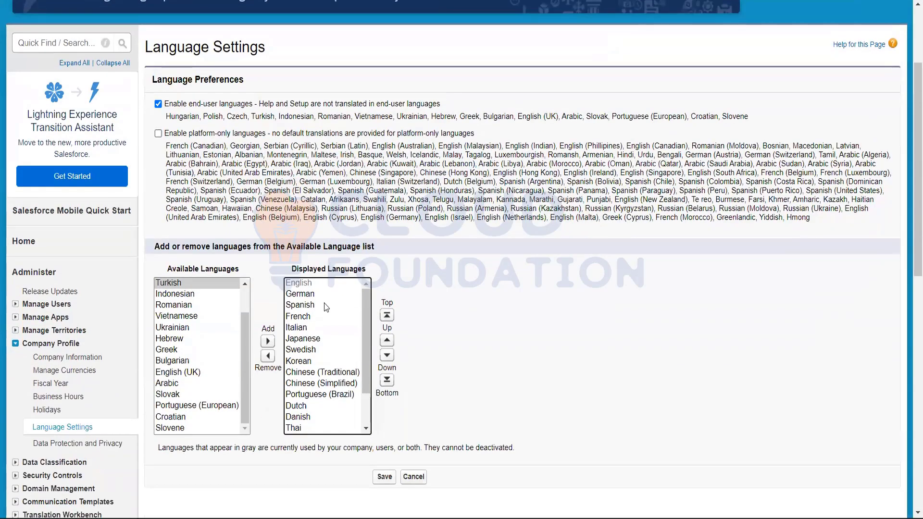
pyautogui.click(322, 293)
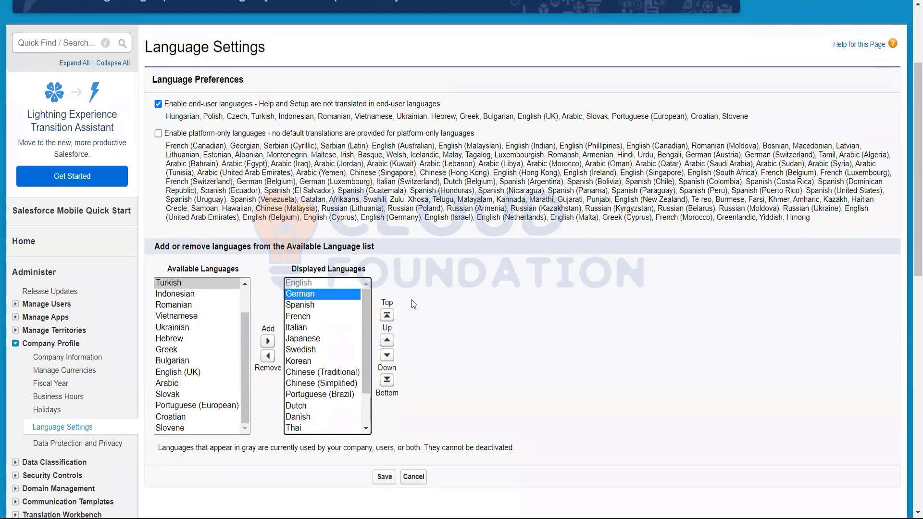
# Check the language preferences against the Displayed Languages list and select French there
pyautogui.scroll(2, 396, 226)
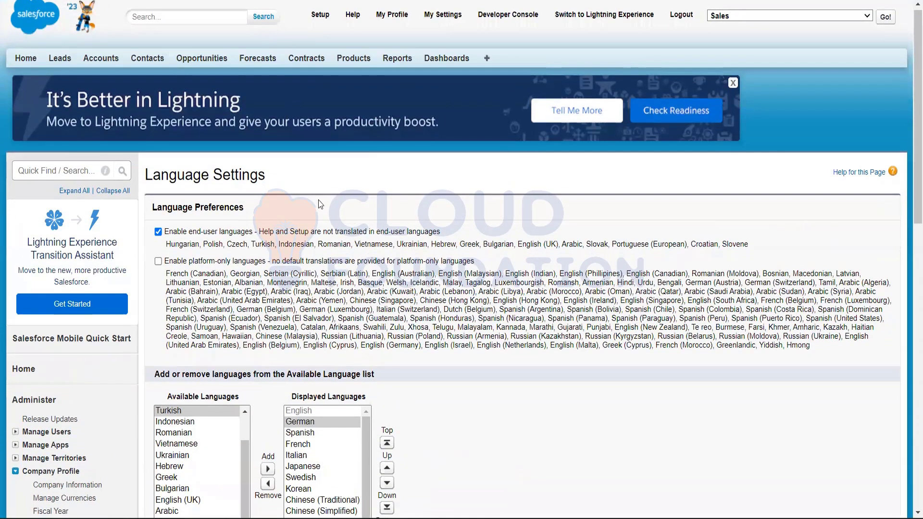
pyautogui.scroll(-3, 301, 243)
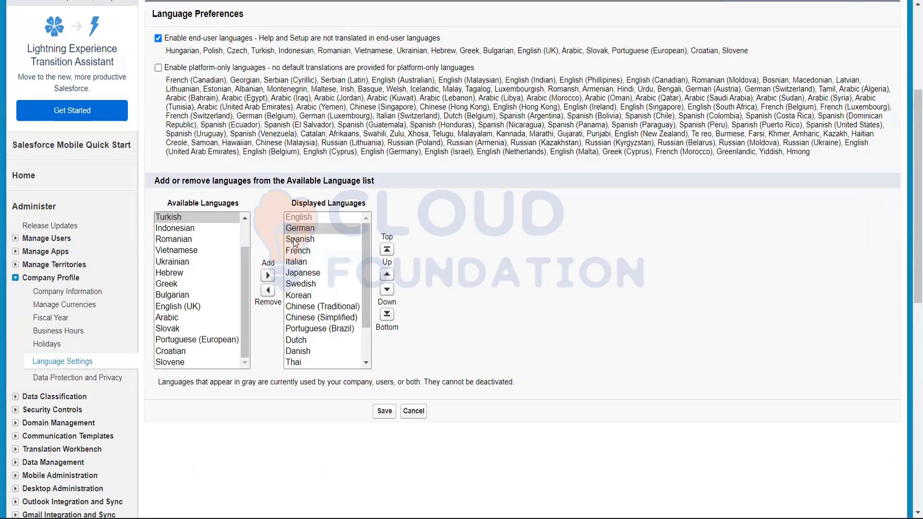
pyautogui.scroll(3, 274, 84)
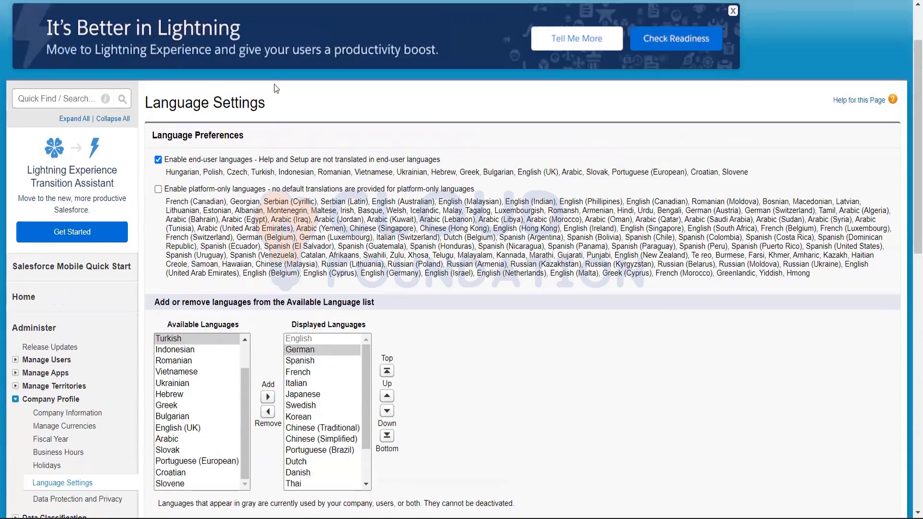
pyautogui.scroll(2, 274, 84)
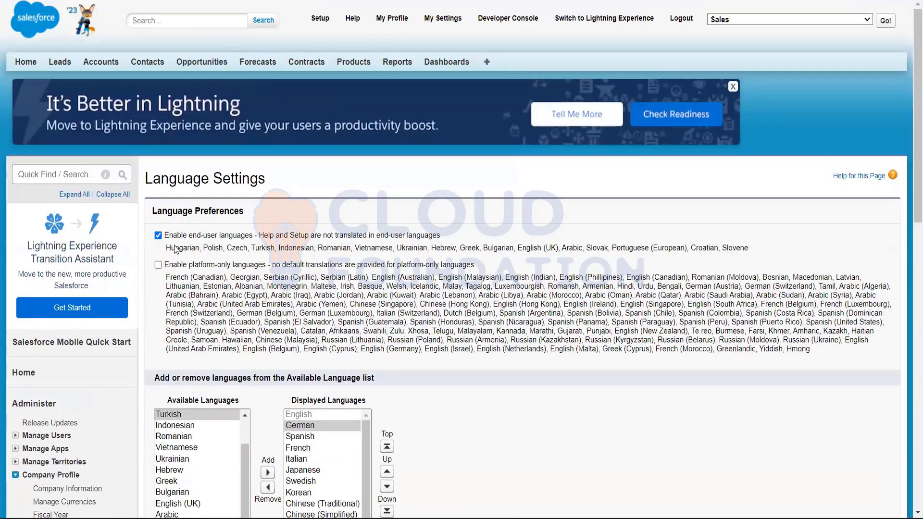
pyautogui.scroll(-5, 345, 202)
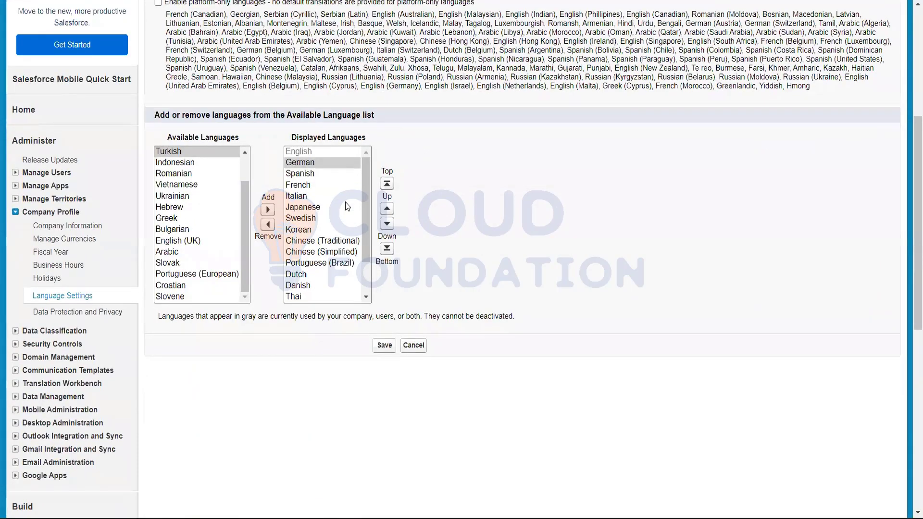
pyautogui.click(322, 185)
pyautogui.click(447, 191)
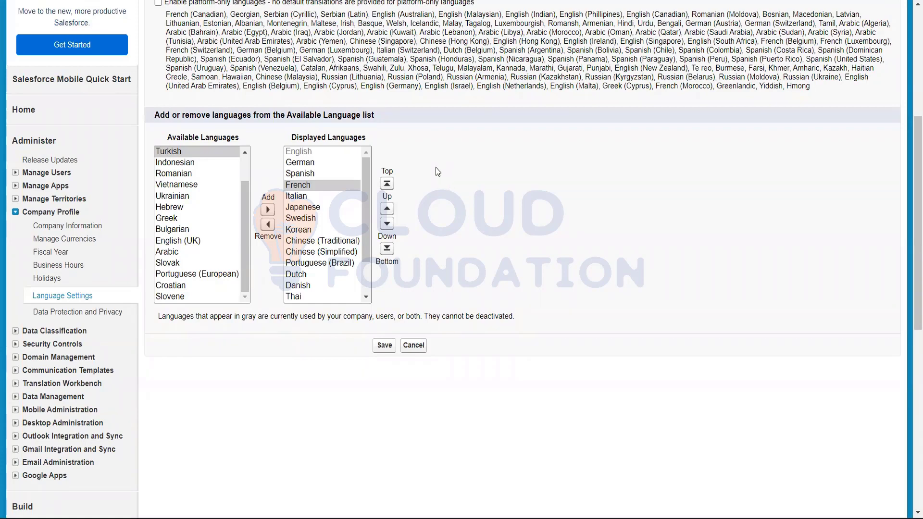
# Enable platform-only languages and look through the Displayed Languages and extended Available Languages lists to their ends
pyautogui.scroll(1, 435, 167)
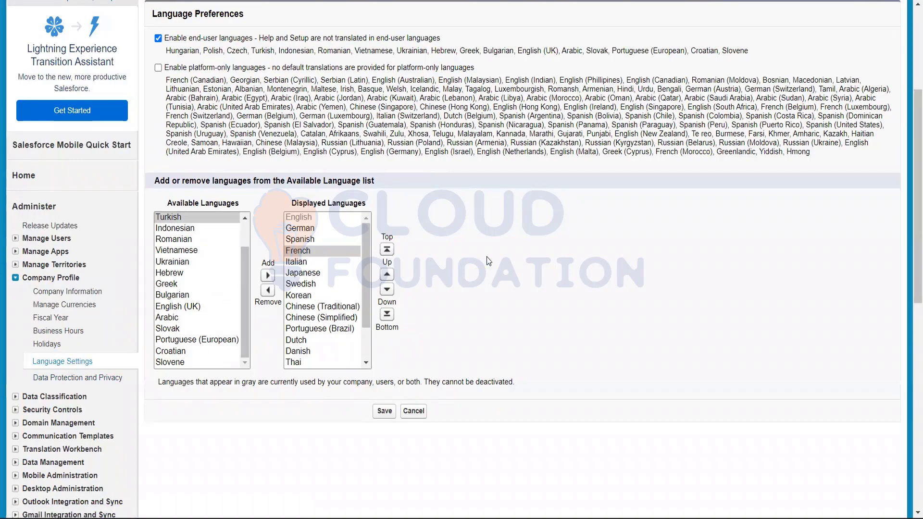
pyautogui.scroll(3, 428, 266)
pyautogui.scroll(-1, 428, 266)
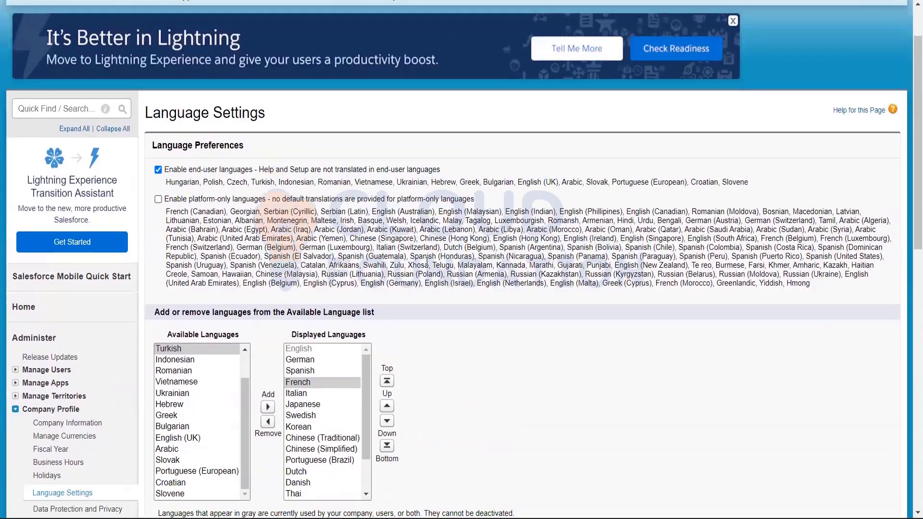
pyautogui.click(158, 199)
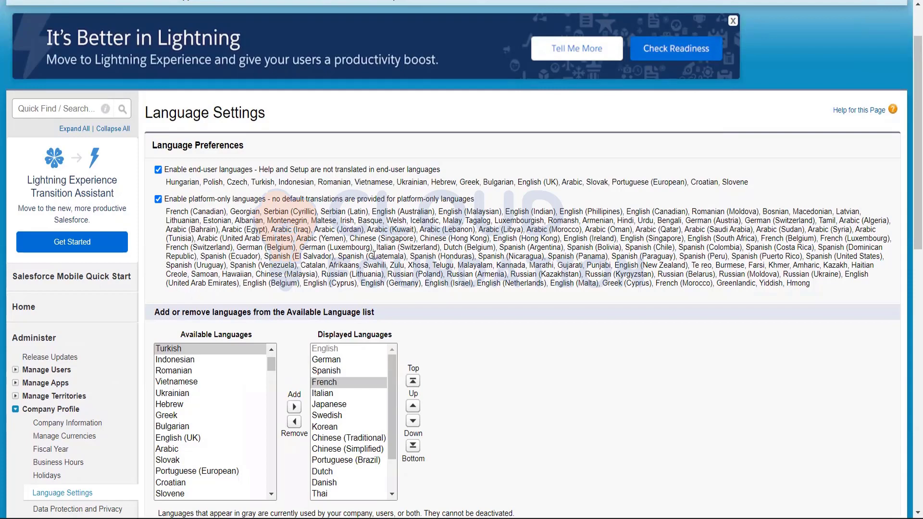
pyautogui.scroll(-2, 375, 399)
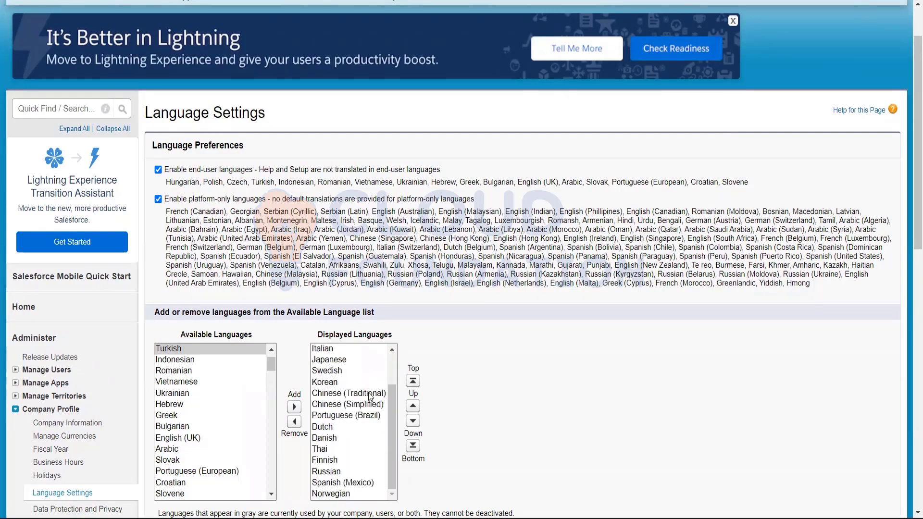
pyautogui.scroll(3, 365, 398)
pyautogui.moveTo(272, 359); pyautogui.dragTo(271, 465)
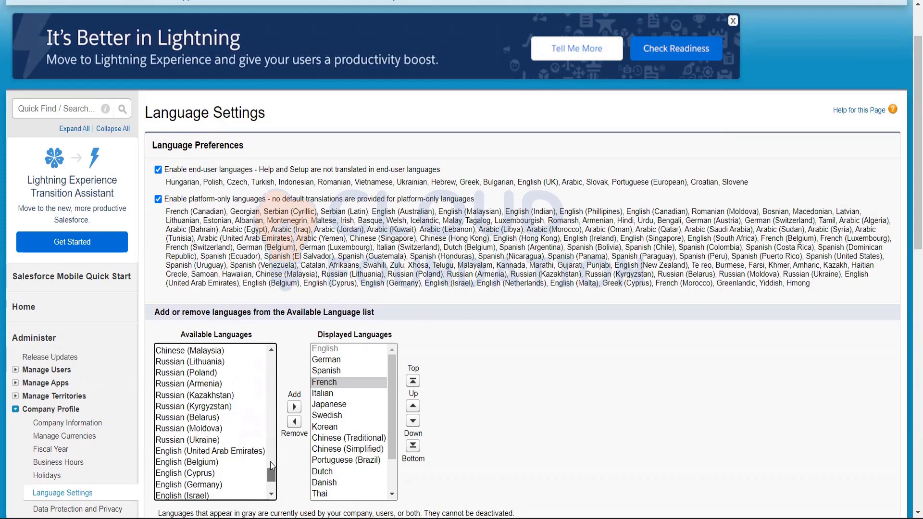
pyautogui.scroll(-3, 275, 480)
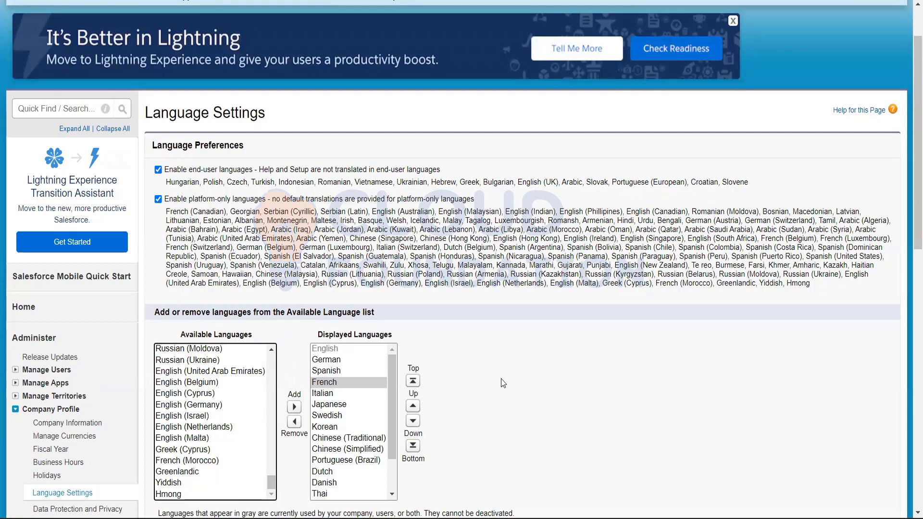
# Open the Data Protection and Privacy page under Company Profile without saving the language changes, and read its access description
pyautogui.scroll(-3, 340, 206)
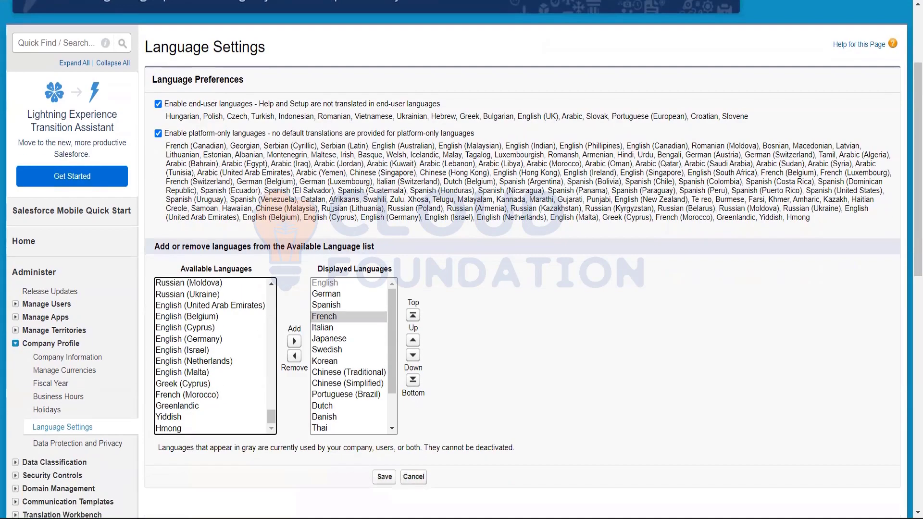
pyautogui.scroll(-2, 339, 208)
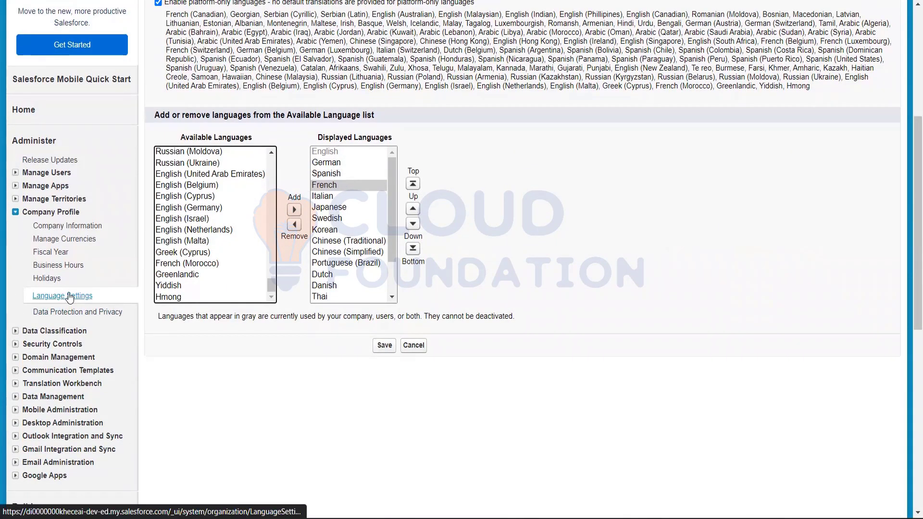
pyautogui.click(80, 315)
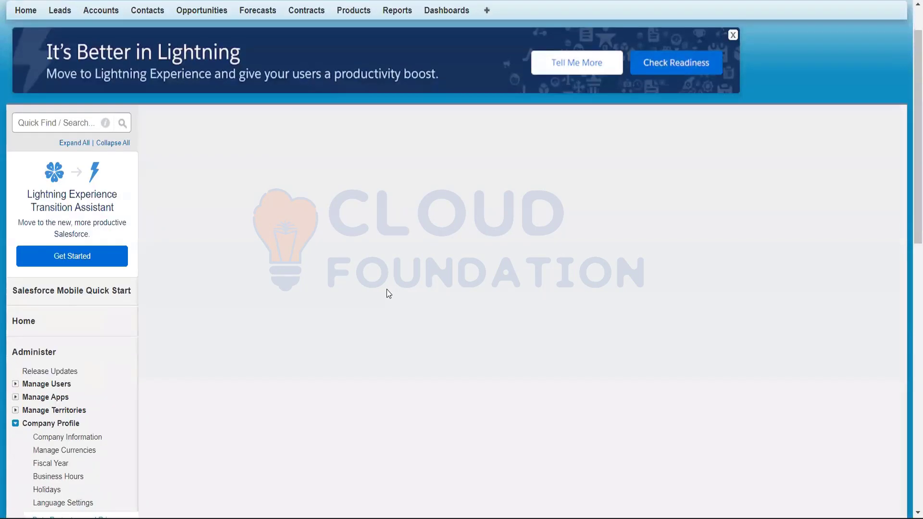
pyautogui.scroll(-1, 389, 293)
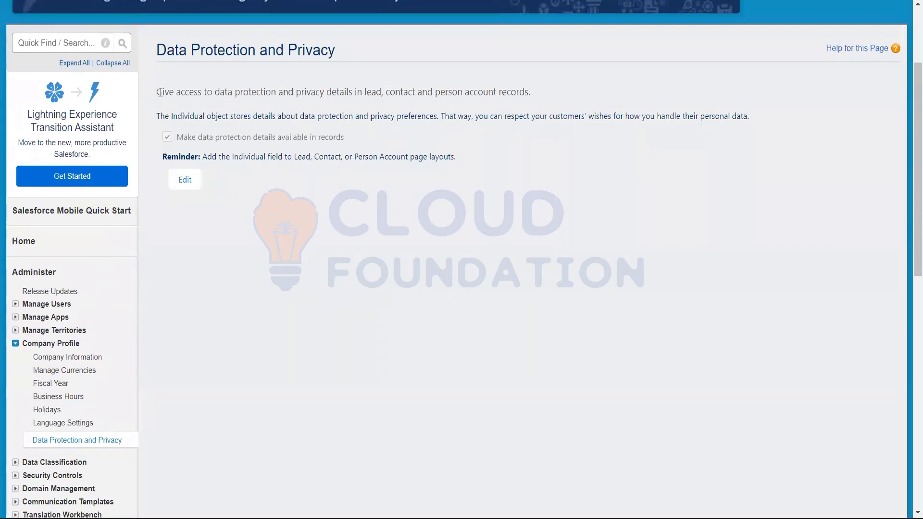
pyautogui.moveTo(160, 92); pyautogui.dragTo(530, 102)
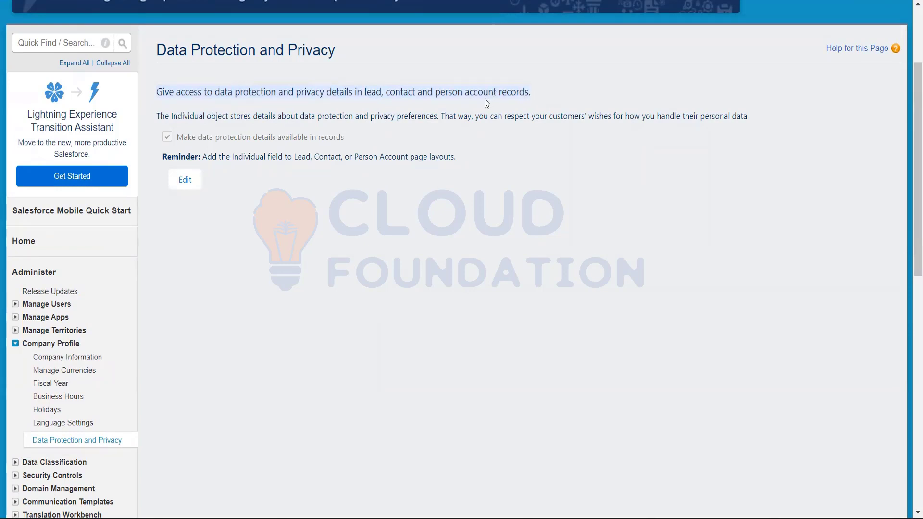
pyautogui.click(536, 92)
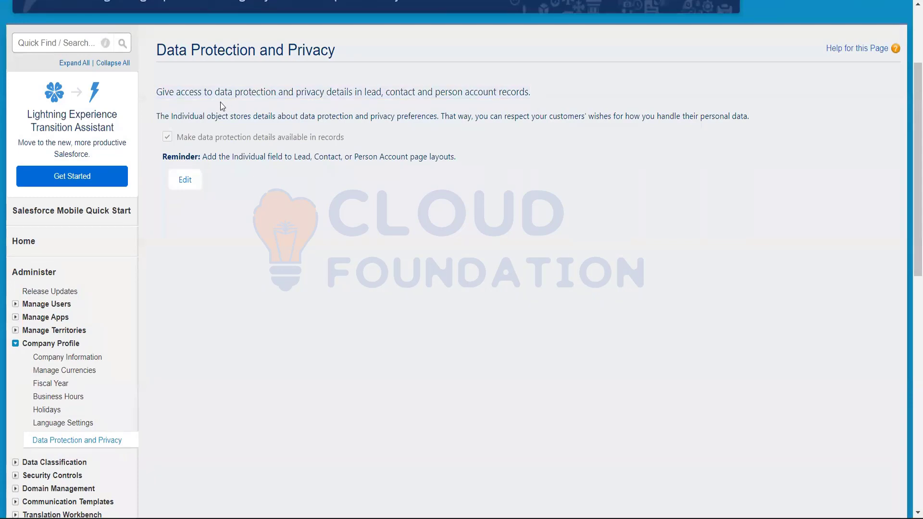
# Read the Individual object description and the reminder about Lead, Contact and Person Account page layouts
pyautogui.moveTo(156, 116); pyautogui.dragTo(769, 126)
pyautogui.click(561, 146)
pyautogui.moveTo(475, 116); pyautogui.dragTo(735, 117)
pyautogui.moveTo(626, 116); pyautogui.dragTo(745, 115)
pyautogui.moveTo(295, 159); pyautogui.dragTo(464, 160)
pyautogui.moveTo(294, 157); pyautogui.dragTo(475, 162)
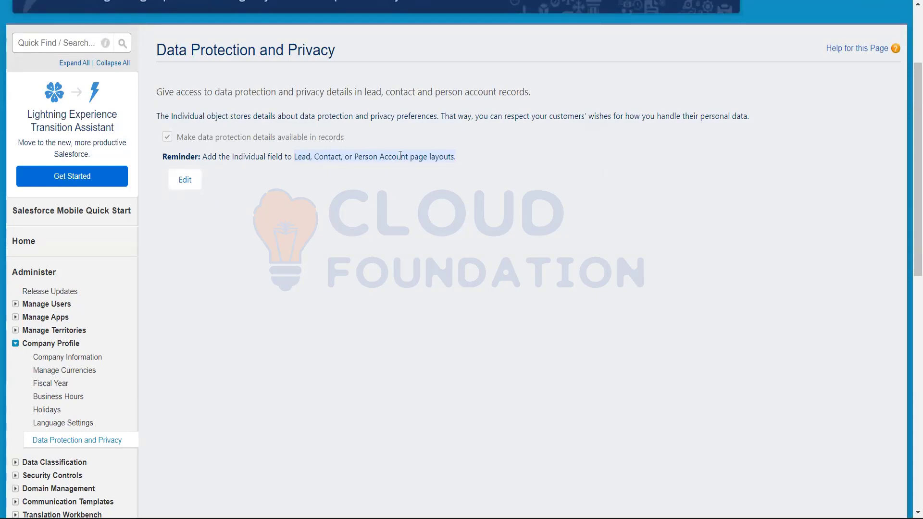
pyautogui.click(358, 192)
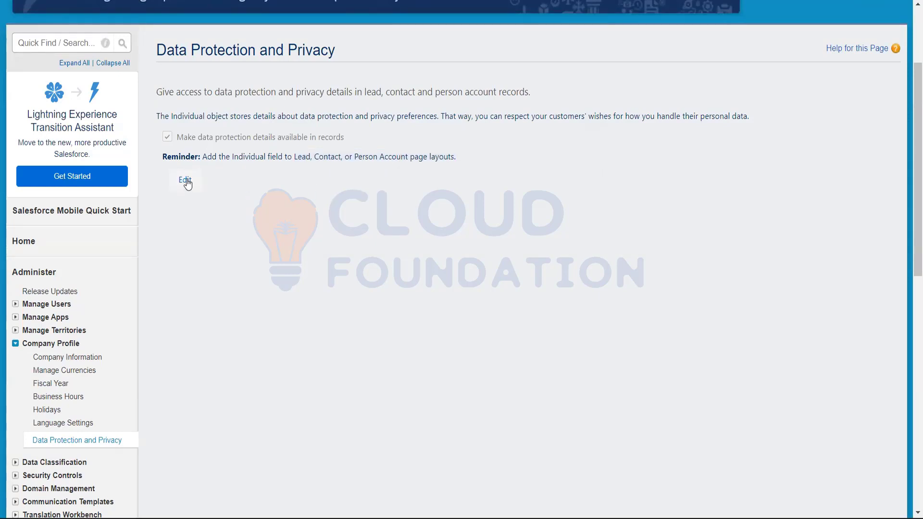
# Open the data protection setting for editing and inspect the option to make data protection details available in records, leaving it enabled
pyautogui.click(185, 180)
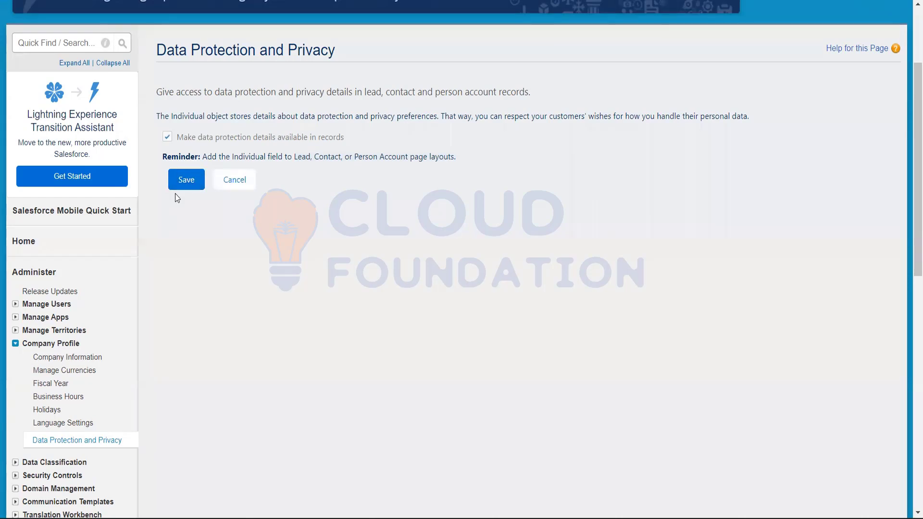
pyautogui.click(167, 138)
pyautogui.click(171, 138)
pyautogui.click(298, 249)
pyautogui.scroll(-1, 325, 152)
pyautogui.click(186, 114)
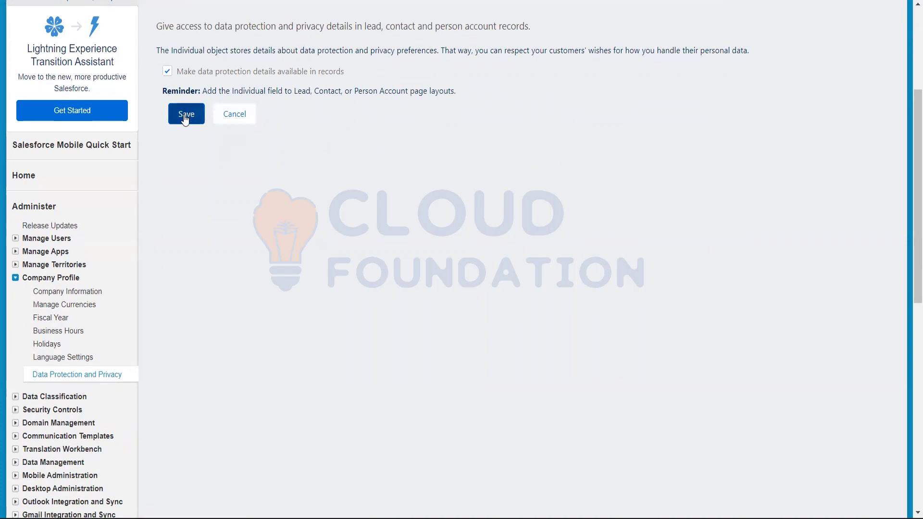
pyautogui.click(167, 72)
pyautogui.scroll(1, 307, 111)
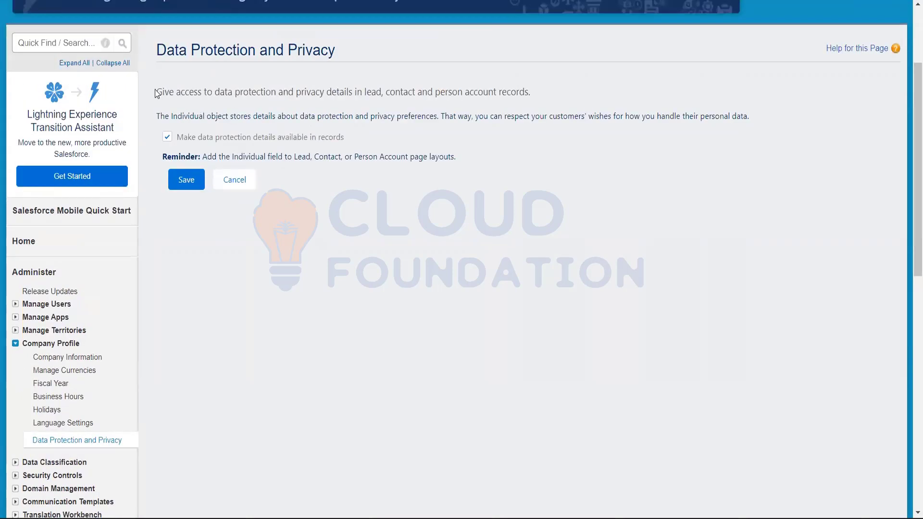
# Reread the access description, focusing on the lead, contact and person account records it covers
pyautogui.moveTo(155, 93); pyautogui.dragTo(559, 99)
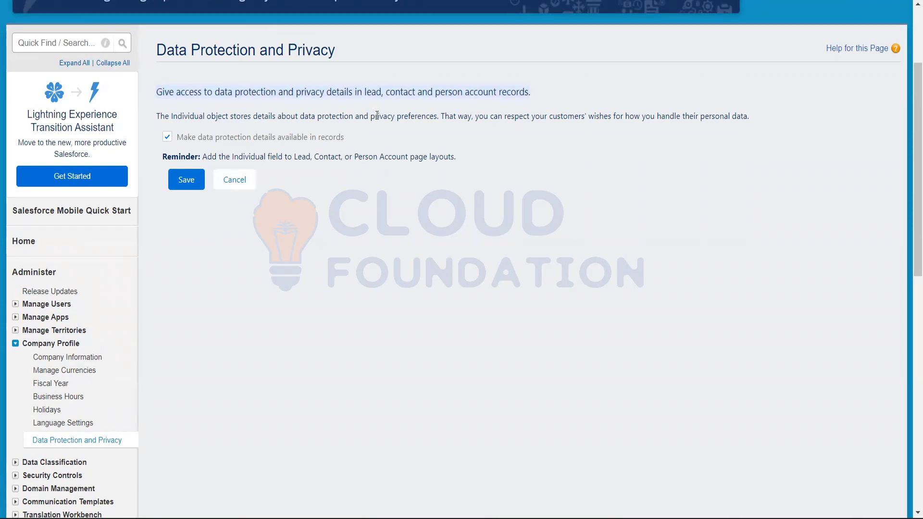
pyautogui.click(403, 106)
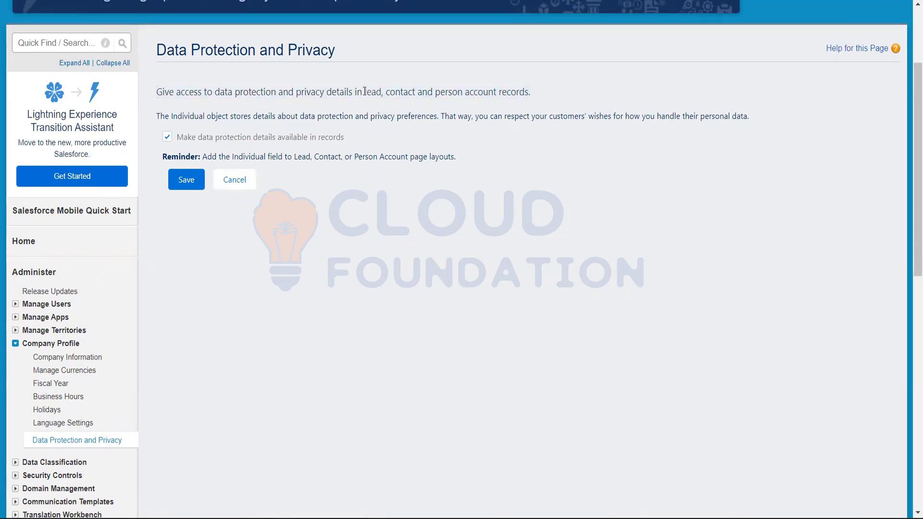
pyautogui.moveTo(364, 91); pyautogui.dragTo(559, 94)
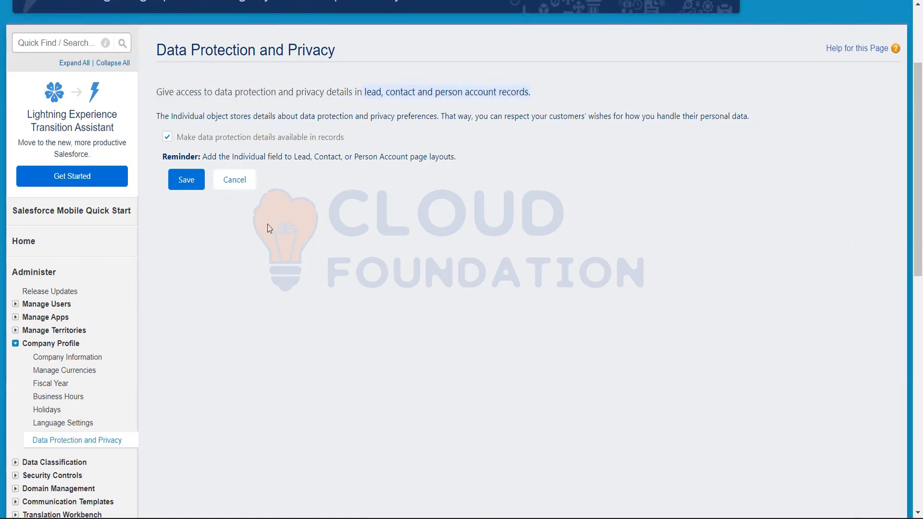
# Leave the data protection setting without saving, open Manage Currencies under Company Profile, and review its currency management options
pyautogui.scroll(-2, 267, 225)
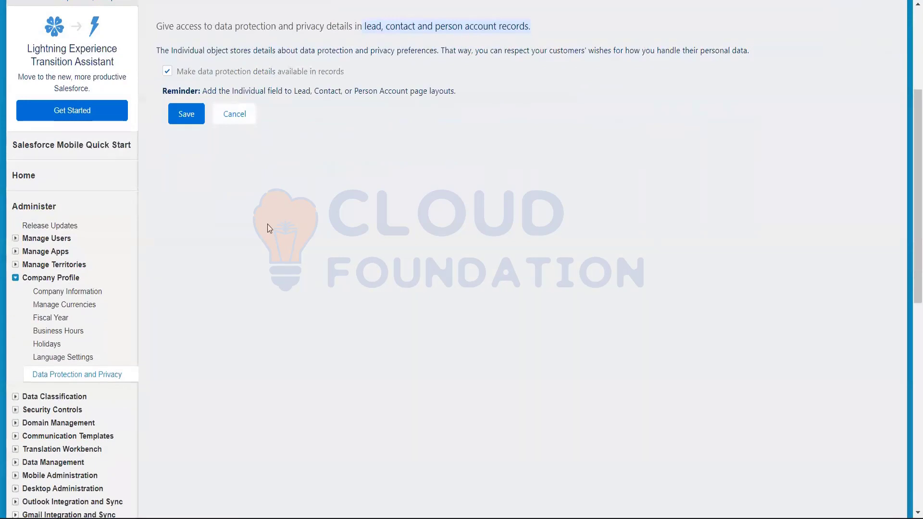
pyautogui.scroll(-3, 267, 224)
pyautogui.scroll(2, 268, 224)
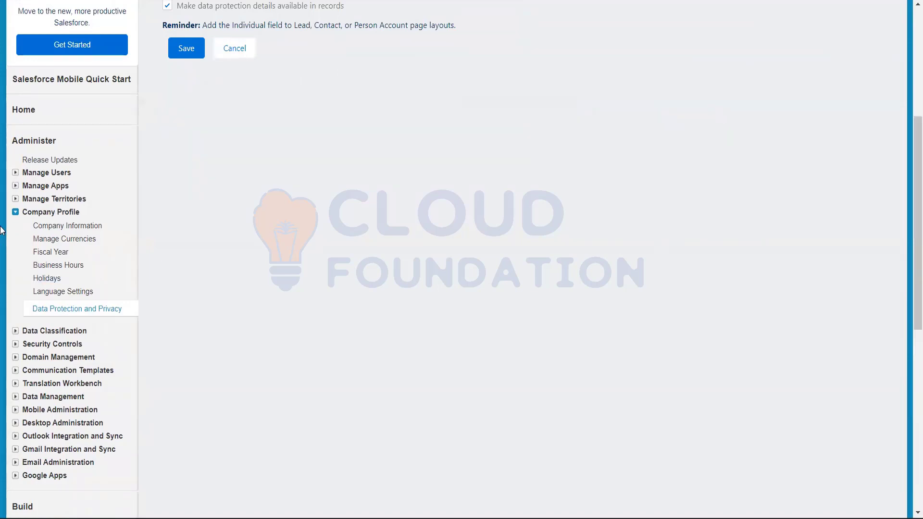
pyautogui.click(31, 216)
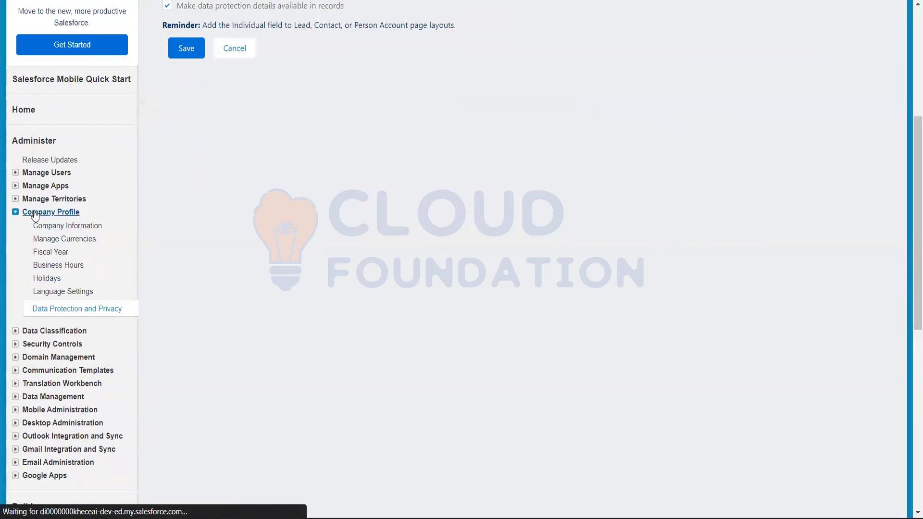
pyautogui.scroll(-5, 128, 272)
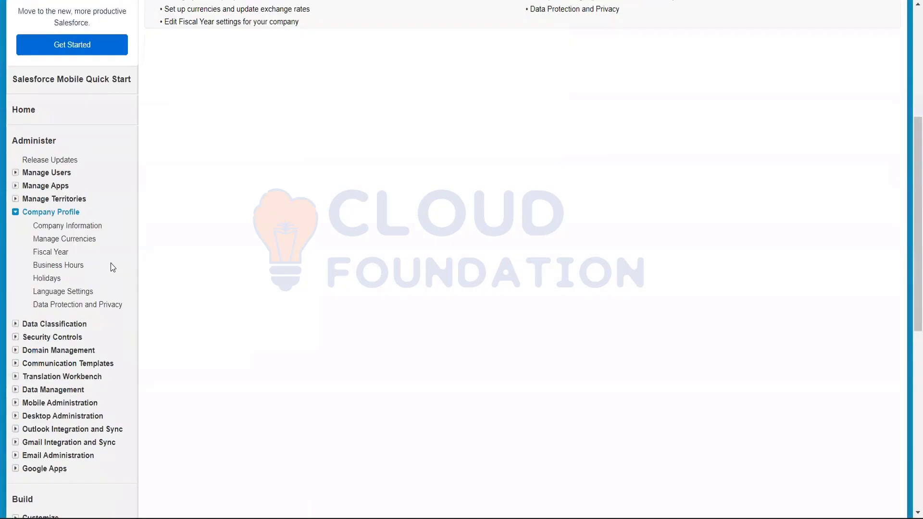
pyautogui.click(58, 241)
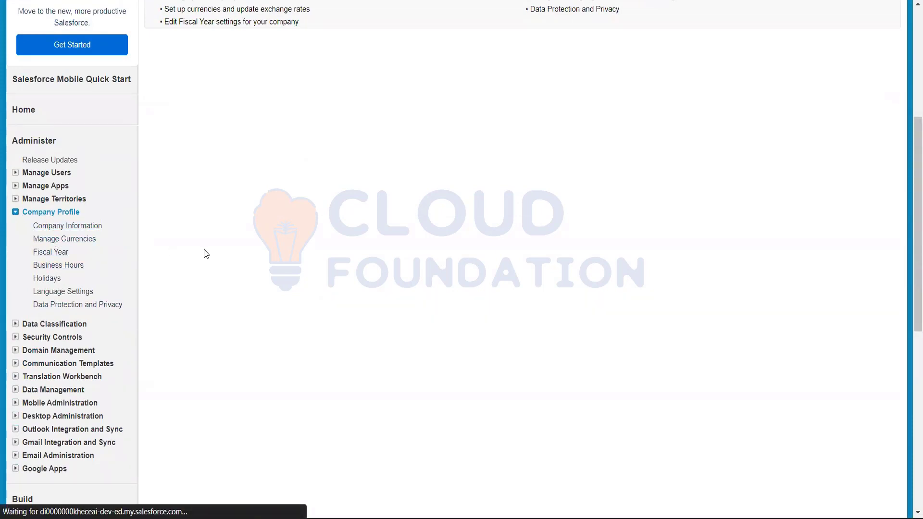
pyautogui.scroll(-3, 207, 254)
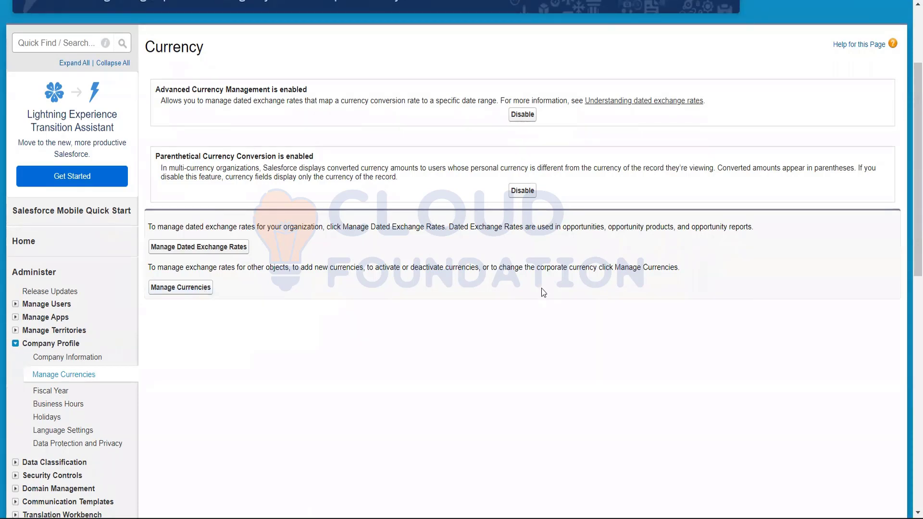
pyautogui.scroll(-1, 543, 292)
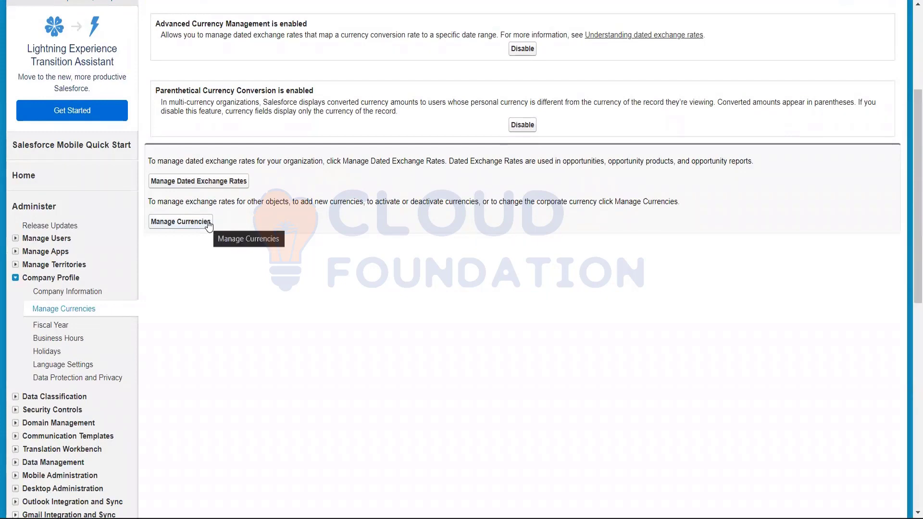
pyautogui.scroll(1, 141, 276)
pyautogui.scroll(-1, 141, 275)
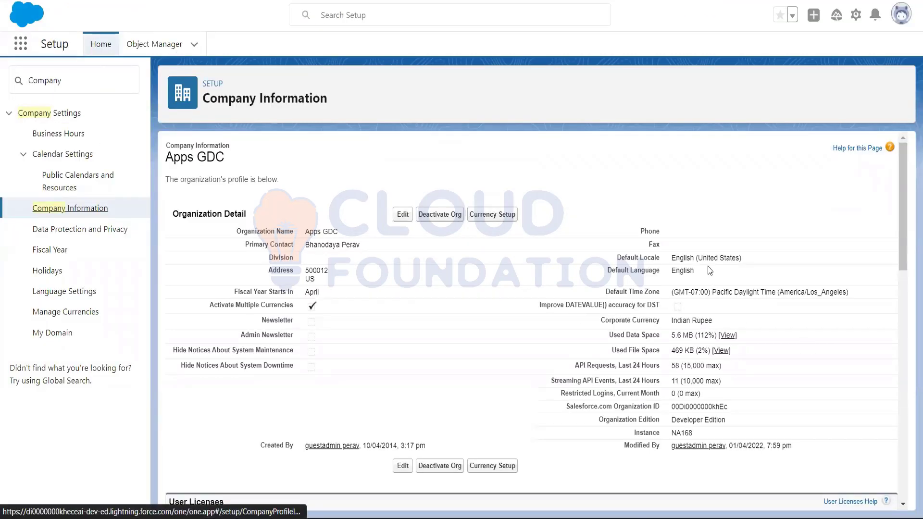
# Check the organization's corporate currency on the Company Information page in Lightning Setup
pyautogui.moveTo(722, 320); pyautogui.dragTo(668, 320)
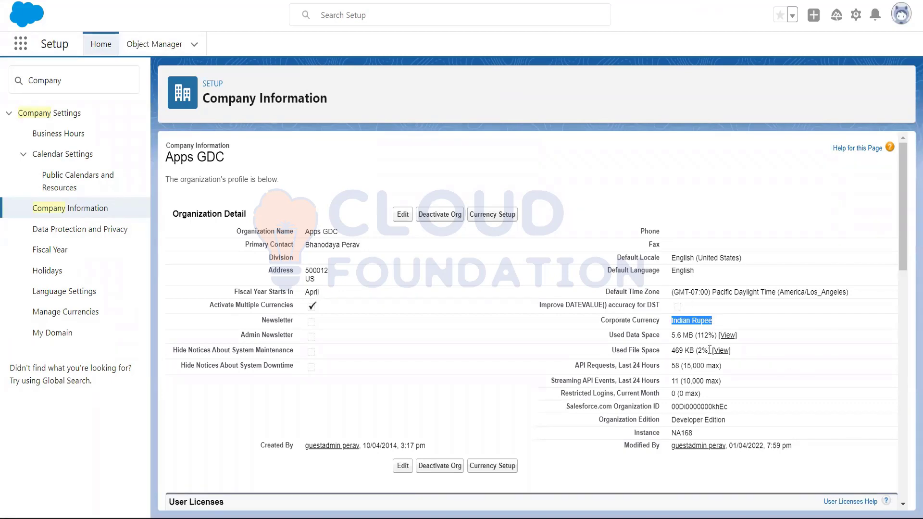
pyautogui.scroll(-3, 710, 348)
pyautogui.scroll(3, 710, 349)
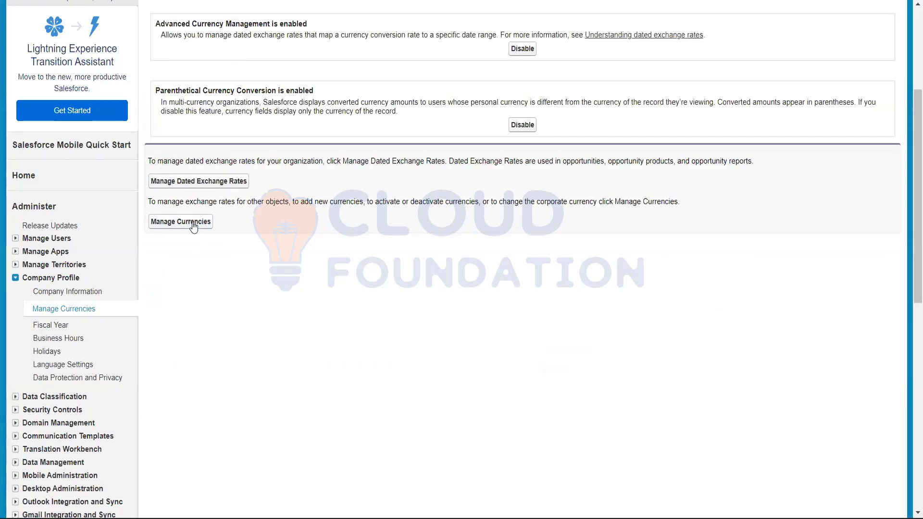
# Open the currency list from Manage Currencies in Classic Setup and examine the Indian Rupee (INR) entry among the active currencies
pyautogui.click(193, 225)
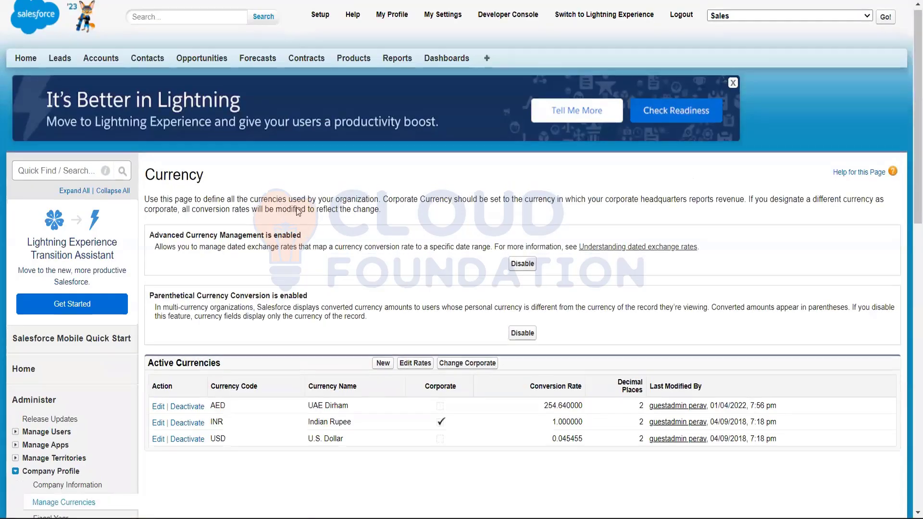
pyautogui.scroll(-3, 296, 211)
pyautogui.scroll(-2, 296, 207)
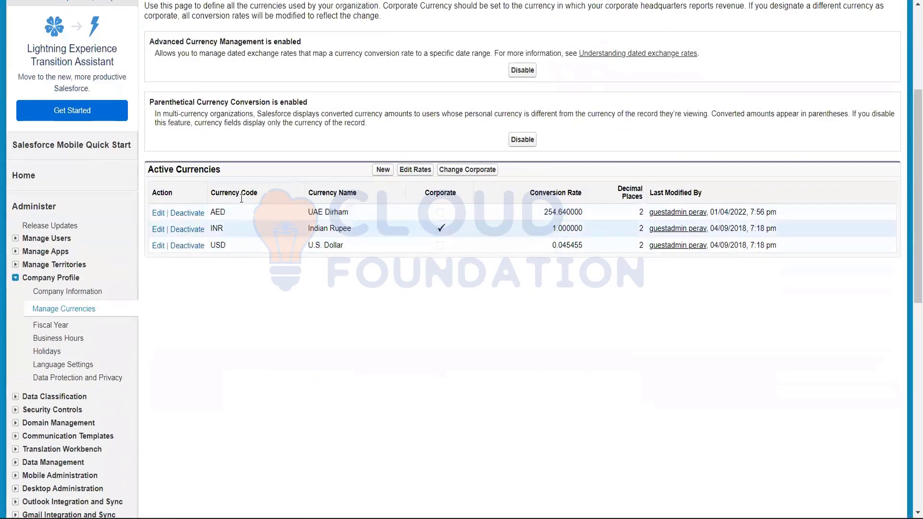
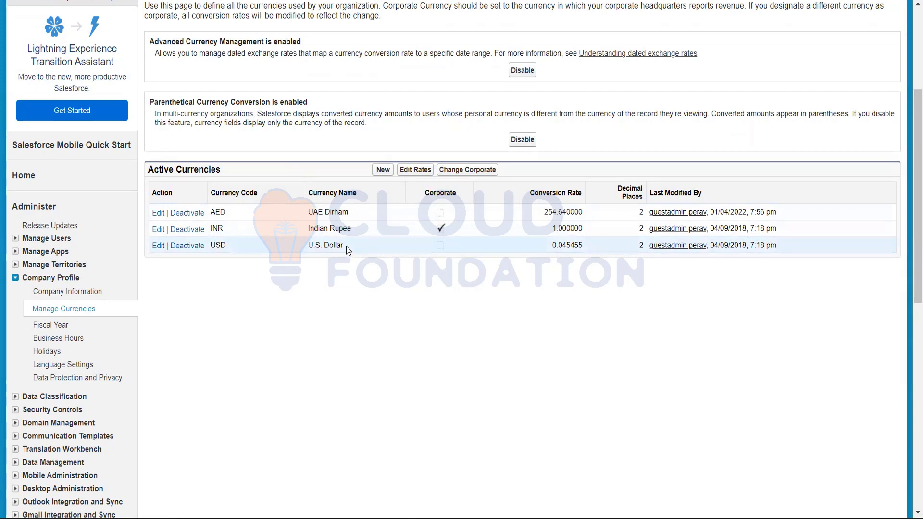
pyautogui.moveTo(224, 226); pyautogui.dragTo(209, 226)
pyautogui.moveTo(351, 224); pyautogui.dragTo(307, 227)
pyautogui.click(282, 313)
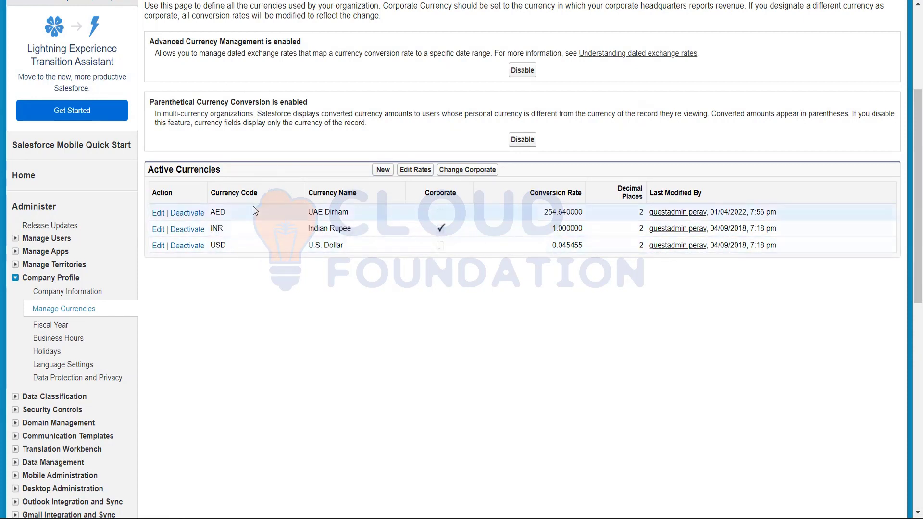
pyautogui.moveTo(223, 229); pyautogui.dragTo(212, 230)
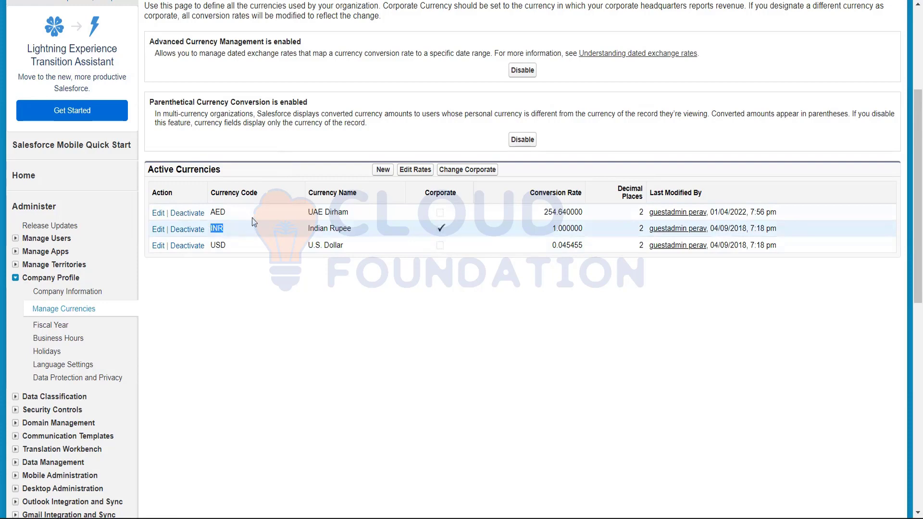
# Start a new currency and look through the available currency types without choosing one
pyautogui.click(384, 171)
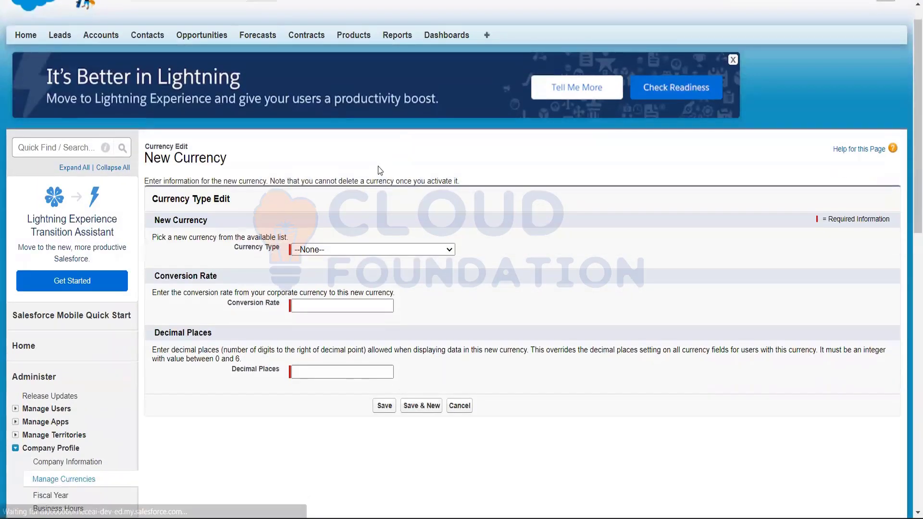
pyautogui.scroll(-2, 380, 170)
pyautogui.click(426, 250)
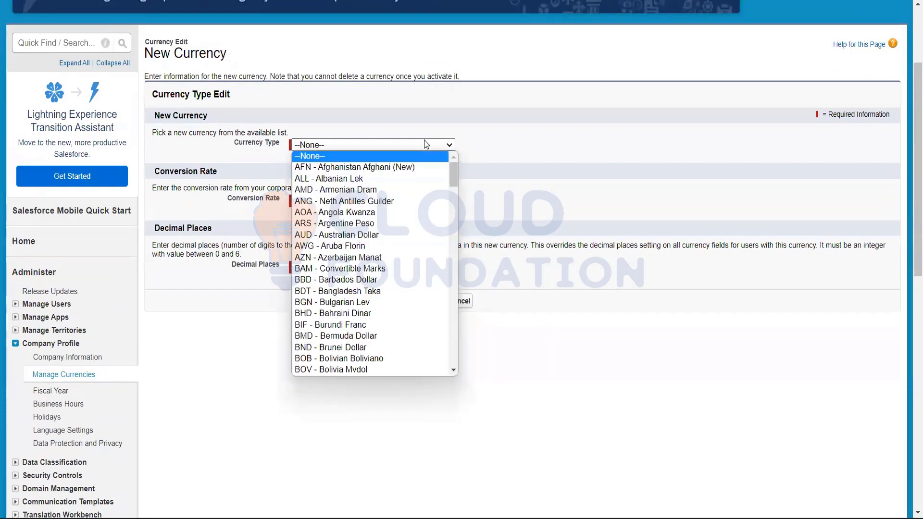
pyautogui.scroll(-6, 429, 218)
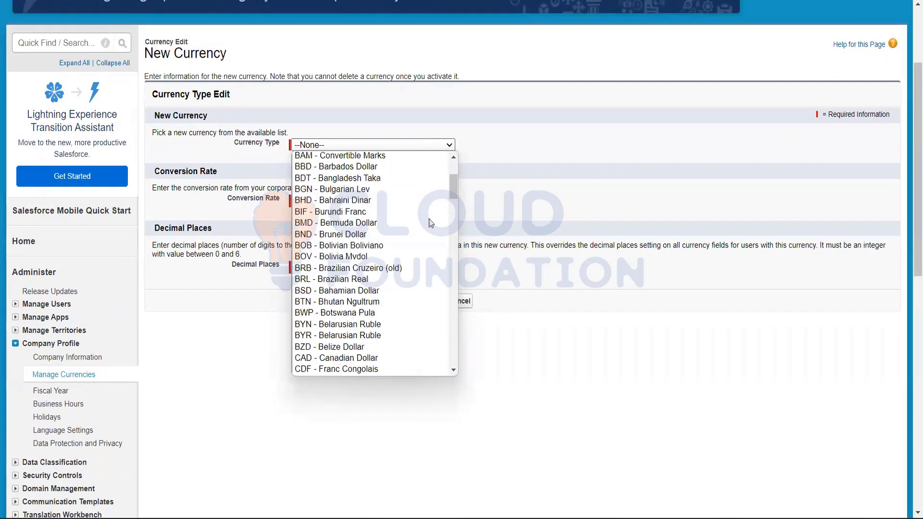
pyautogui.scroll(-8, 429, 220)
pyautogui.scroll(6, 430, 218)
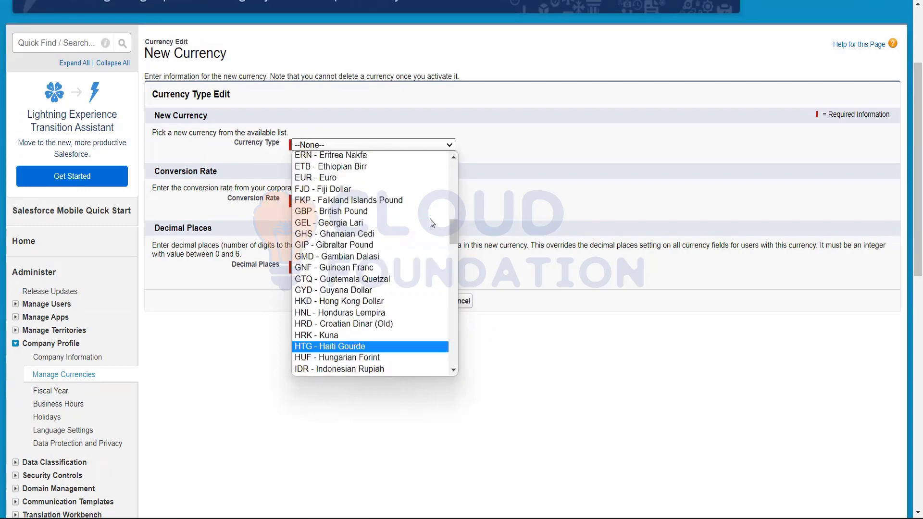
pyautogui.scroll(-4, 430, 219)
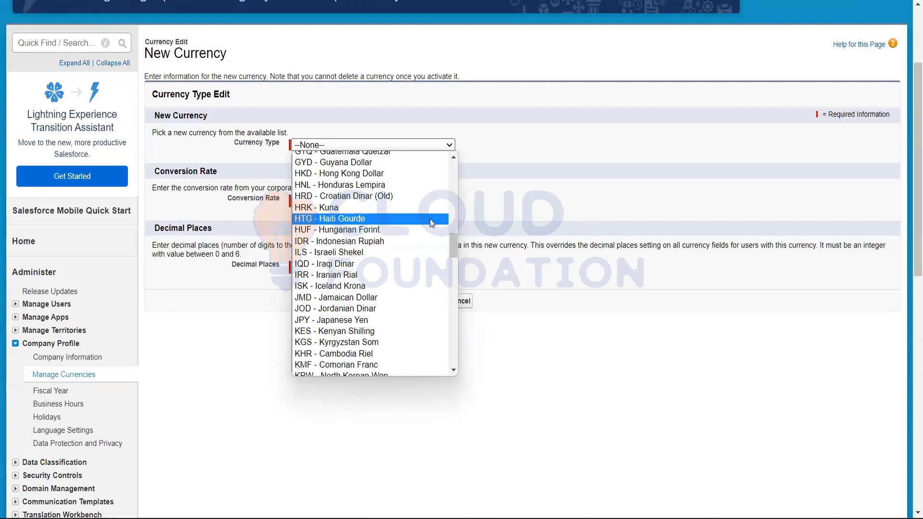
pyautogui.scroll(-13, 430, 218)
pyautogui.scroll(-15, 430, 218)
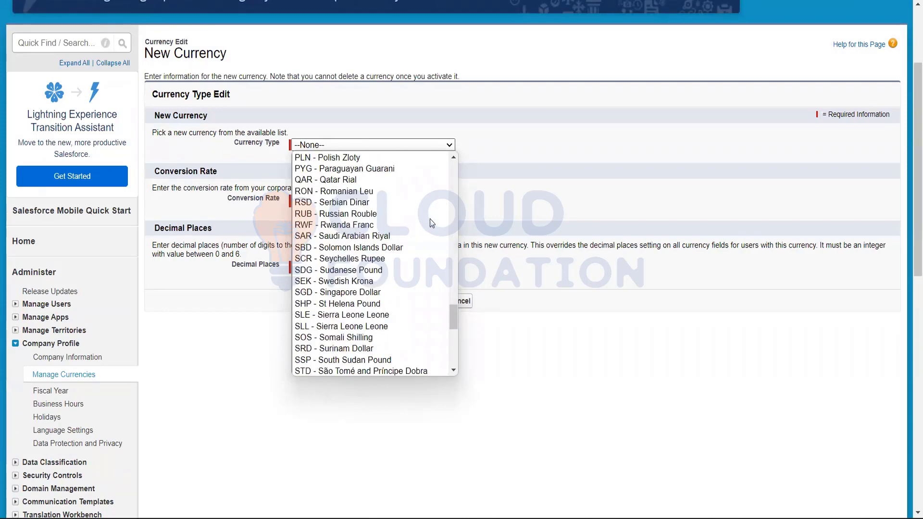
pyautogui.click(524, 149)
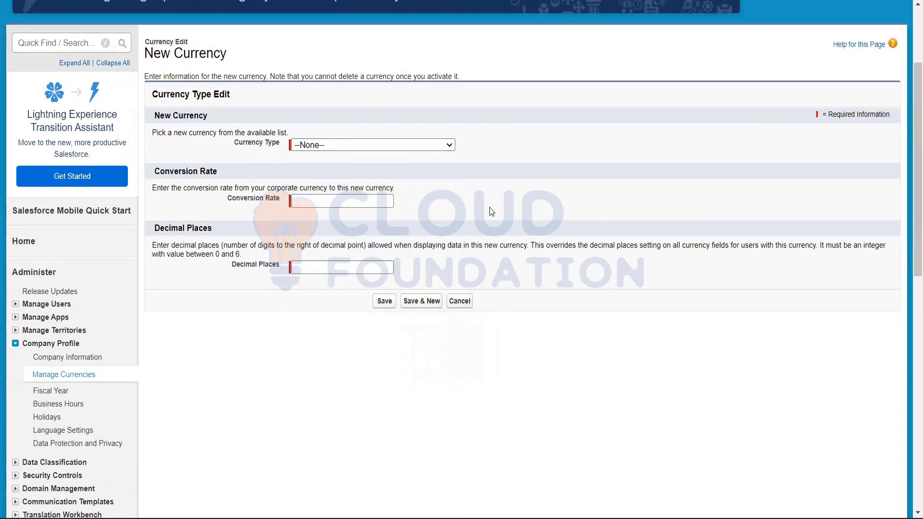
# Examine the Conversion Rate field and the Currency Type list in the new currency form, leaving both unfilled
pyautogui.click(315, 199)
pyautogui.click(493, 218)
pyautogui.click(376, 199)
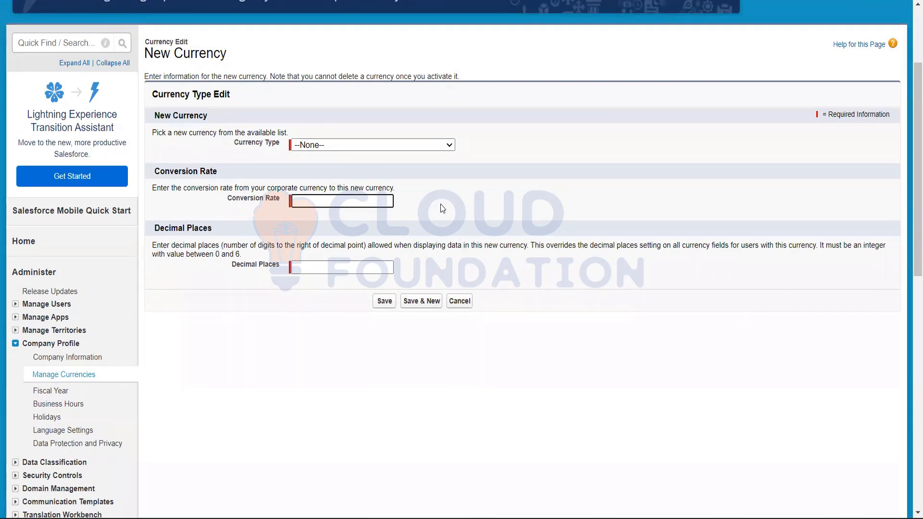
pyautogui.click(442, 145)
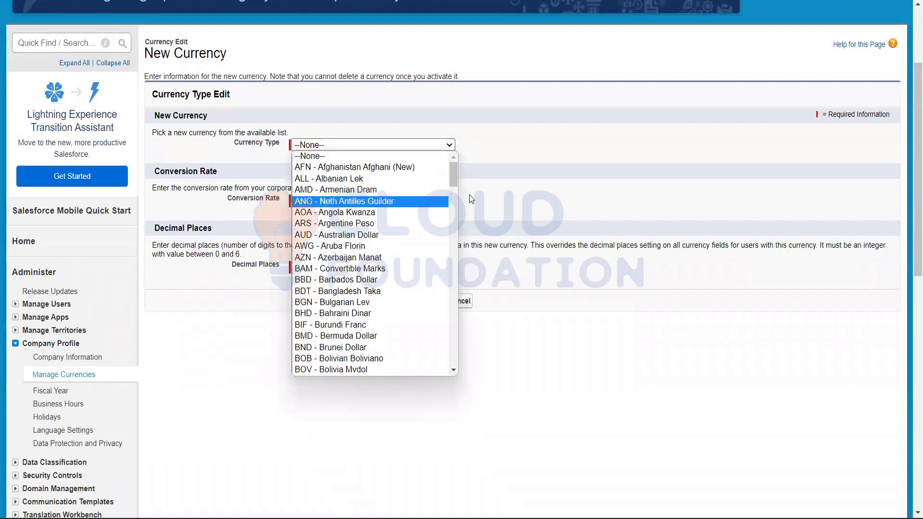
pyautogui.click(352, 202)
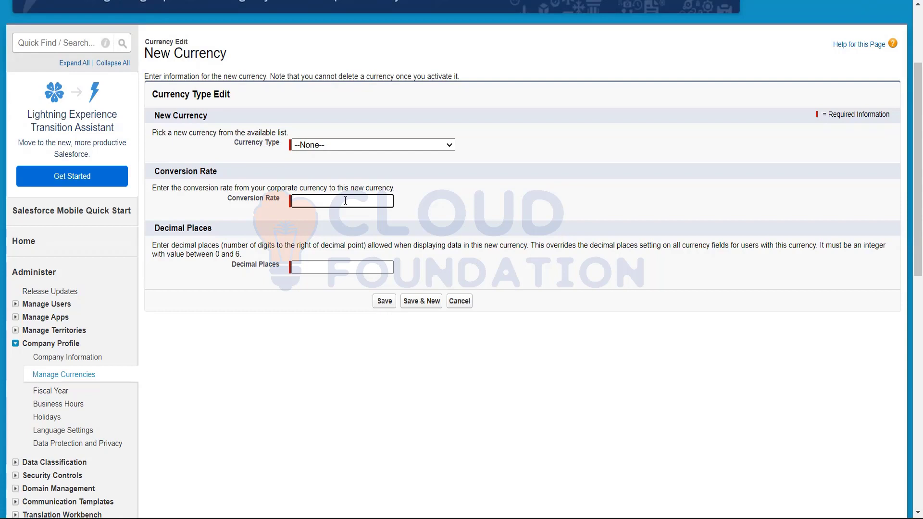
pyautogui.click(345, 143)
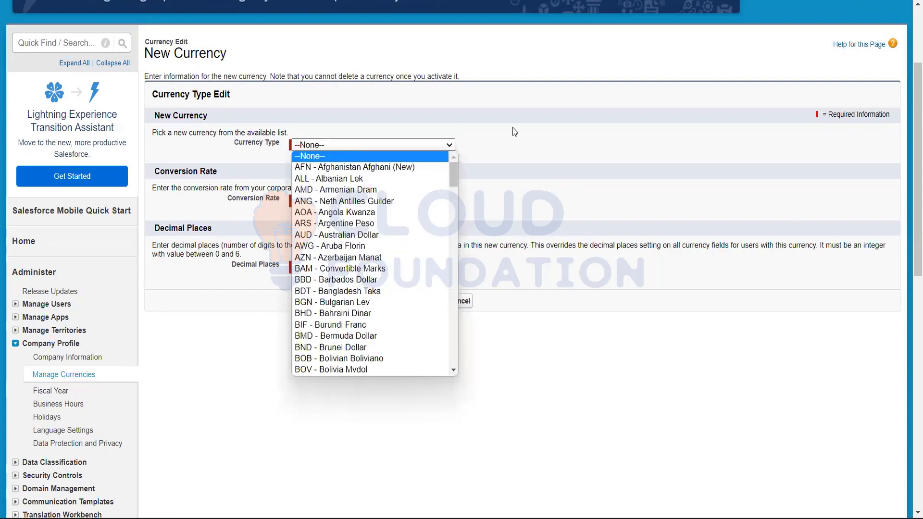
pyautogui.click(503, 138)
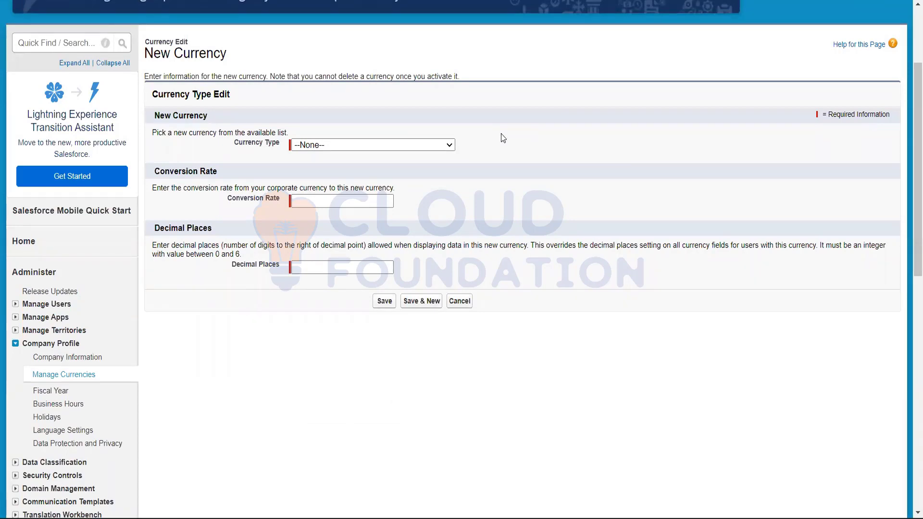
# Examine the Conversion Rate and Decimal Places fields in the new currency form, and cancel the form without saving
pyautogui.click(308, 203)
pyautogui.click(308, 203)
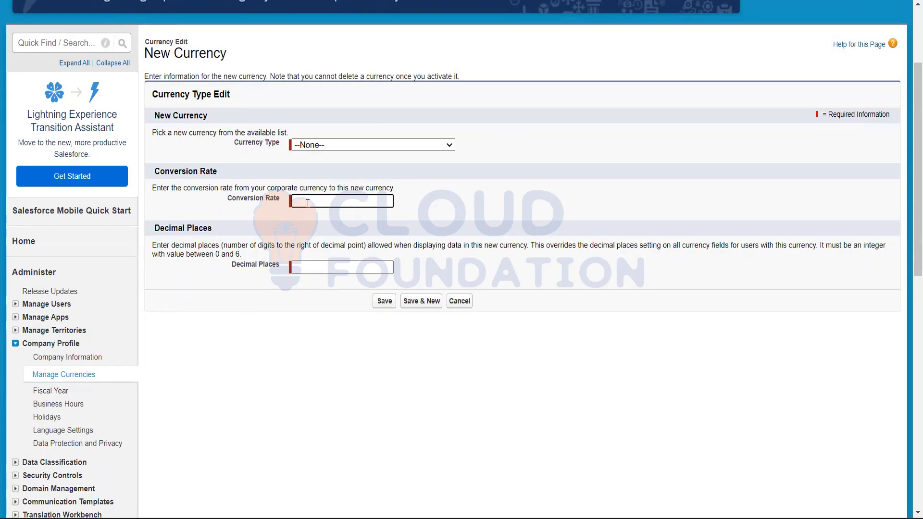
pyautogui.click(320, 265)
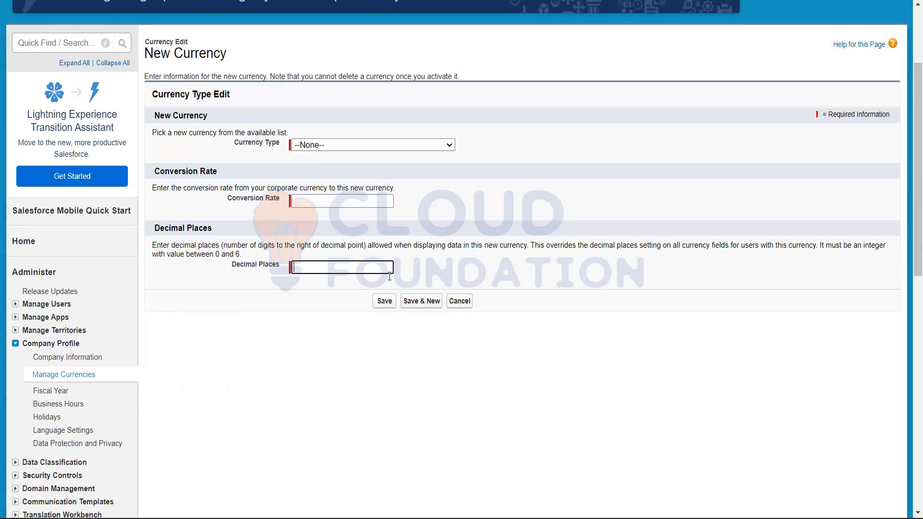
pyautogui.click(455, 276)
pyautogui.click(346, 268)
pyautogui.click(455, 303)
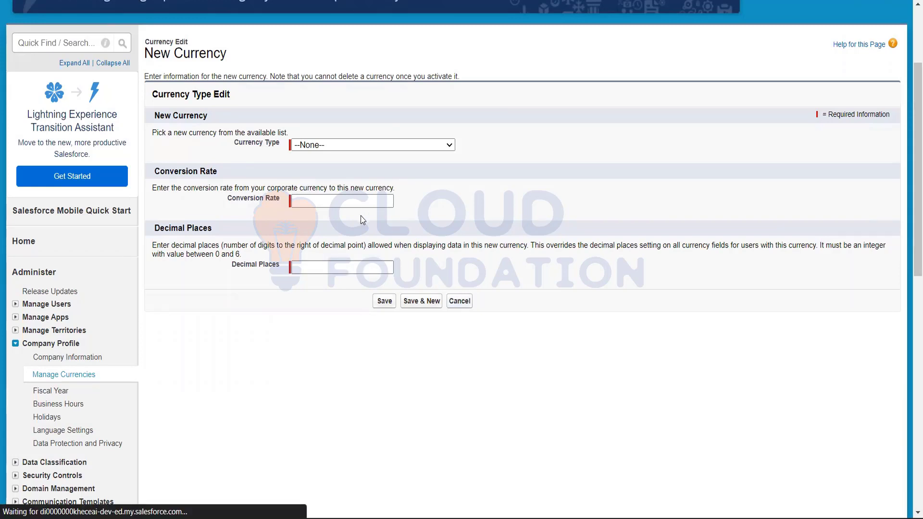
# Open the Indian Rupee (INR) currency for editing, examine its Decimal Places setting, and cancel without changing it
pyautogui.scroll(-1, 360, 295)
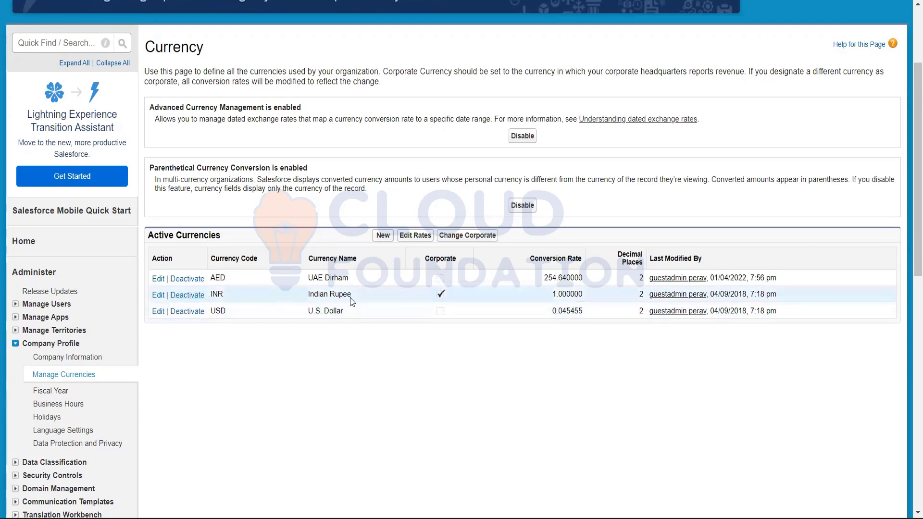
pyautogui.click(162, 299)
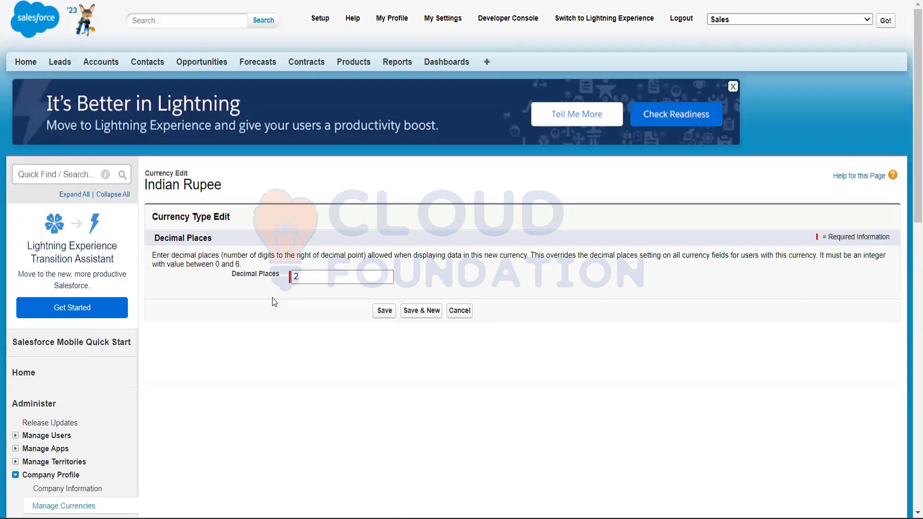
pyautogui.moveTo(231, 274); pyautogui.dragTo(281, 276)
pyautogui.click(294, 277)
pyautogui.click(304, 280)
pyautogui.click(460, 316)
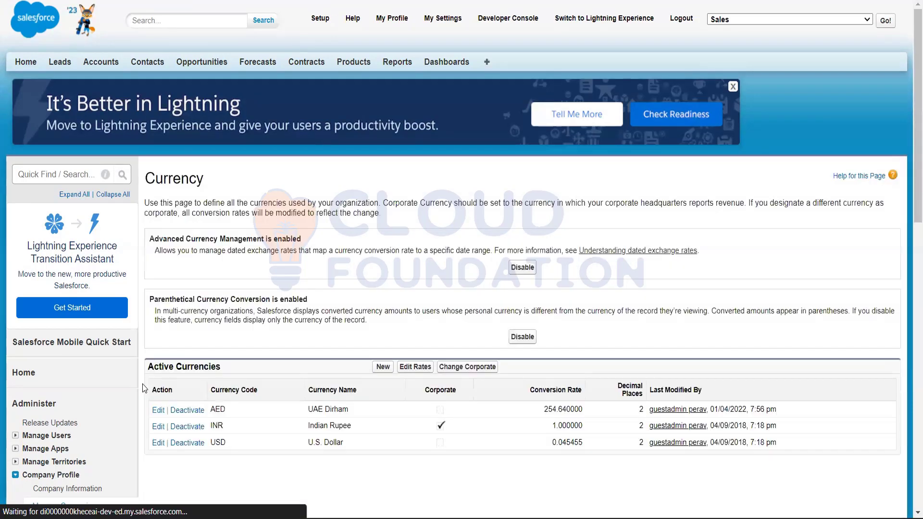
# Open the Change Corporate Currency form, look through the New Corporate Currency options, and cancel without choosing one
pyautogui.scroll(-1, 144, 389)
pyautogui.scroll(-1, 144, 389)
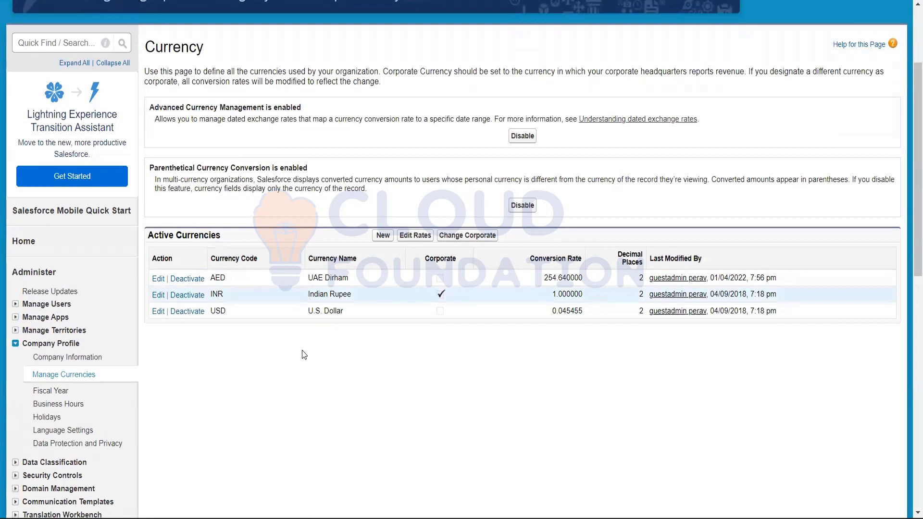
pyautogui.click(459, 241)
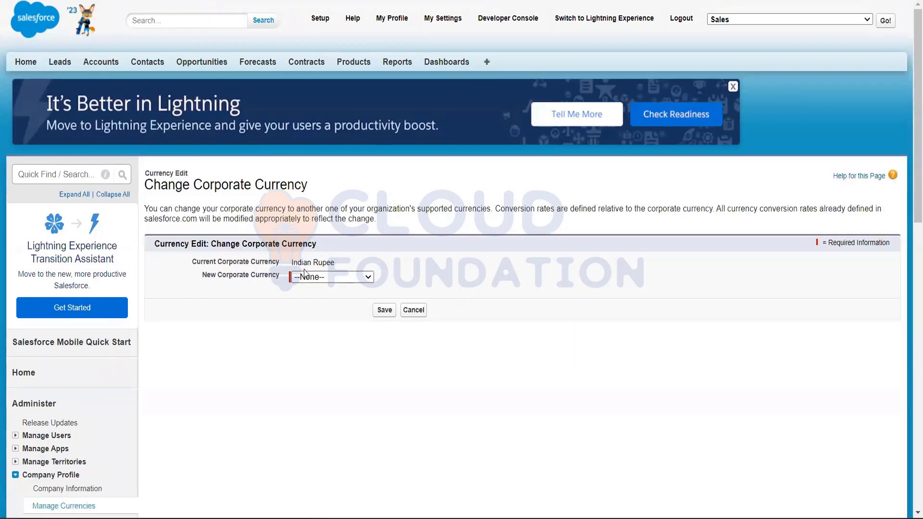
pyautogui.moveTo(291, 262); pyautogui.dragTo(339, 258)
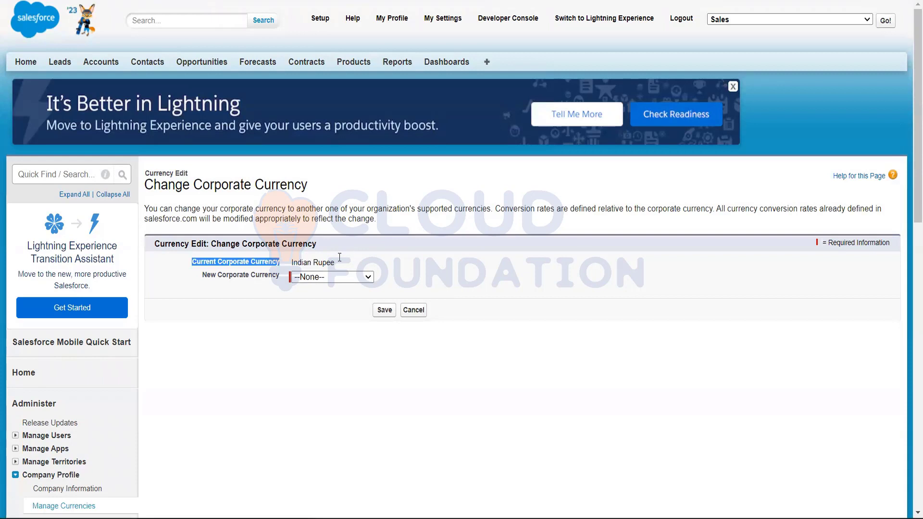
pyautogui.click(247, 276)
pyautogui.click(368, 276)
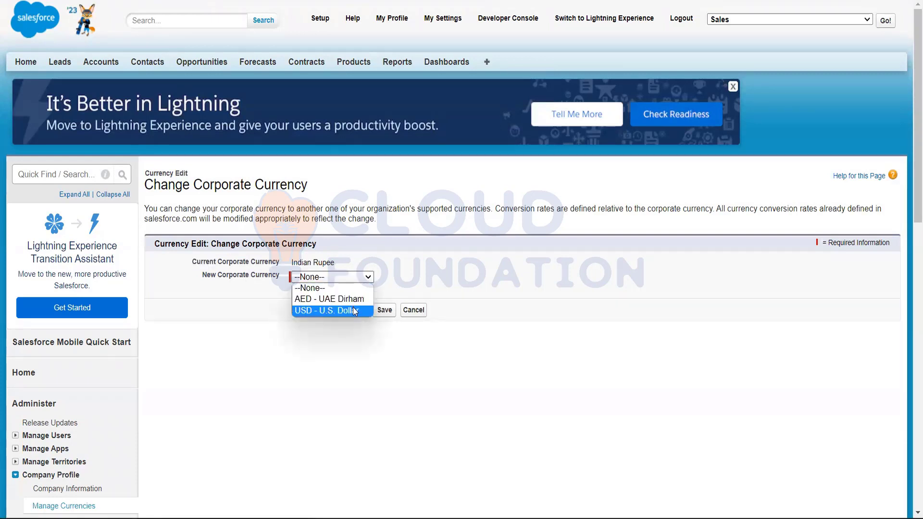
pyautogui.click(428, 296)
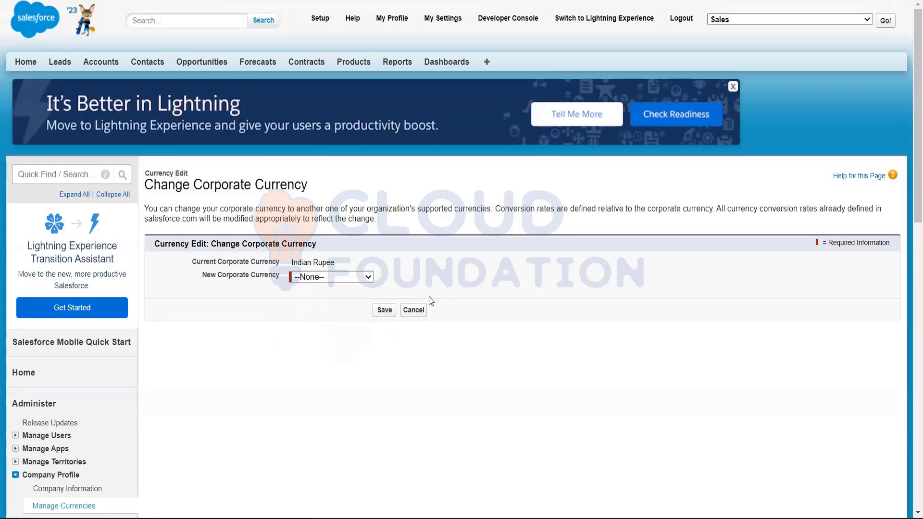
pyautogui.click(363, 278)
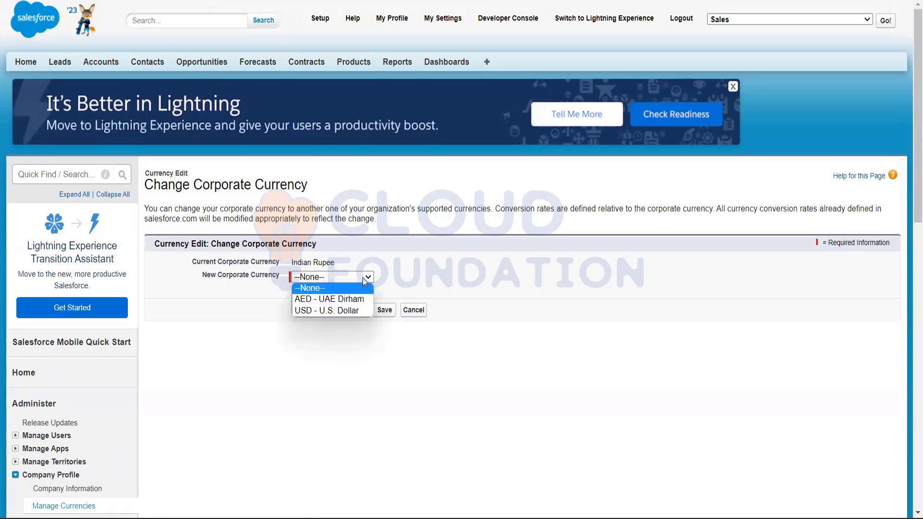
pyautogui.click(422, 282)
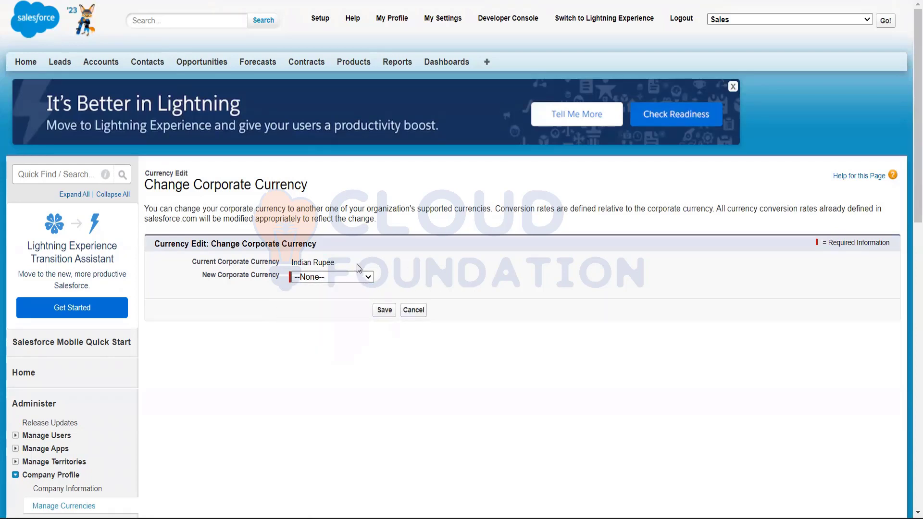
pyautogui.click(414, 310)
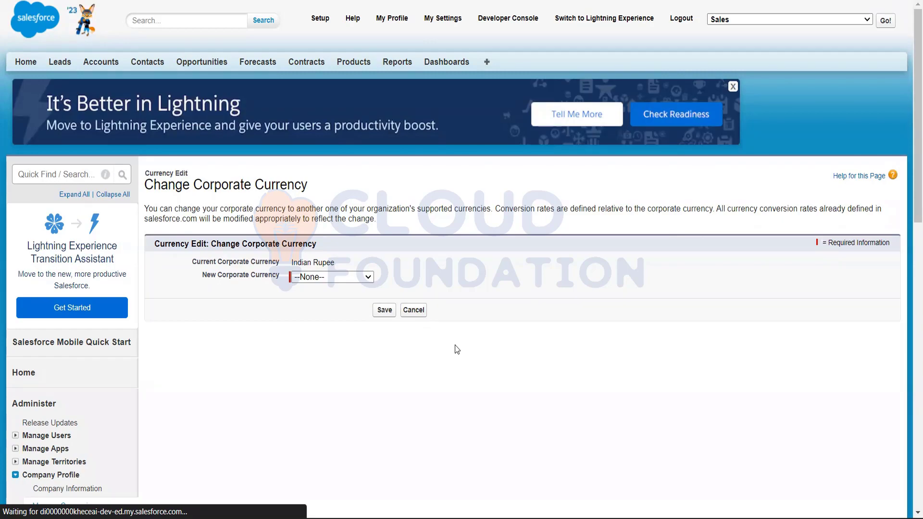
# Examine the Indian Rupee and U.S. Dollar entries in the Active Currencies list
pyautogui.scroll(-3, 456, 348)
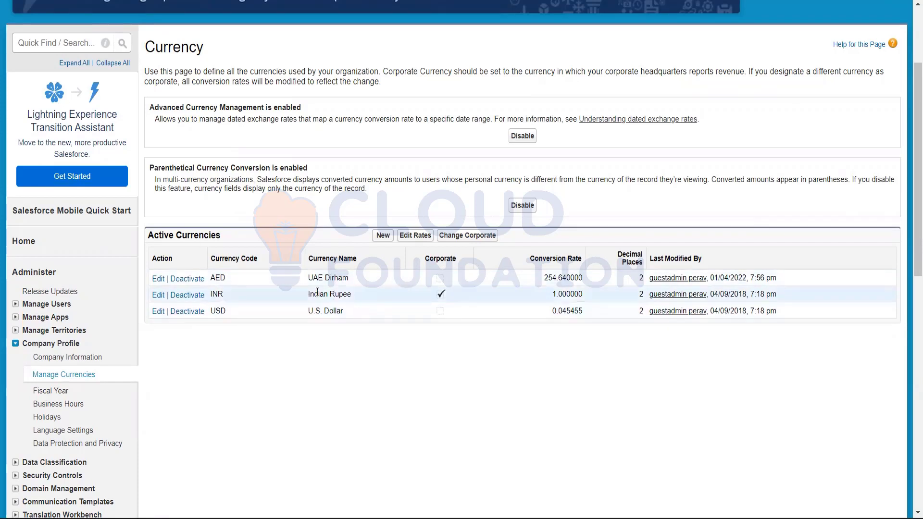
pyautogui.moveTo(355, 295); pyautogui.dragTo(298, 294)
pyautogui.click(299, 376)
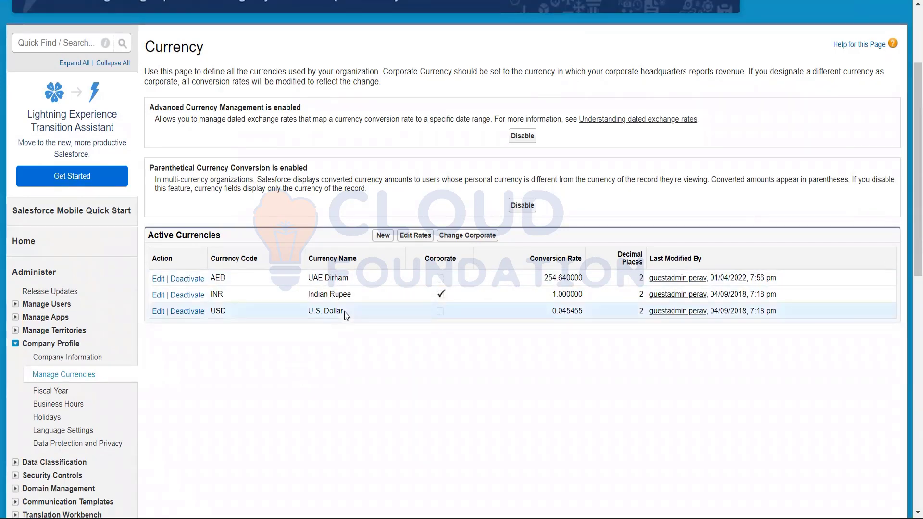
pyautogui.moveTo(350, 312); pyautogui.dragTo(295, 313)
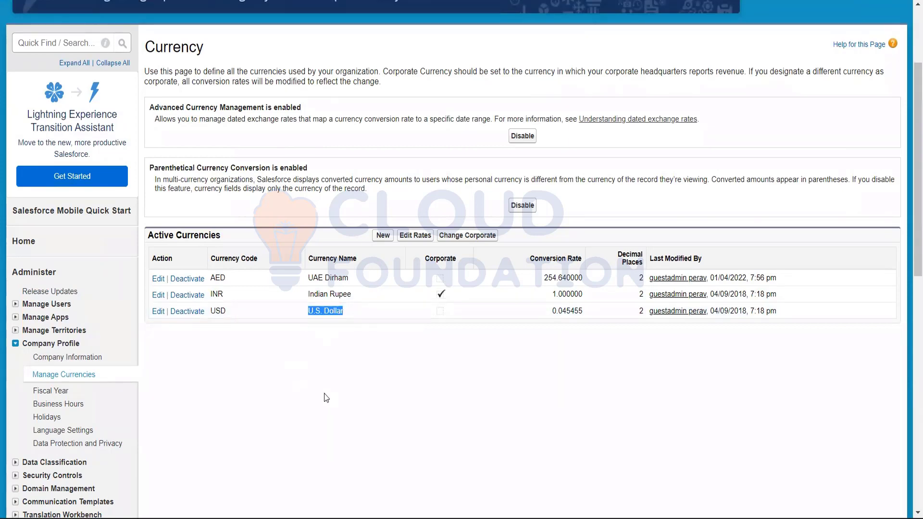
pyautogui.scroll(-2, 324, 393)
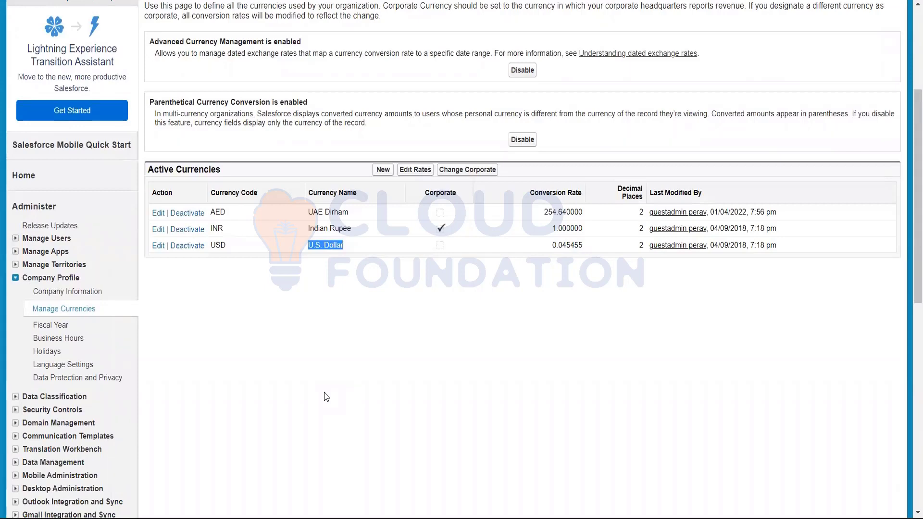
pyautogui.scroll(-2, 325, 392)
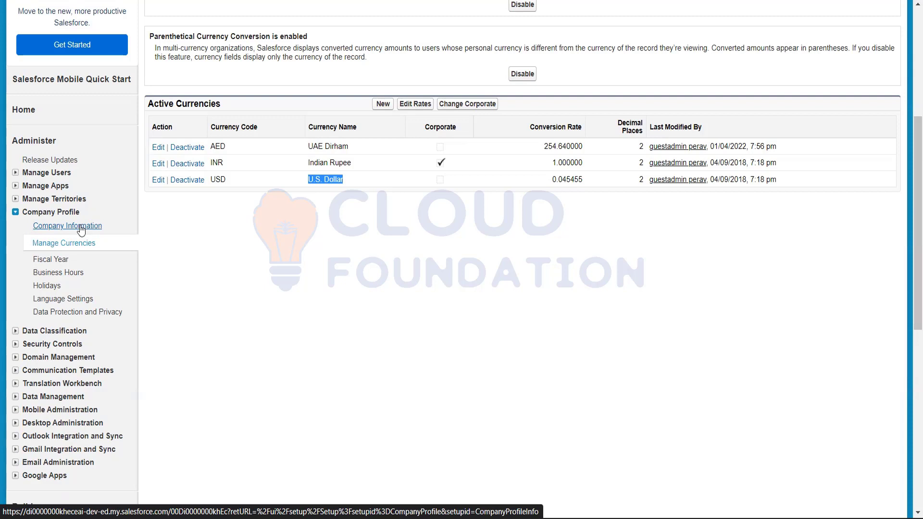
pyautogui.click(232, 288)
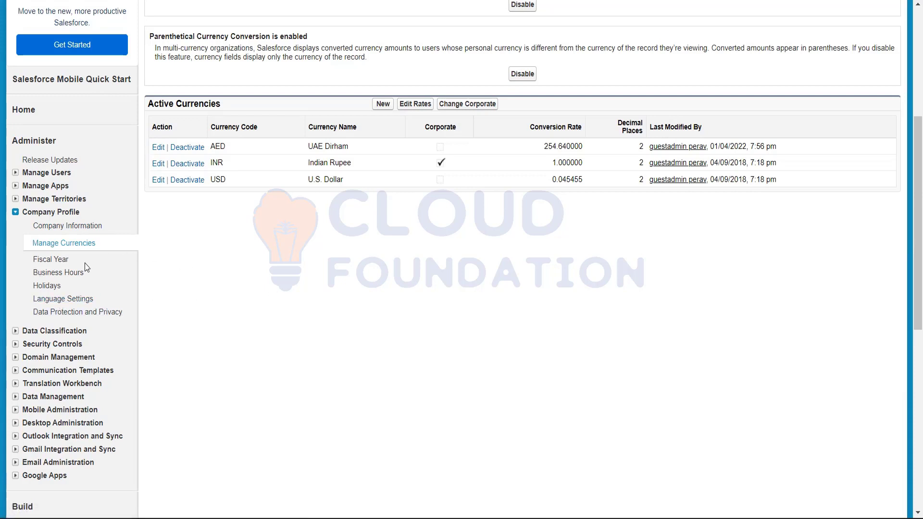
# Open the record of the user with the CEO role from the All Users list for editing
pyautogui.click(16, 173)
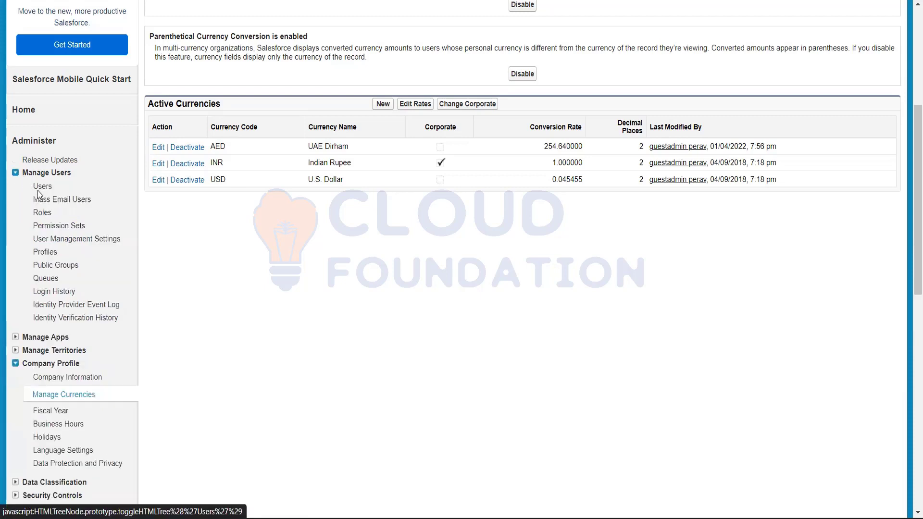
pyautogui.click(44, 187)
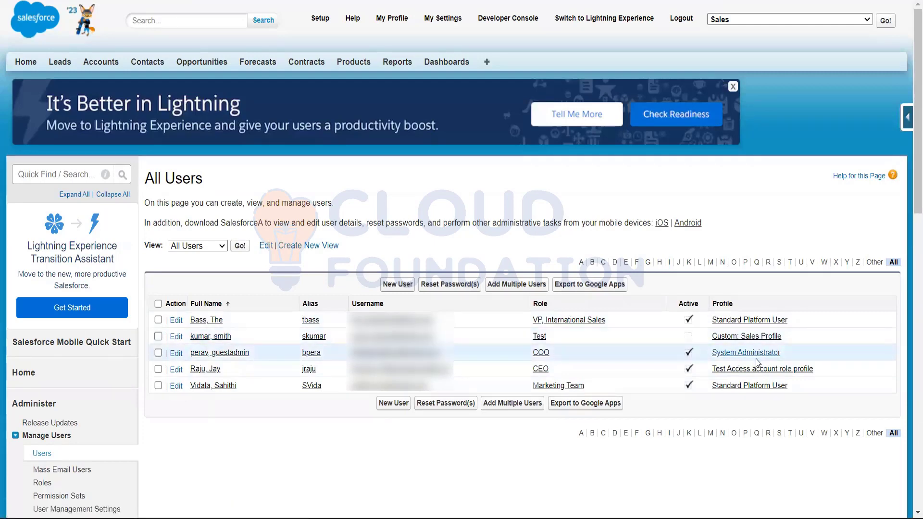
pyautogui.click(206, 369)
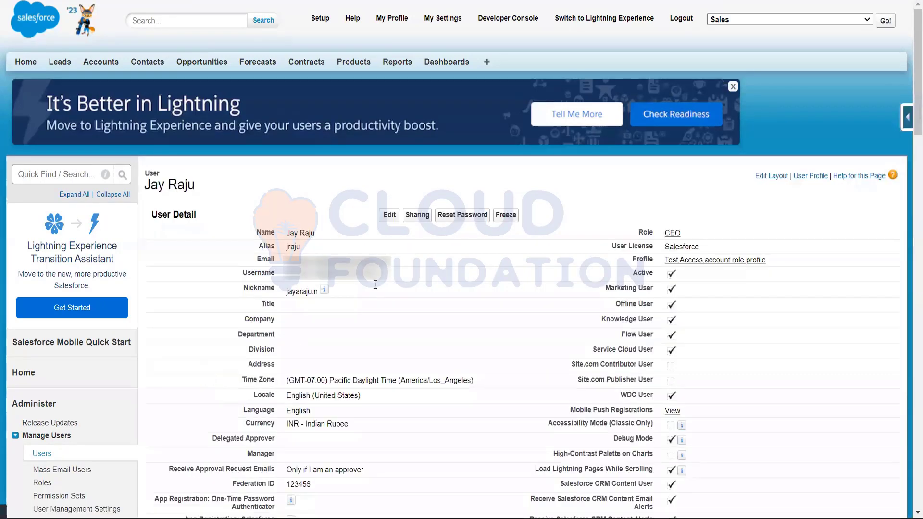
pyautogui.click(390, 215)
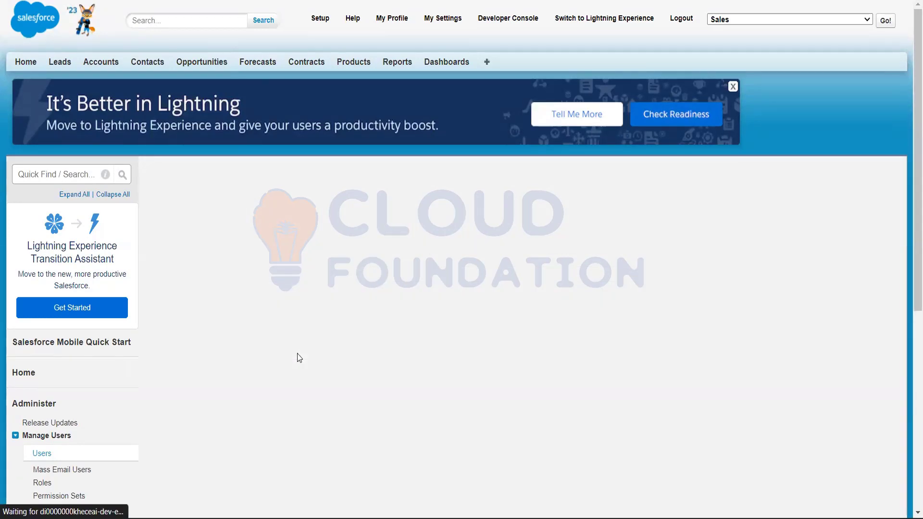
# Look through the Time Zone and Locale options in the user's Locale Settings, keeping the current selections
pyautogui.scroll(-3, 299, 358)
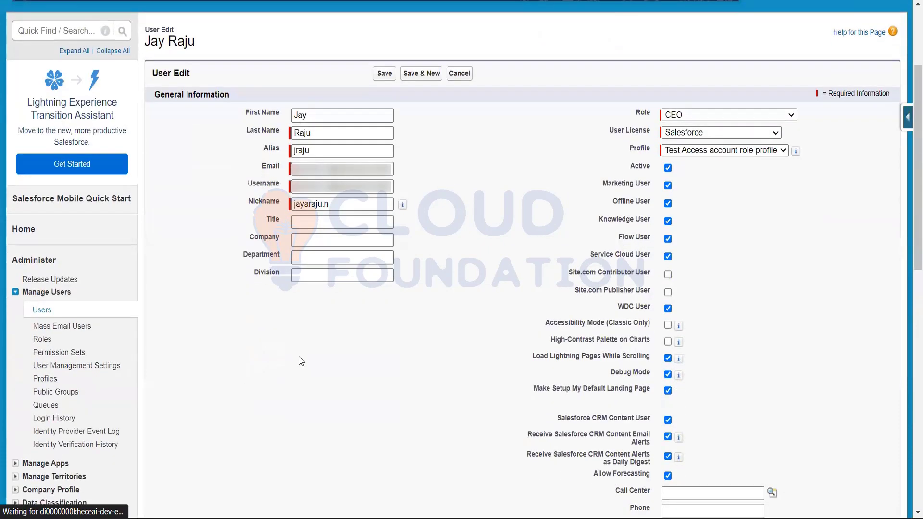
pyautogui.scroll(-14, 301, 361)
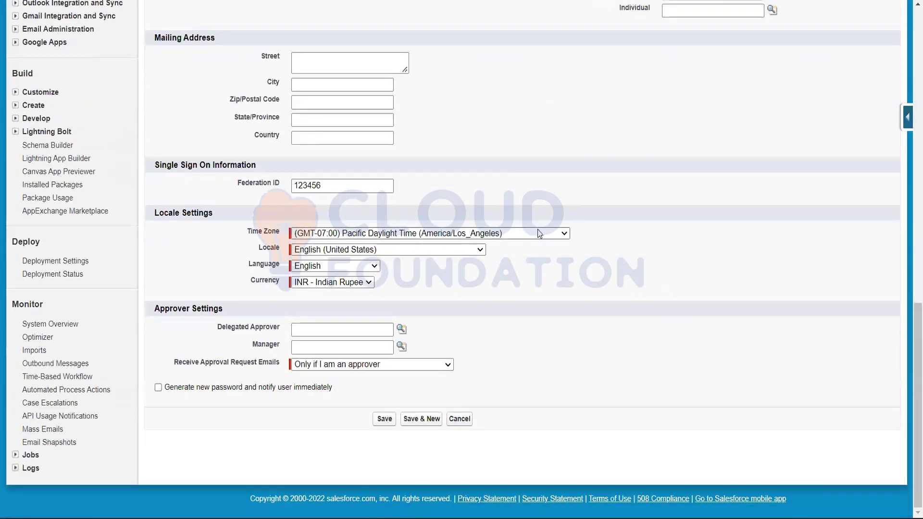
pyautogui.click(539, 234)
pyautogui.scroll(-10, 487, 289)
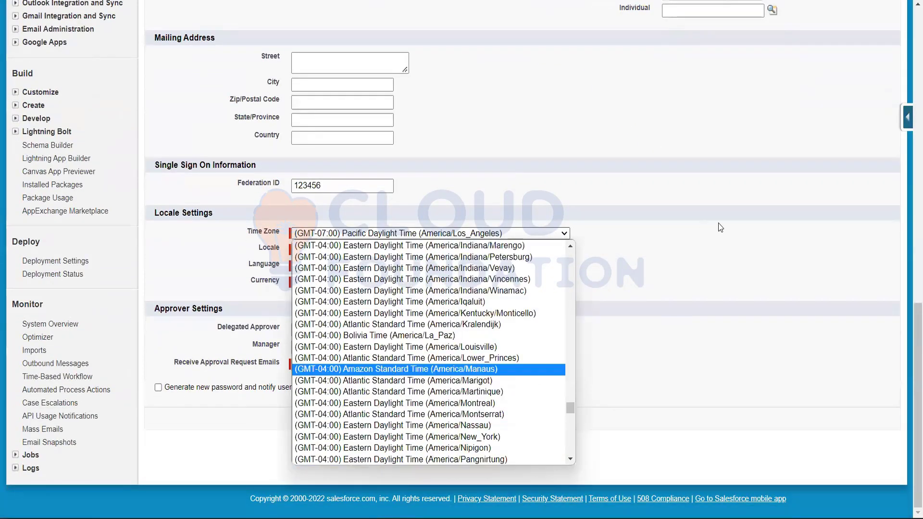
pyautogui.click(718, 223)
pyautogui.click(479, 250)
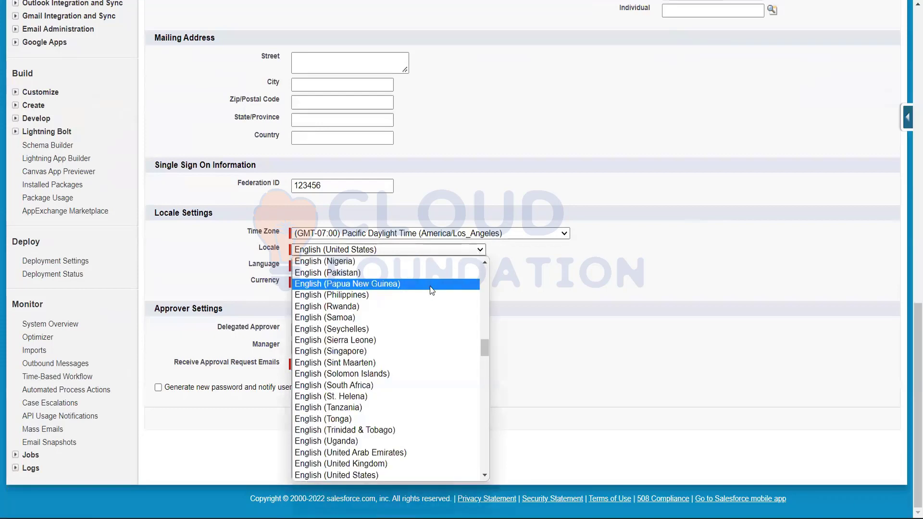
pyautogui.scroll(20, 429, 287)
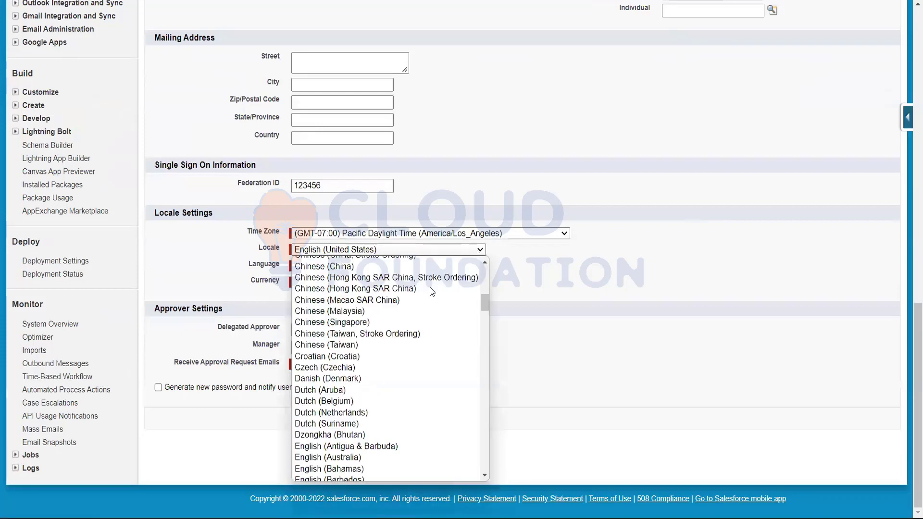
pyautogui.click(561, 284)
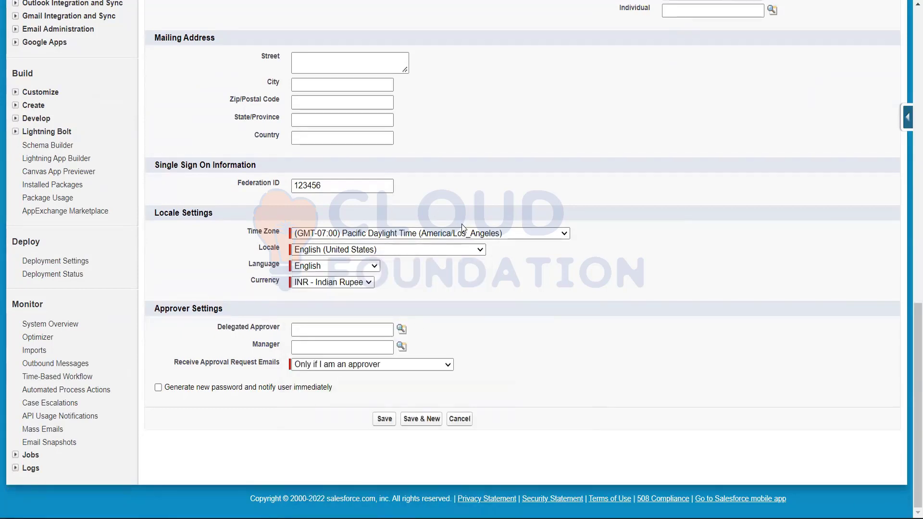
# Return to the user's detail page without saving and review the user details, permission set assignments and group memberships
pyautogui.scroll(10, 463, 231)
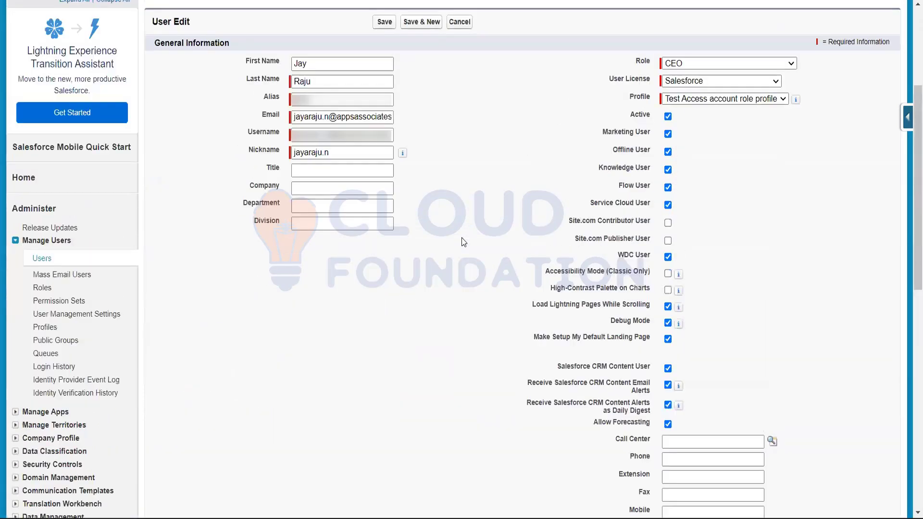
pyautogui.scroll(4, 464, 242)
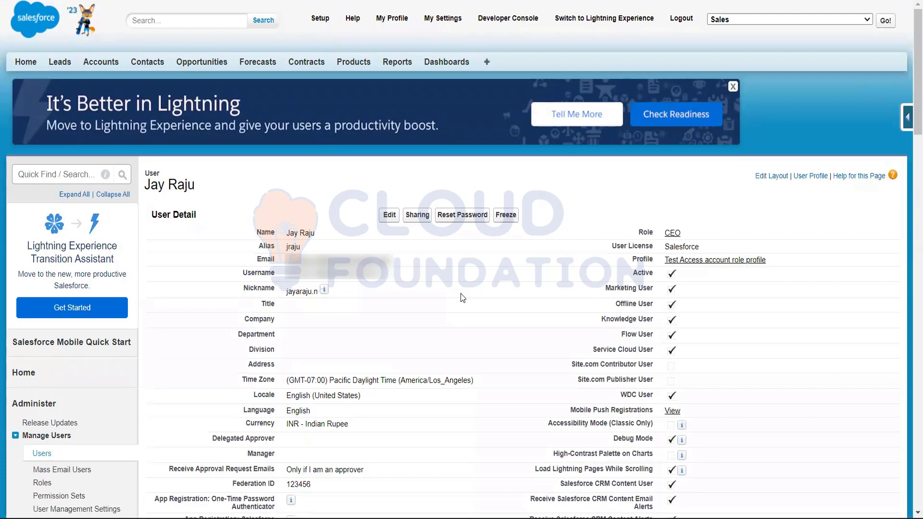
pyautogui.scroll(-7, 460, 294)
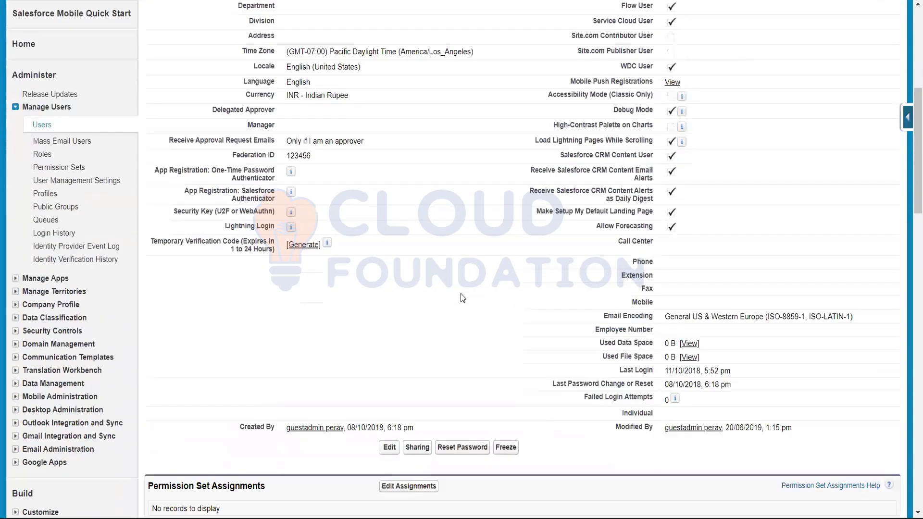
pyautogui.scroll(-7, 461, 294)
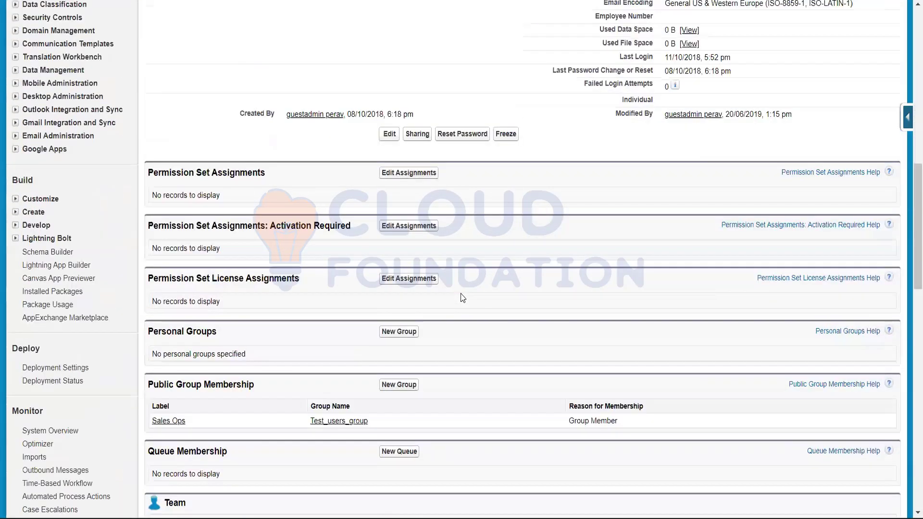
pyautogui.scroll(5, 461, 293)
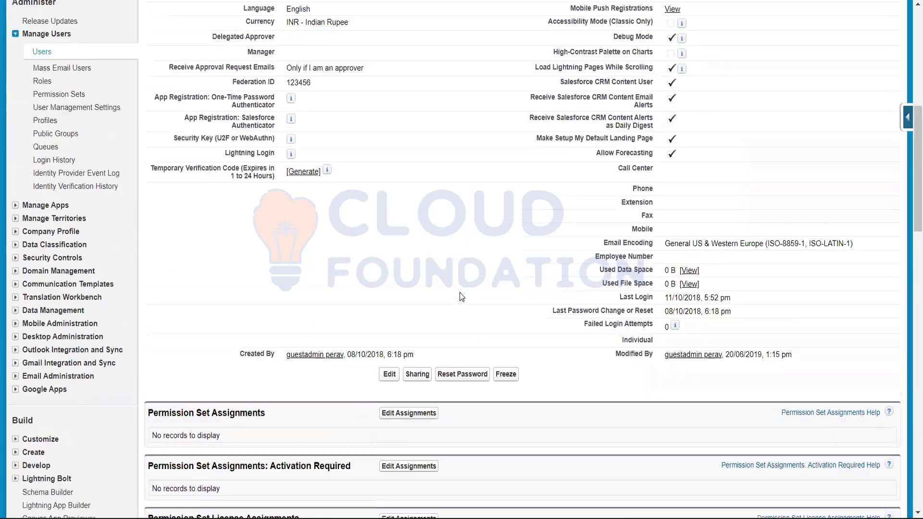
# Review the User Detail section and highlight the profile assigned to the user
pyautogui.scroll(6, 460, 292)
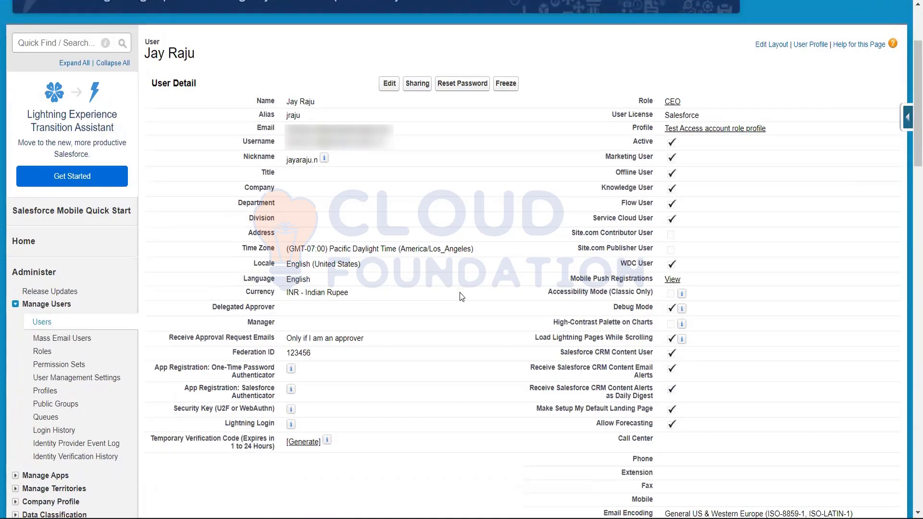
pyautogui.scroll(-1, 460, 292)
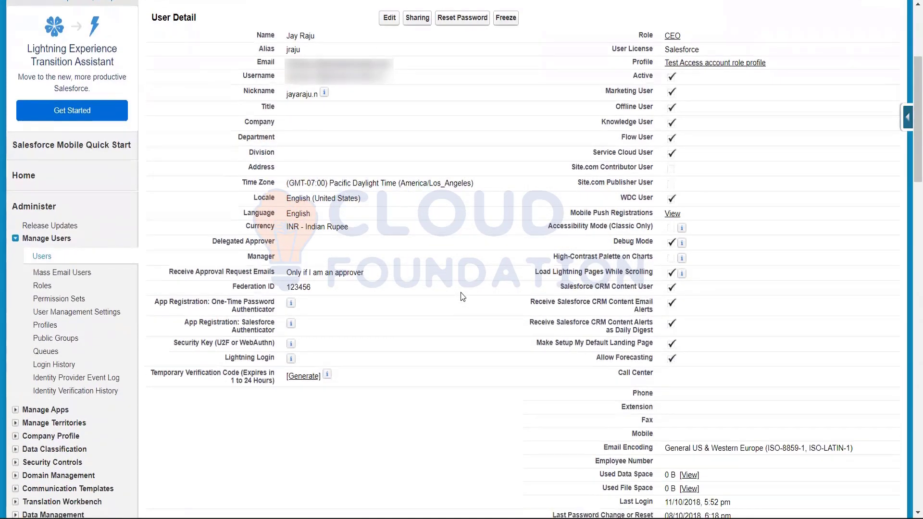
pyautogui.scroll(2, 461, 292)
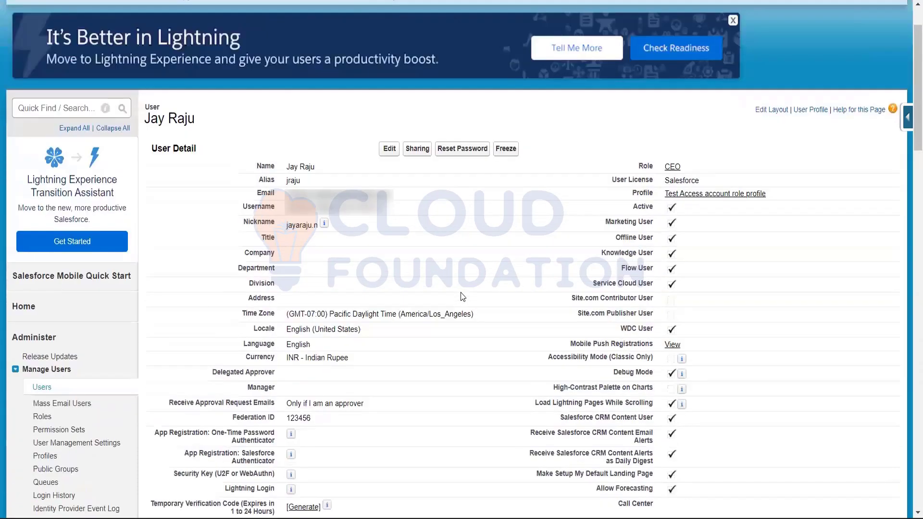
pyautogui.moveTo(663, 195); pyautogui.dragTo(787, 198)
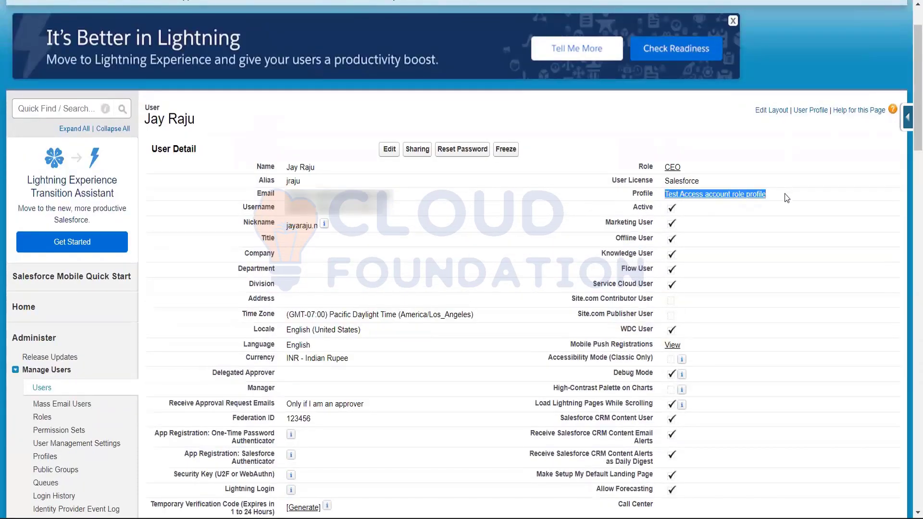
pyautogui.scroll(-2, 543, 264)
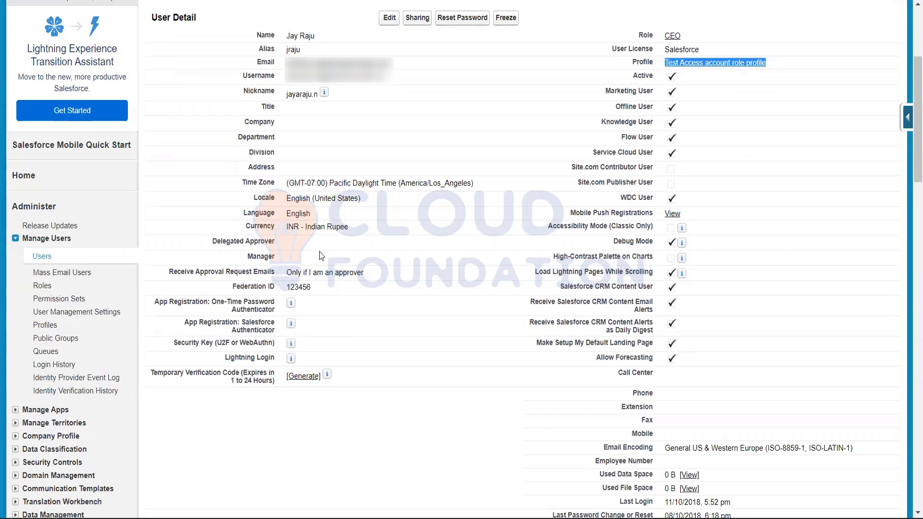
# Expand Company Profile in the Setup tree and look over its entries together with those under Manage Users
pyautogui.scroll(-1, 319, 253)
pyautogui.scroll(-1, 320, 252)
pyautogui.scroll(-1, 319, 252)
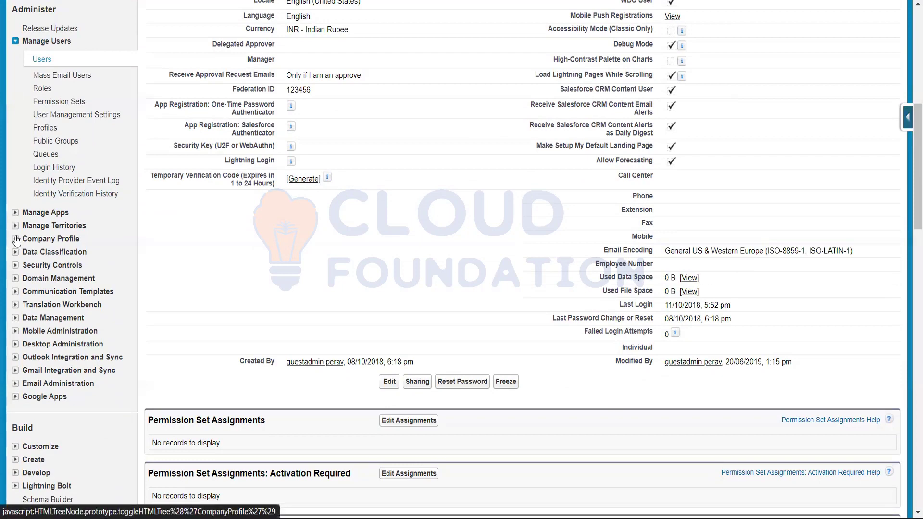
pyautogui.click(16, 239)
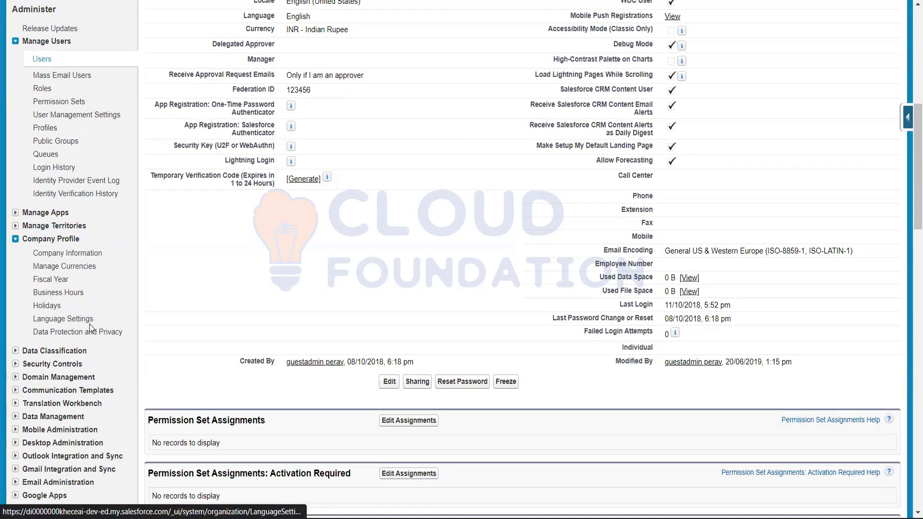
pyautogui.scroll(-3, 116, 273)
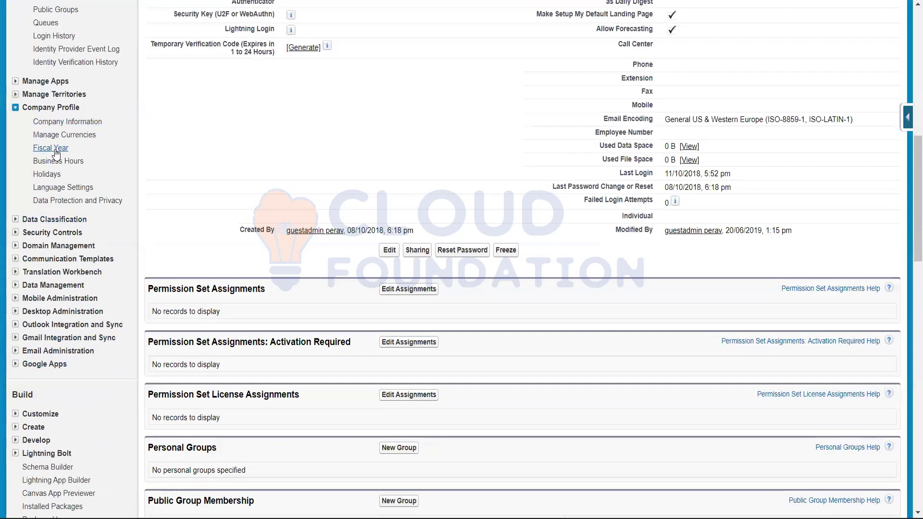
pyautogui.scroll(6, 34, 144)
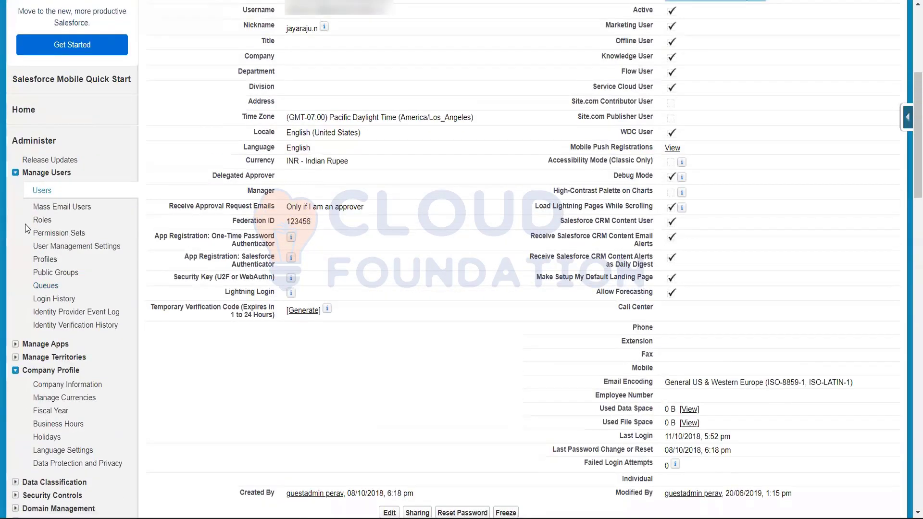
pyautogui.scroll(-4, 25, 224)
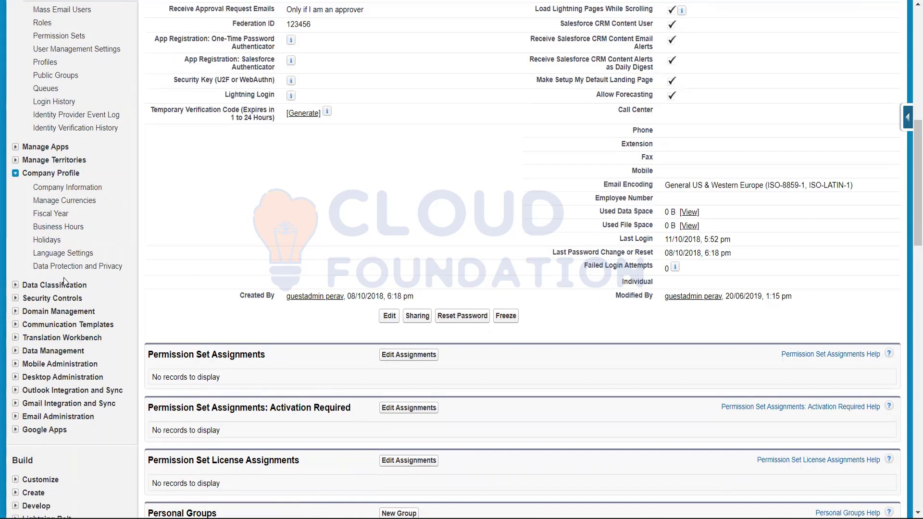
# Expand the Data Classification, Security Controls and Domain Management sections of the Setup tree
pyautogui.scroll(-3, 65, 281)
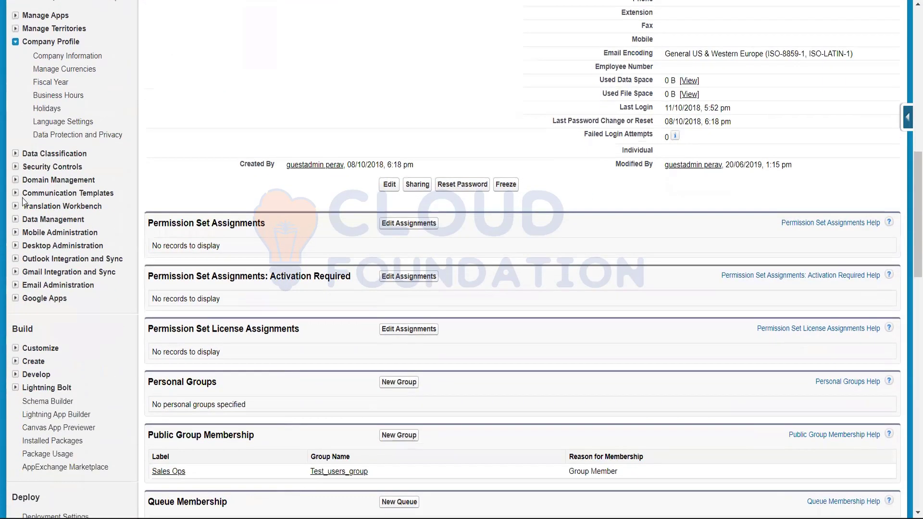
pyautogui.click(16, 154)
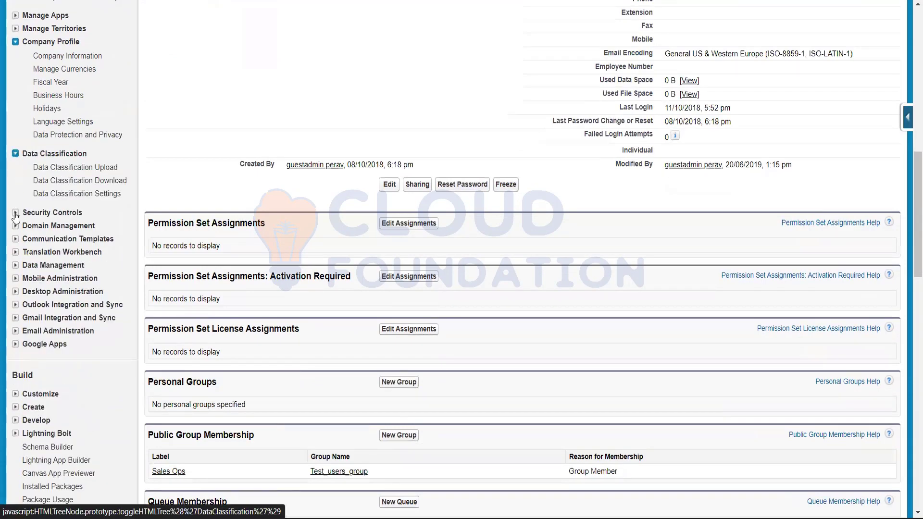
pyautogui.click(16, 213)
pyautogui.scroll(-10, 15, 247)
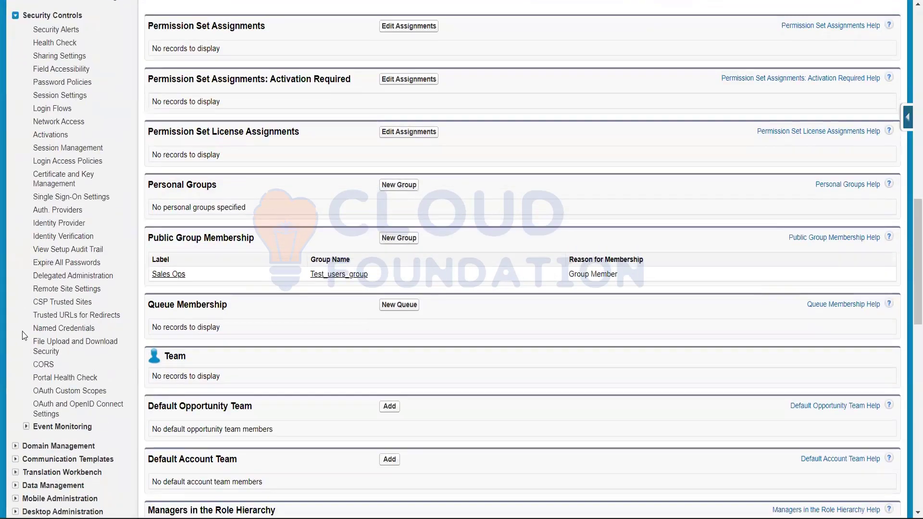
pyautogui.click(16, 183)
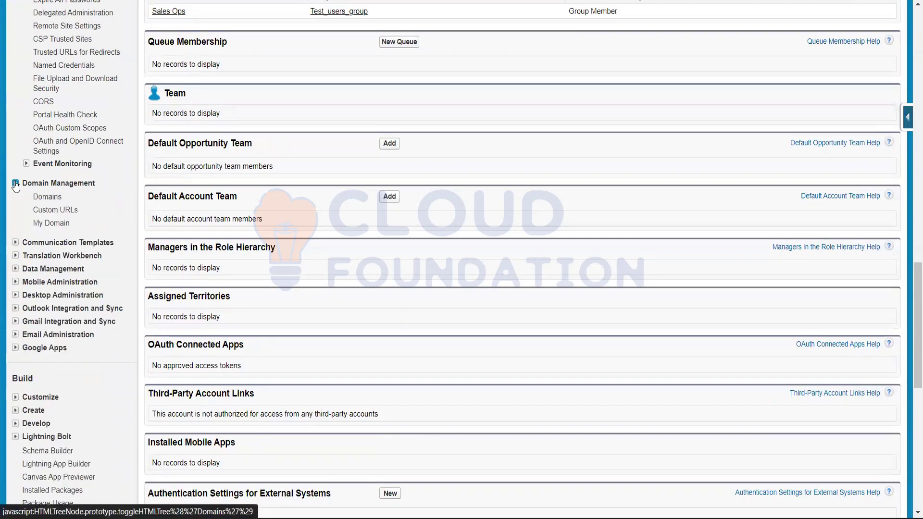
# Examine the Security Controls entries, from Security Alerts and Sharing Settings through password, session and login policies to OAuth and OpenID Connect Settings
pyautogui.scroll(6, 48, 164)
pyautogui.scroll(2, 48, 164)
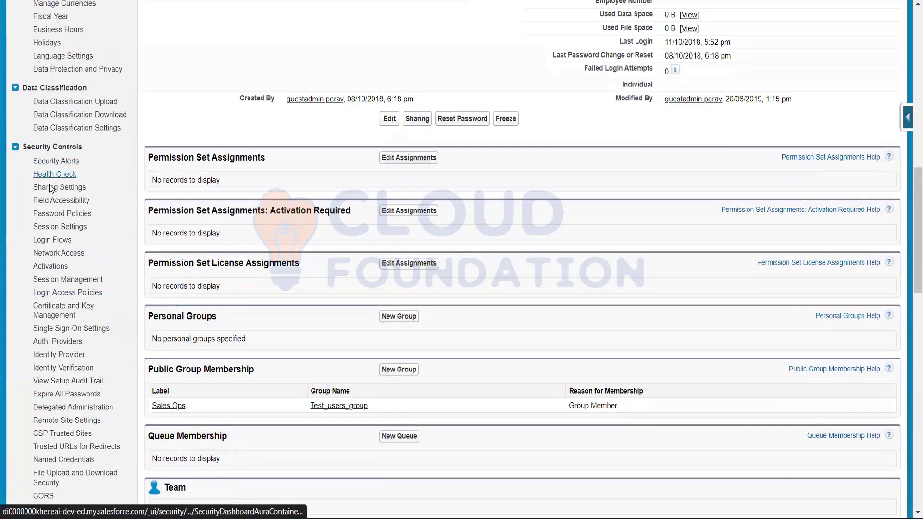
pyautogui.scroll(-1, 60, 332)
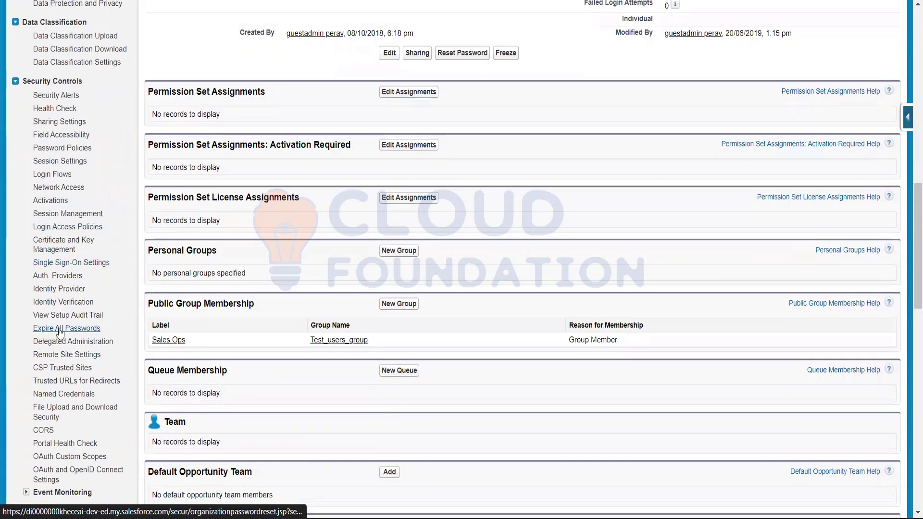
pyautogui.scroll(-1, 63, 325)
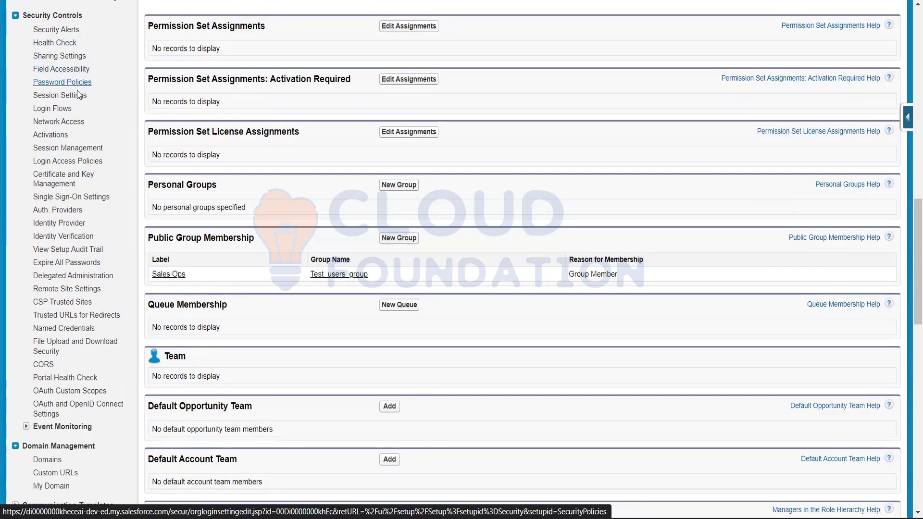
pyautogui.scroll(-1, 45, 169)
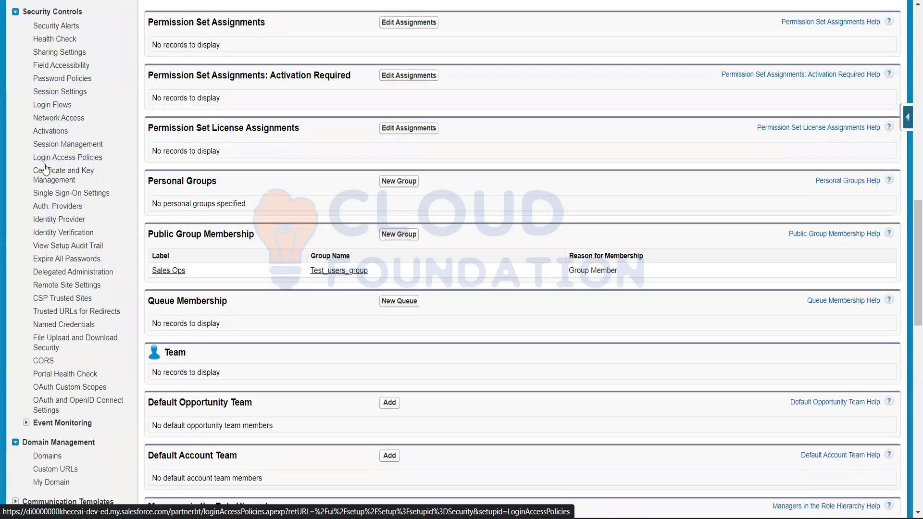
pyautogui.scroll(-3, 45, 169)
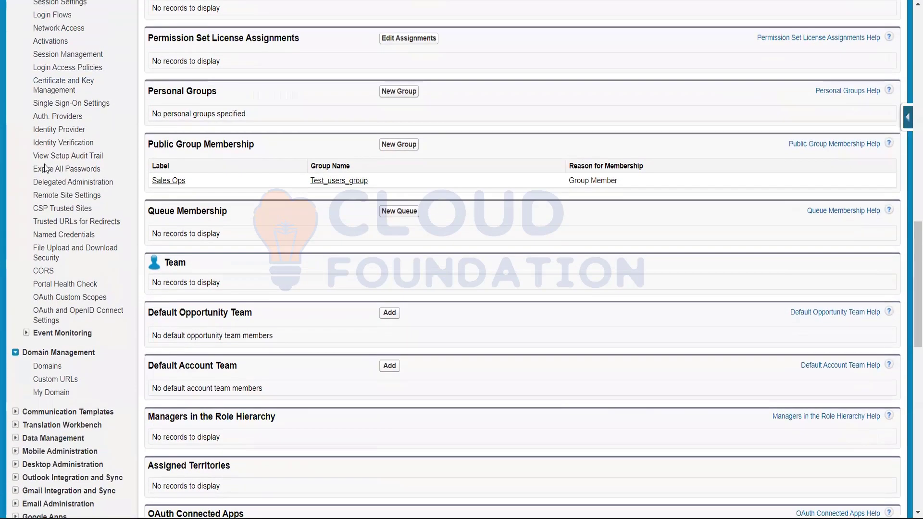
pyautogui.scroll(5, 45, 168)
pyautogui.scroll(2, 45, 168)
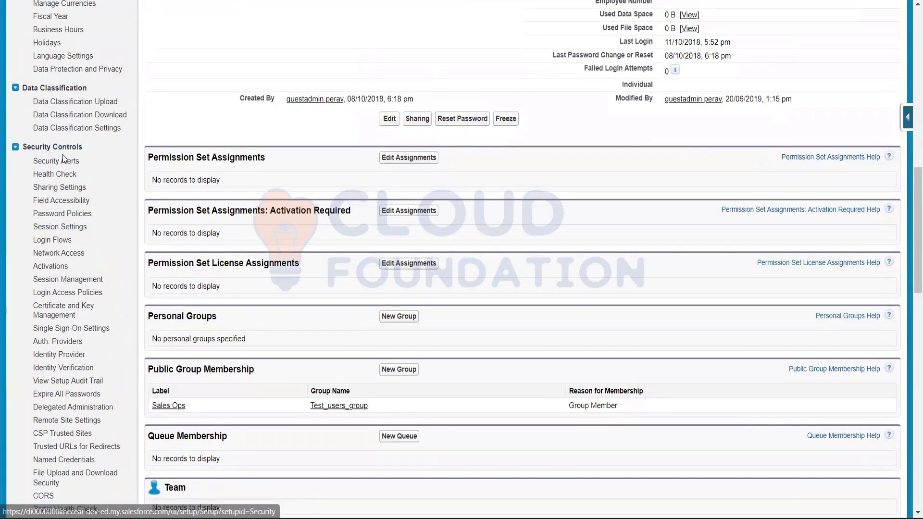
pyautogui.scroll(-8, 64, 157)
pyautogui.scroll(-2, 65, 157)
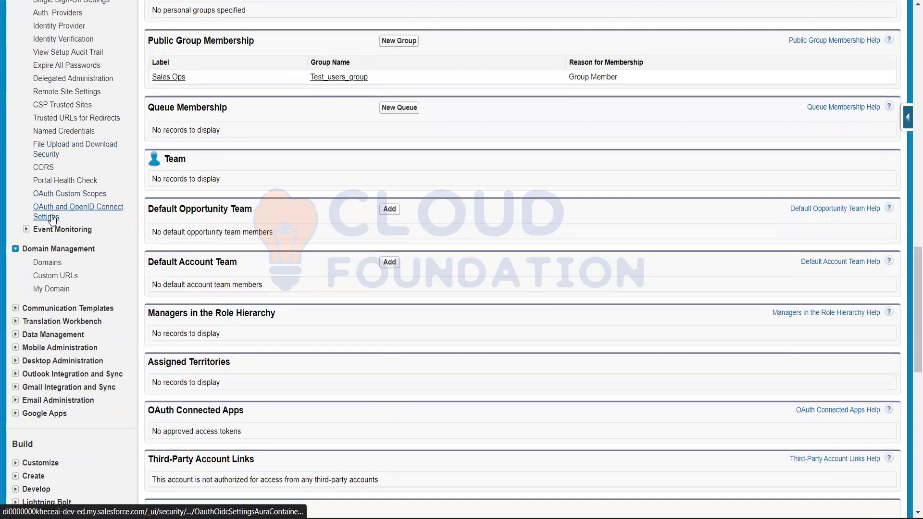
pyautogui.scroll(4, 71, 154)
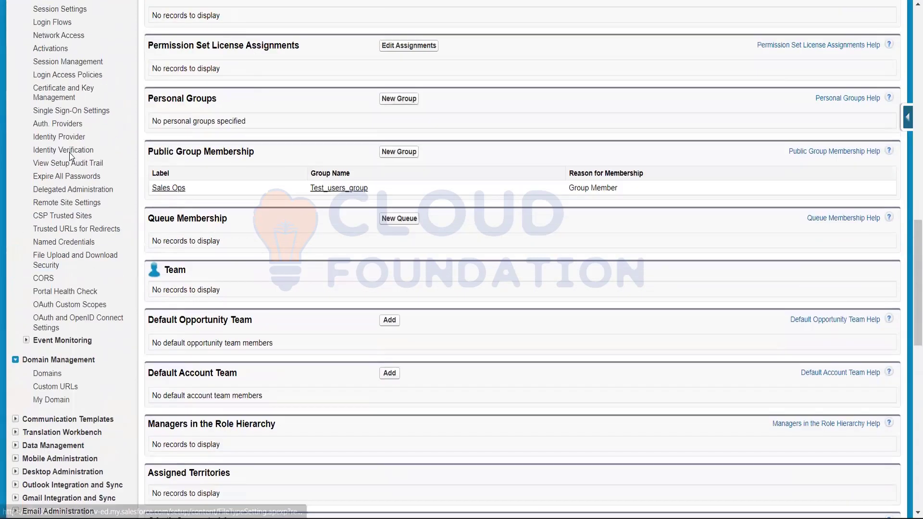
pyautogui.scroll(4, 72, 159)
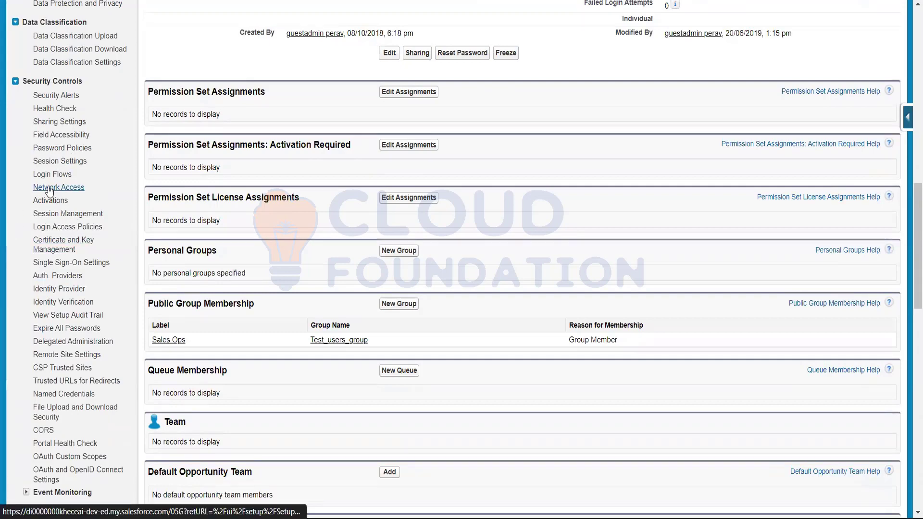
pyautogui.scroll(-2, 50, 191)
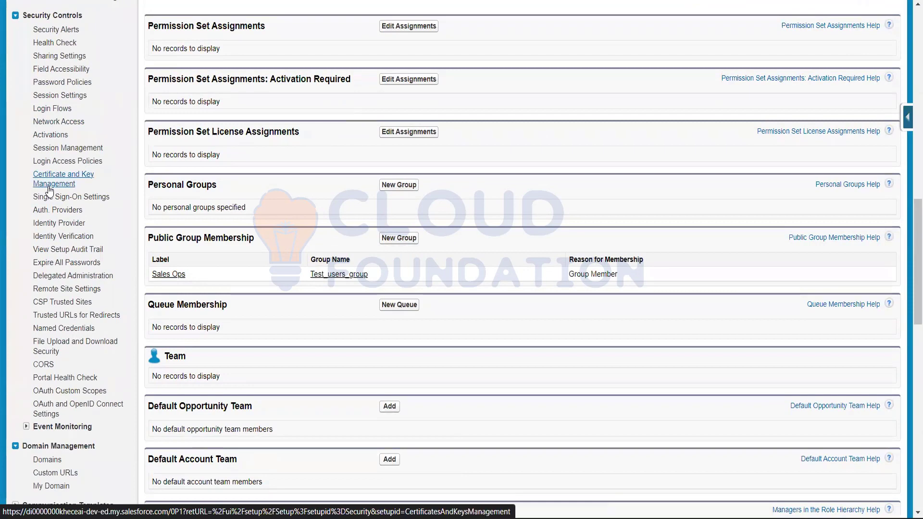
pyautogui.scroll(2, 50, 190)
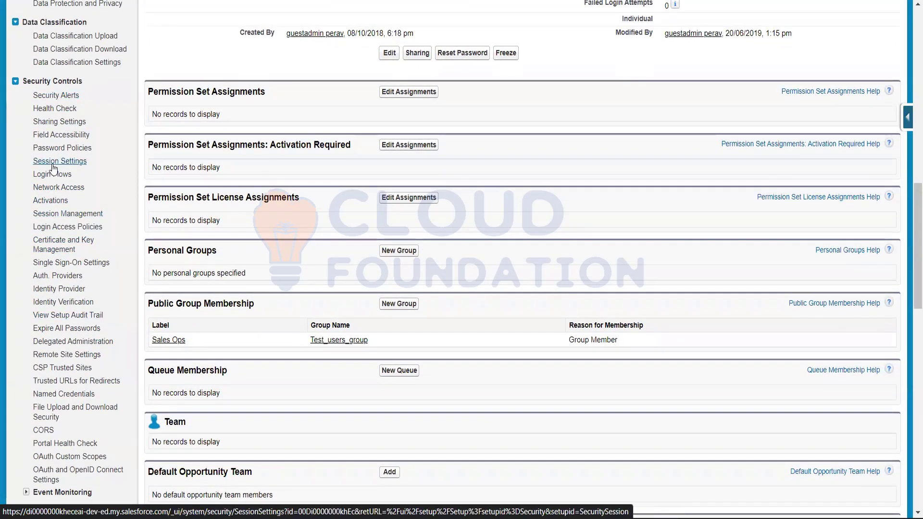
pyautogui.scroll(-2, 54, 166)
pyautogui.scroll(2, 53, 167)
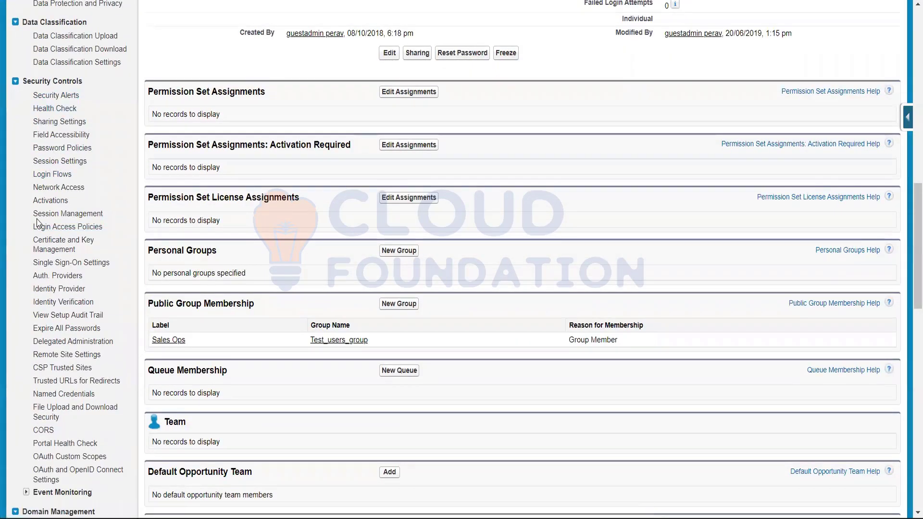
pyautogui.scroll(2, 38, 223)
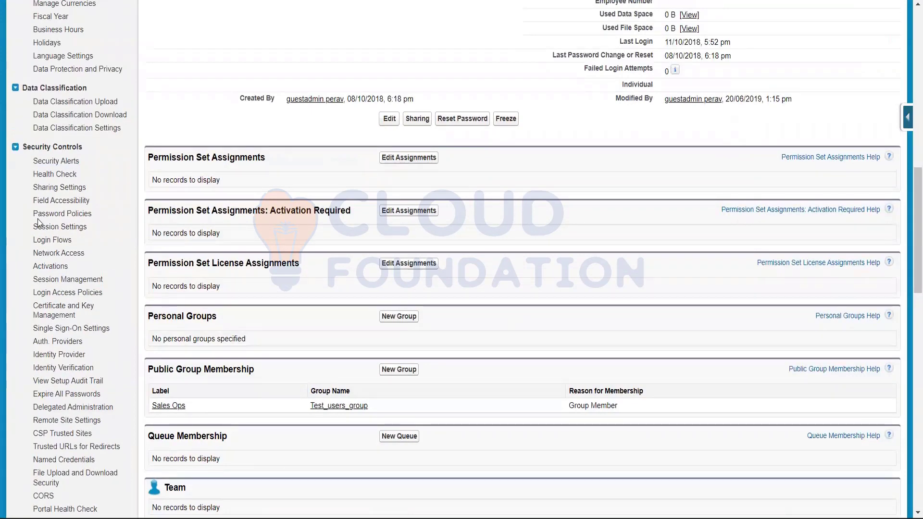
pyautogui.scroll(-2, 40, 223)
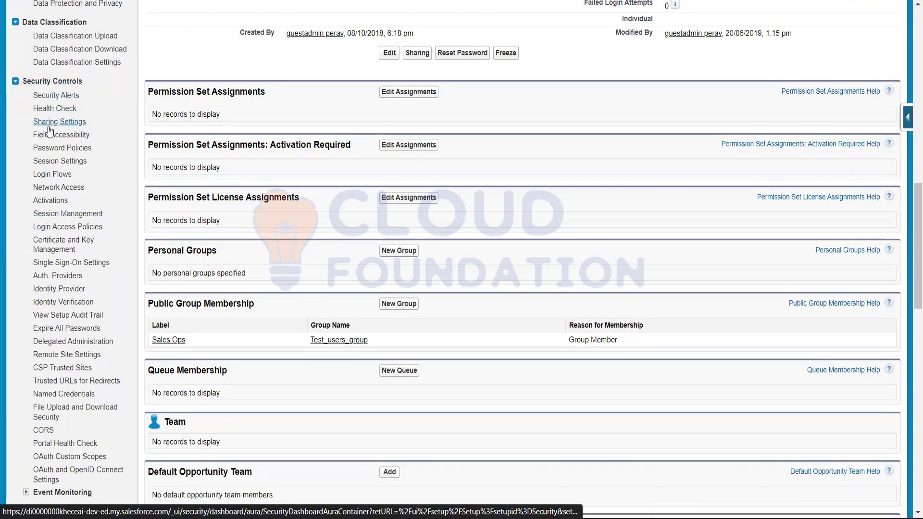
pyautogui.scroll(-1, 62, 213)
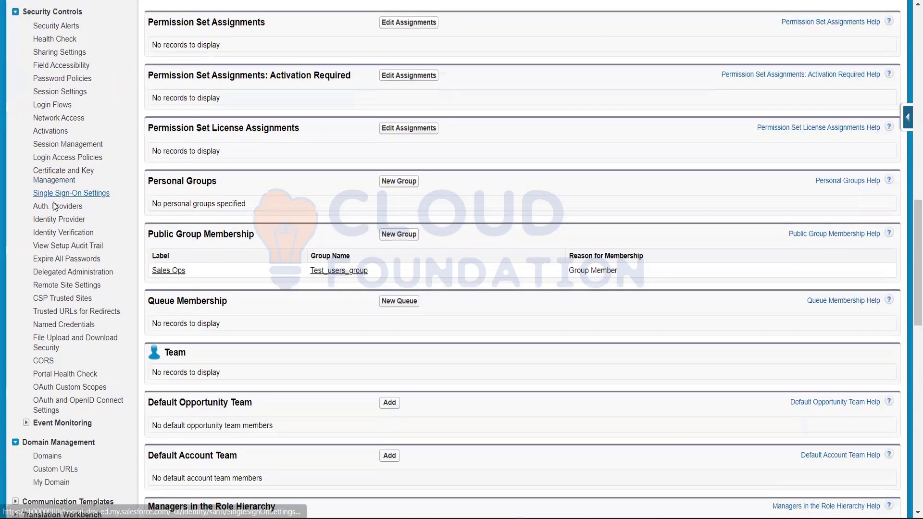
pyautogui.scroll(-2, 53, 202)
pyautogui.scroll(5, 53, 202)
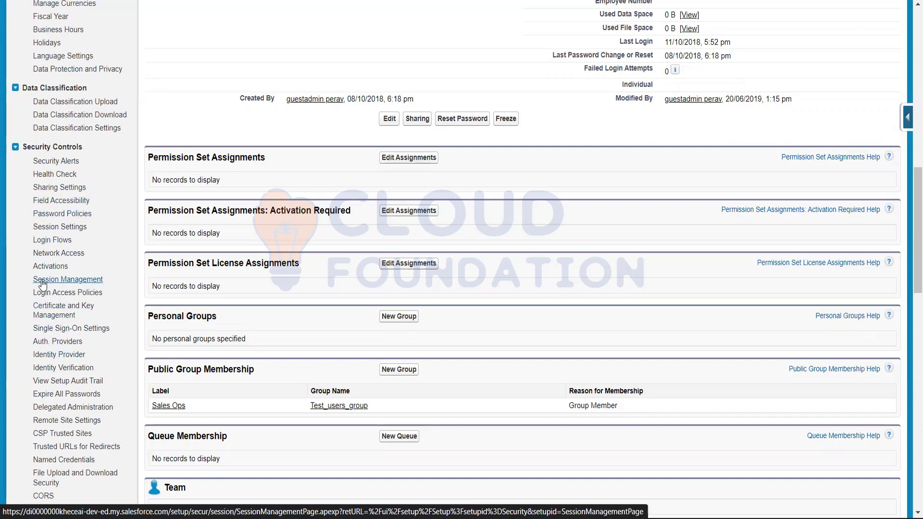
pyautogui.scroll(-2, 43, 277)
pyautogui.scroll(-2, 58, 276)
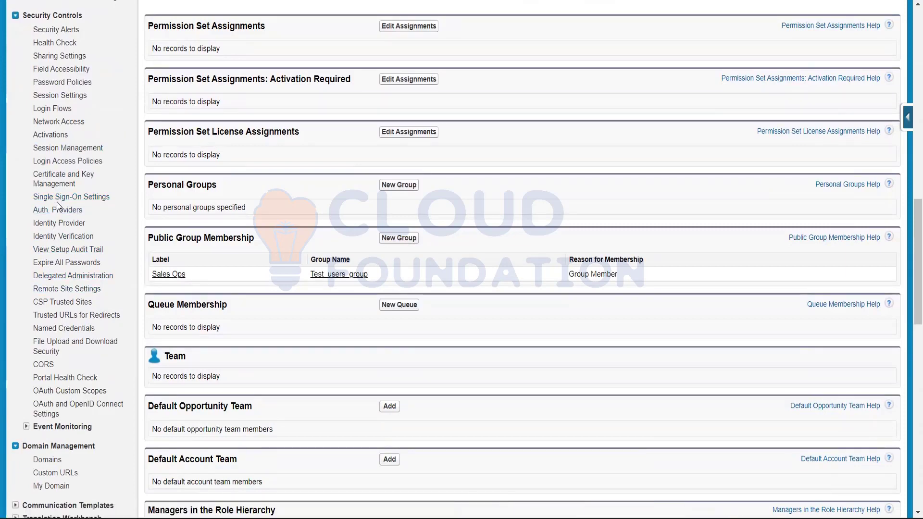
# Expand the Manage Territories section under Administer
pyautogui.scroll(7, 57, 205)
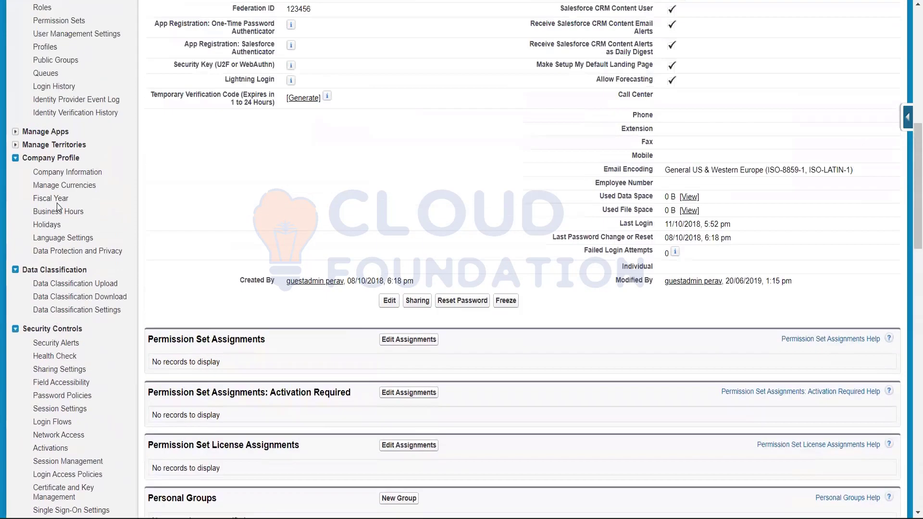
pyautogui.click(15, 163)
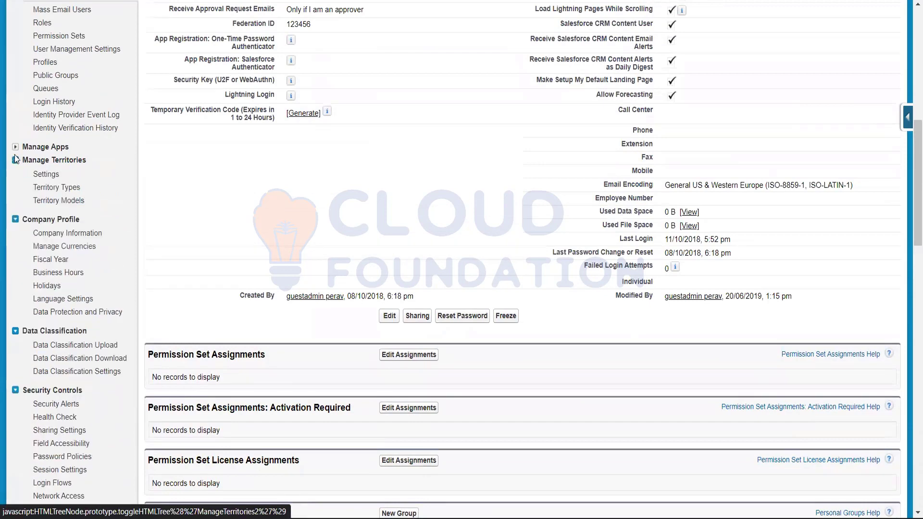